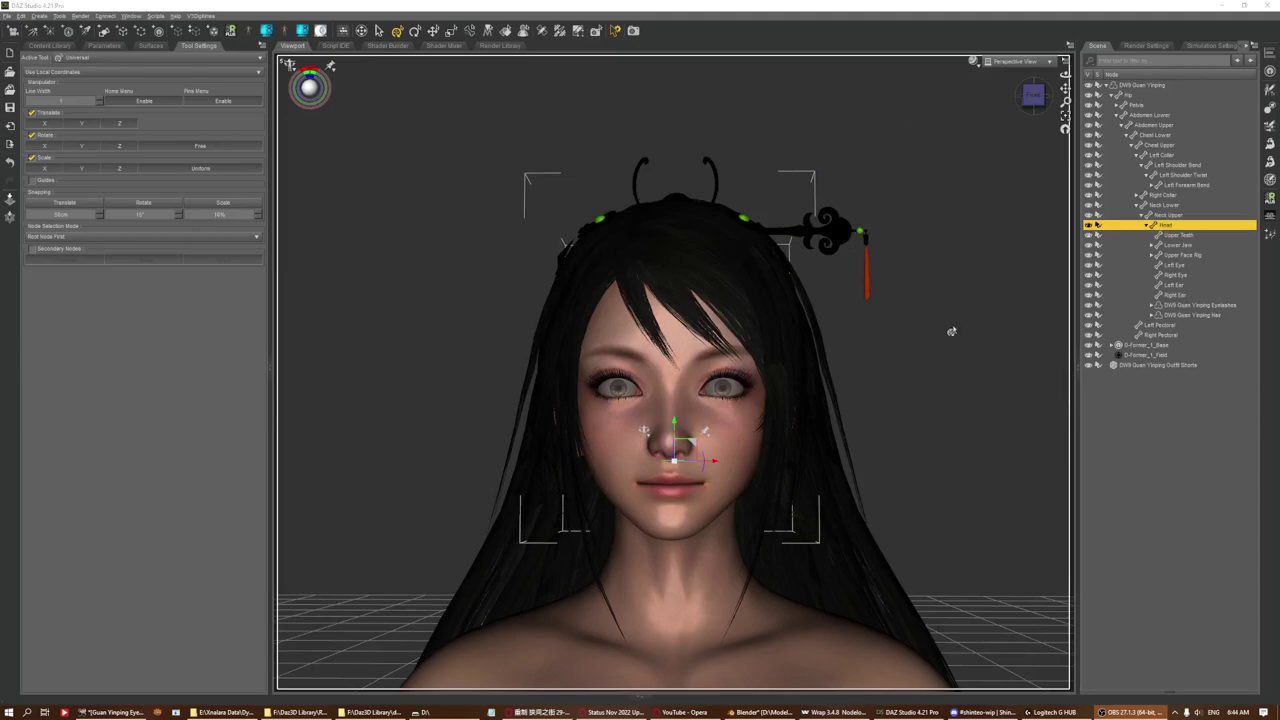
Import the rigged shirt file DW9 Guan Yinping Outfit Shirt.pmx from the DW9 Guan Yinping Outfit folder
left_click(5, 20)
key("Escape")
left_click(8, 16)
left_click(40, 123)
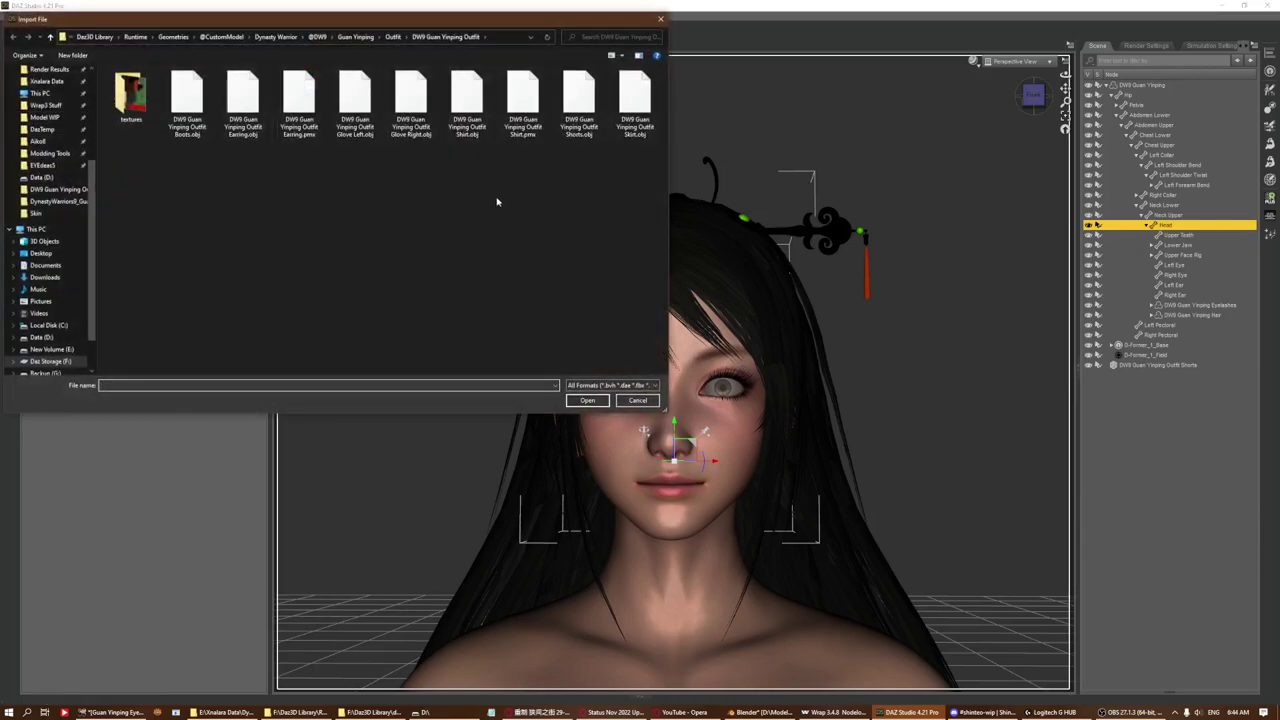
left_click(506, 142)
double_click(521, 115)
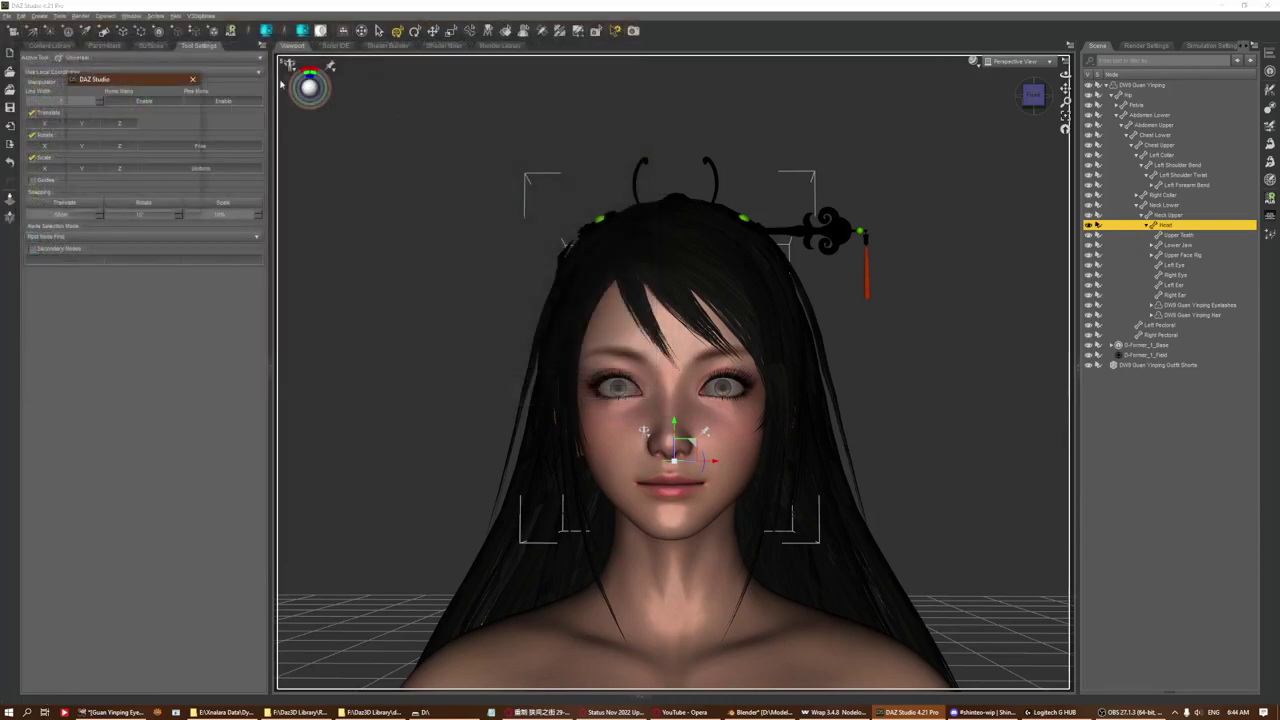
Import the static shirt mesh DW9 Guan Yinping Outfit Shirt.obj from the same folder
left_click(8, 16)
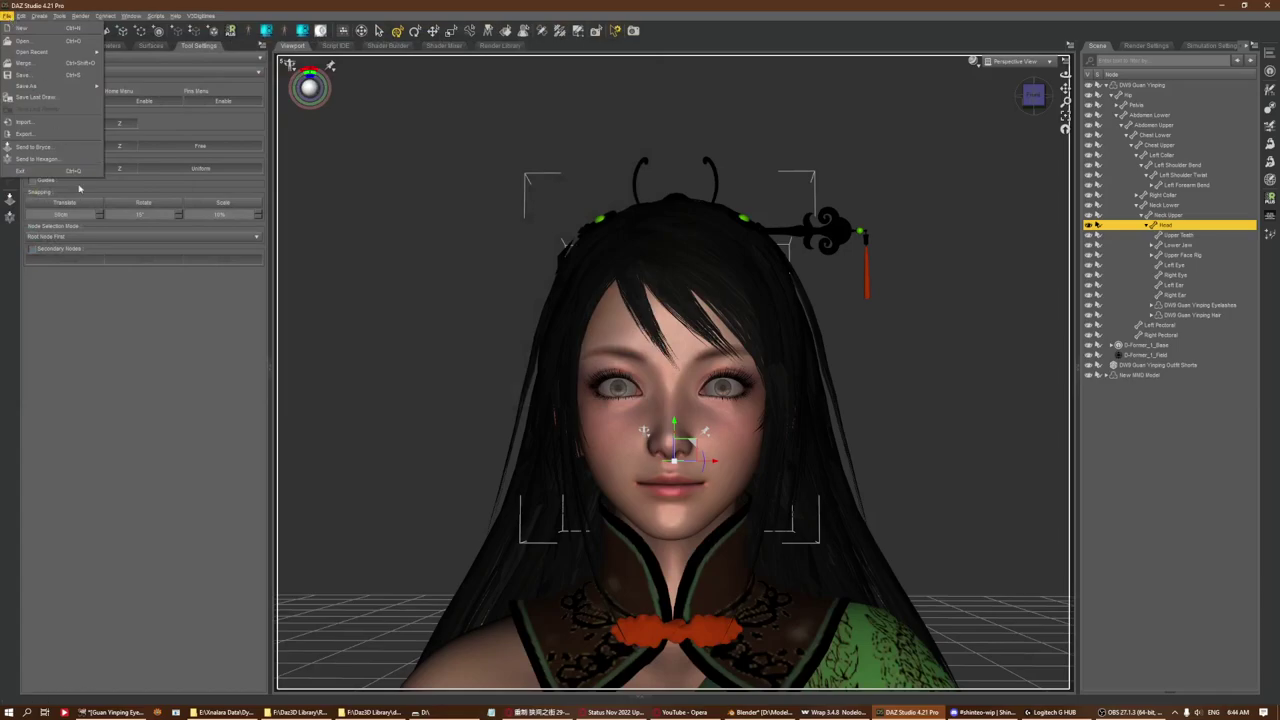
left_click(40, 122)
double_click(476, 108)
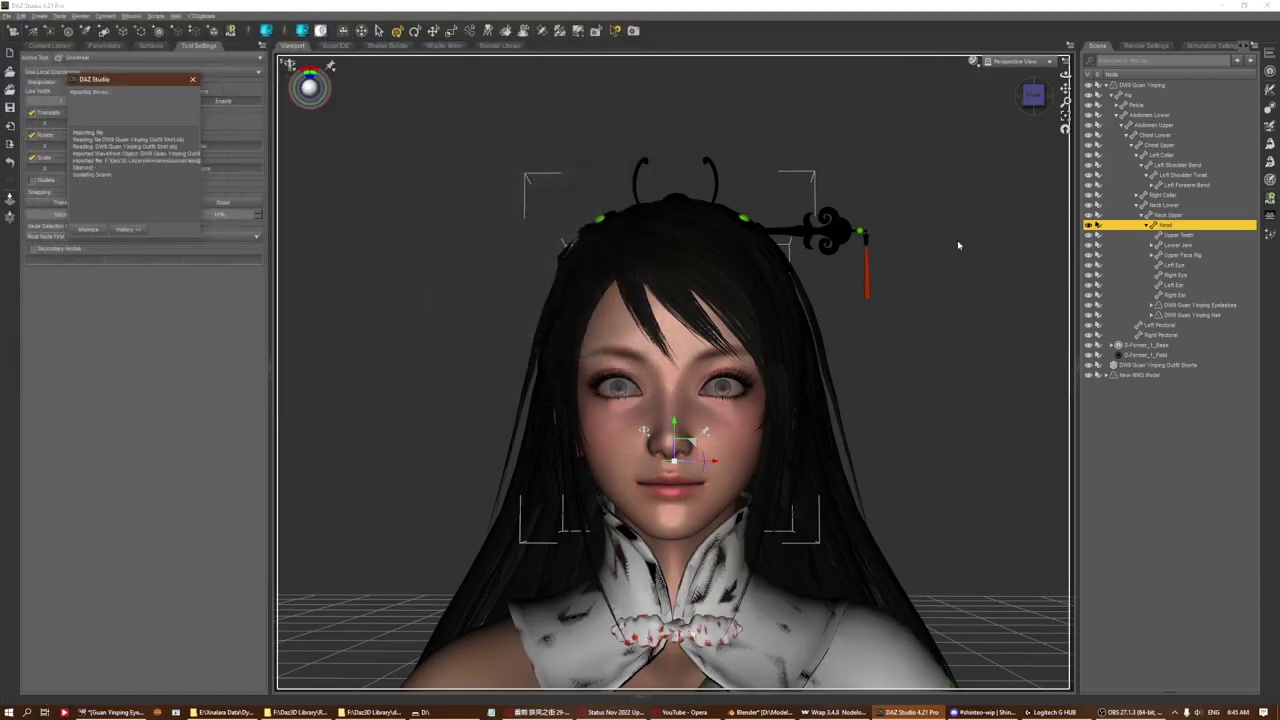
Select the imported DW9 Guan Yinping Outfit Shirt mesh and examine its fit on the full figure
left_click(1168, 365)
left_click(1175, 385)
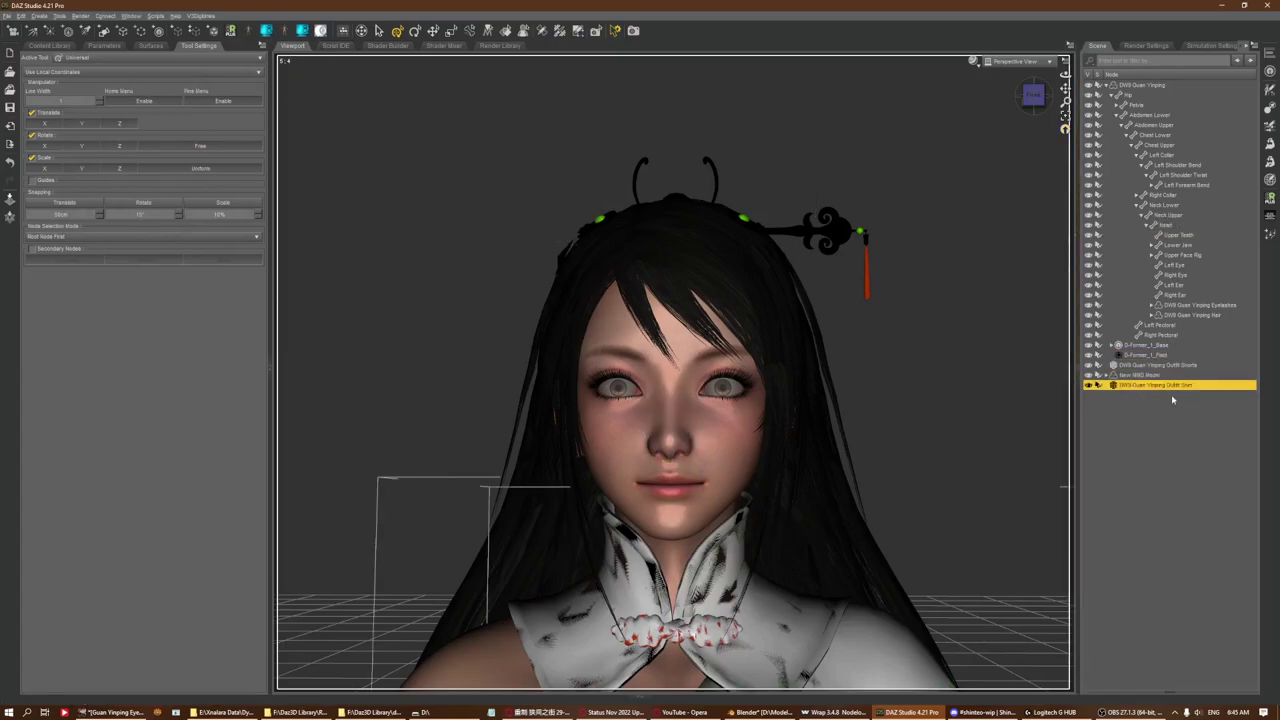
key("ctrl+f")
left_click(1028, 88)
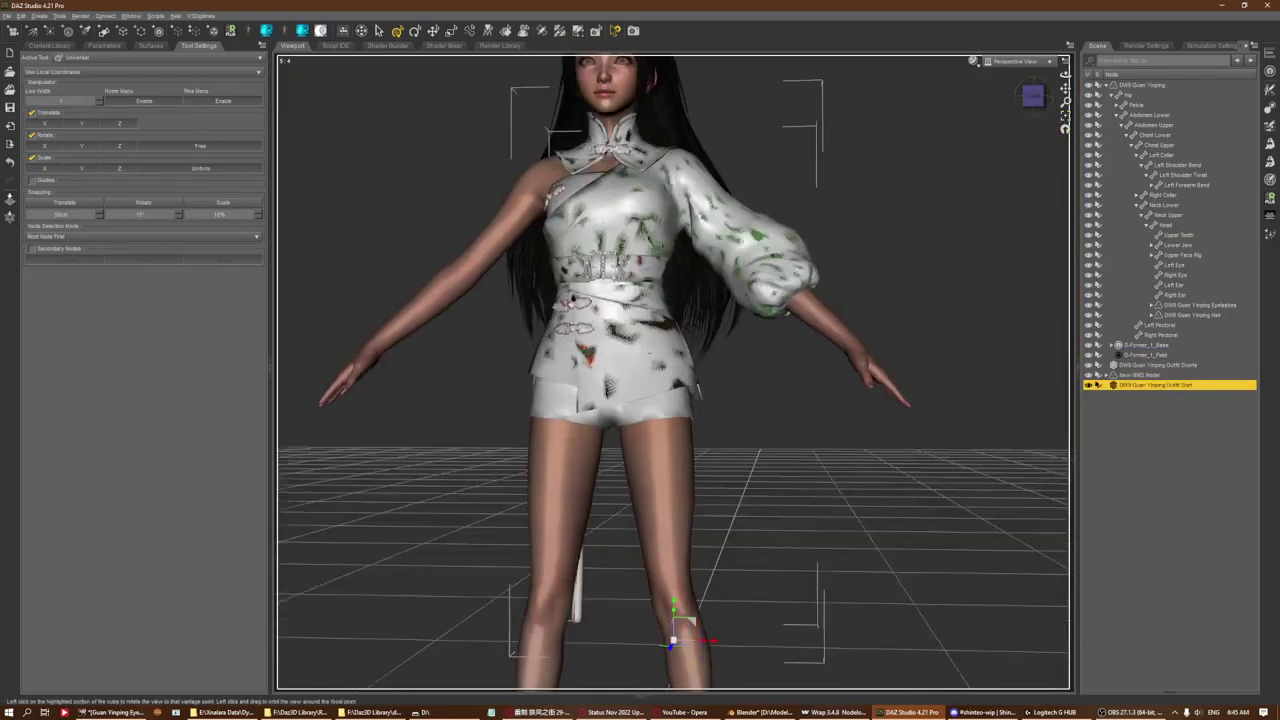
Show the bones of New MMD Model with the Joint Editor and select the Acc Back Left A bone
left_click(1138, 375)
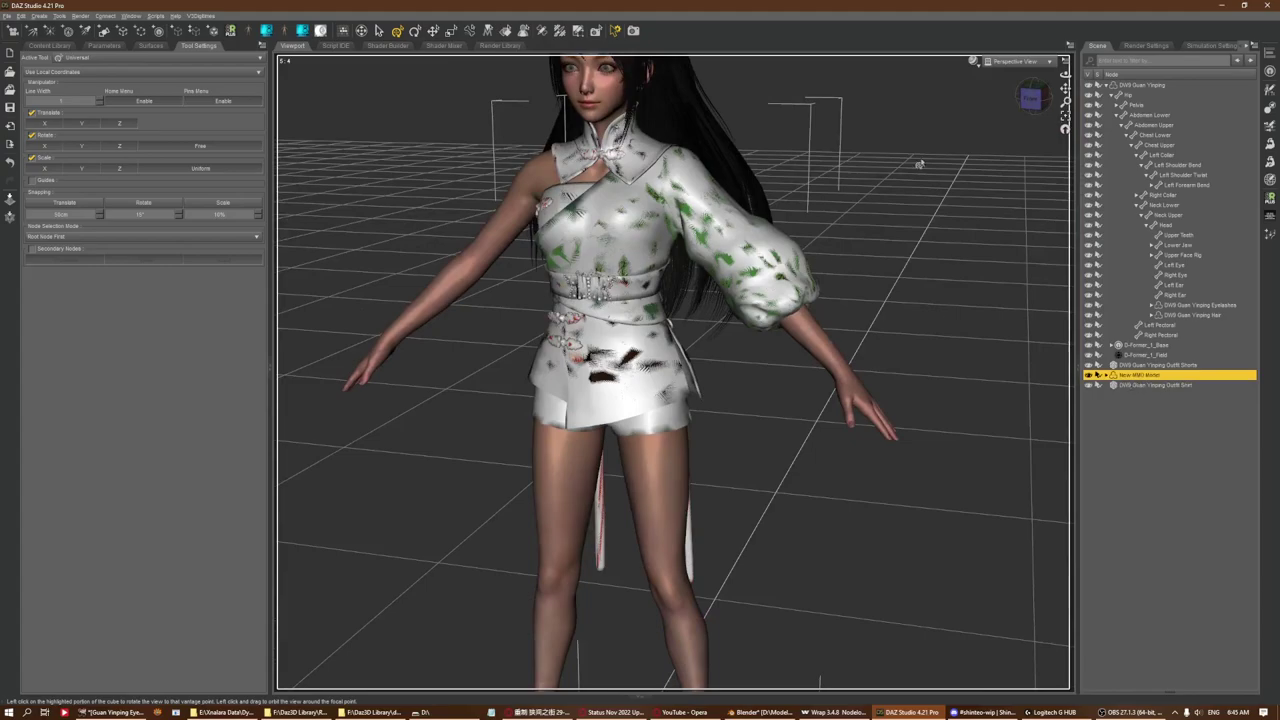
left_click(1030, 96)
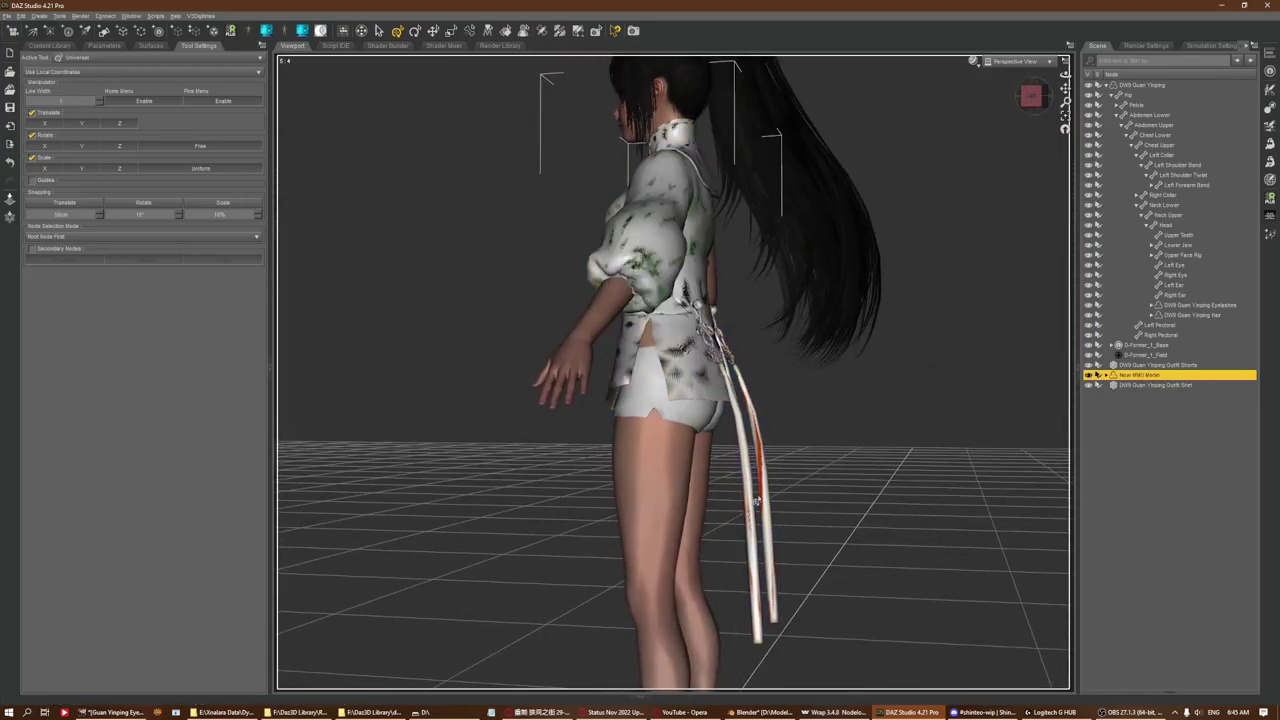
left_click(543, 30)
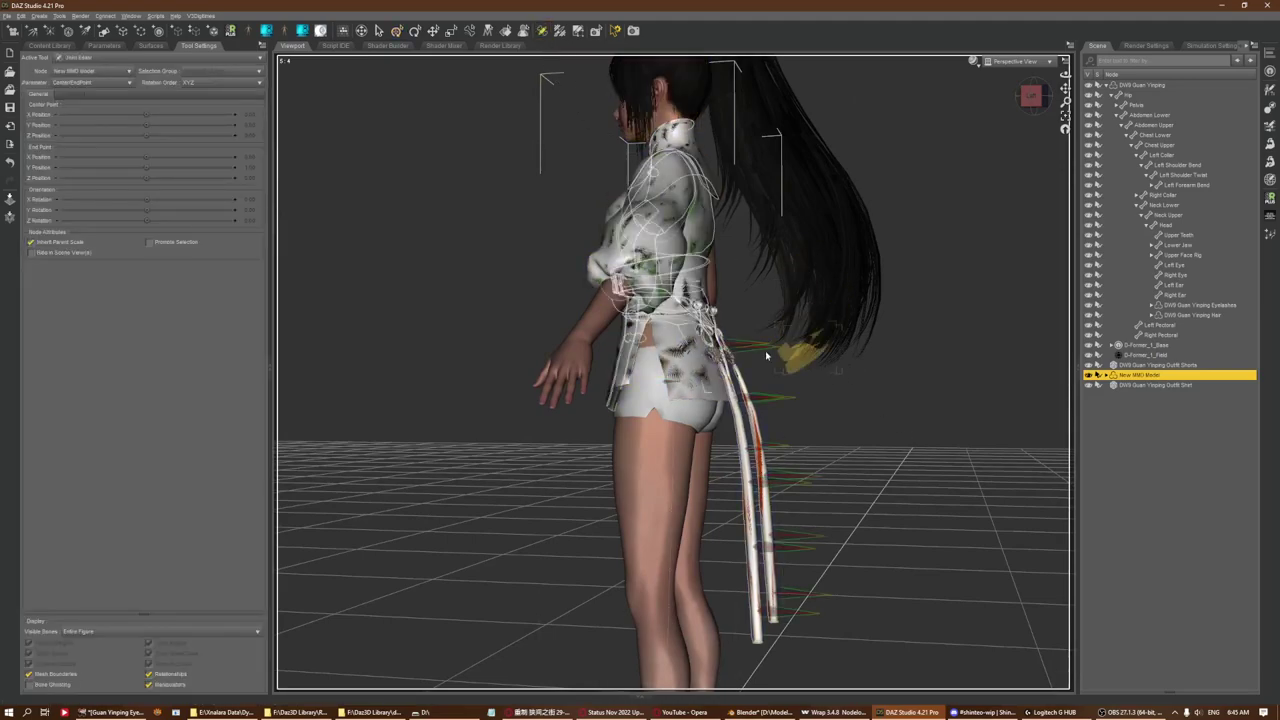
left_click(733, 350)
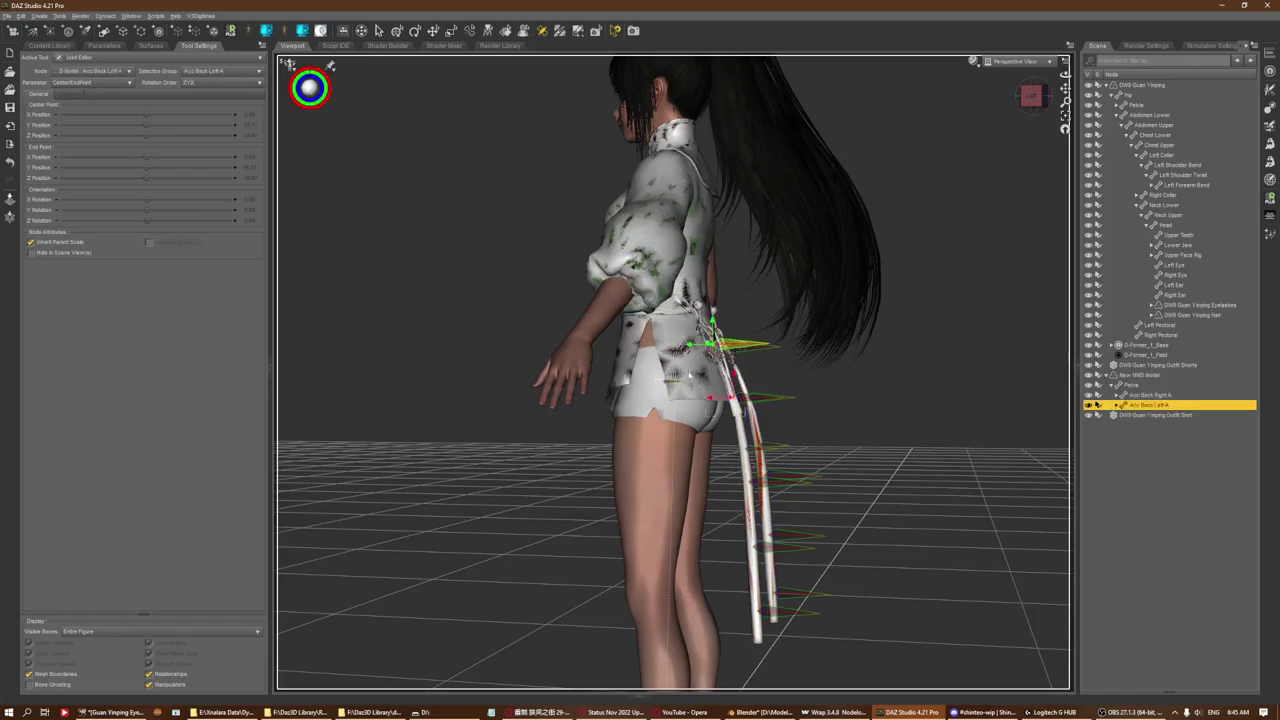
Test the rig by rotating the Acc Back Left A bone about 44 degrees on X, and undo the rotation
left_click(104, 46)
left_click_drag(183, 177, 201, 178)
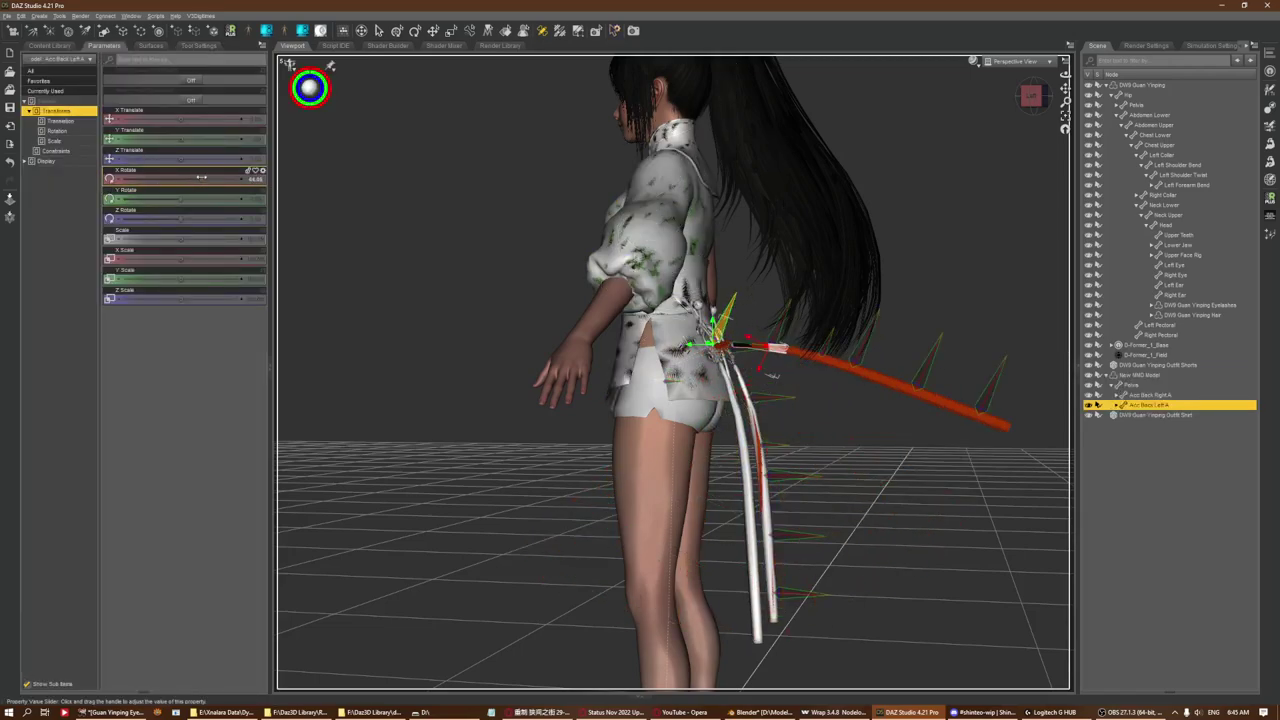
key("ctrl+z")
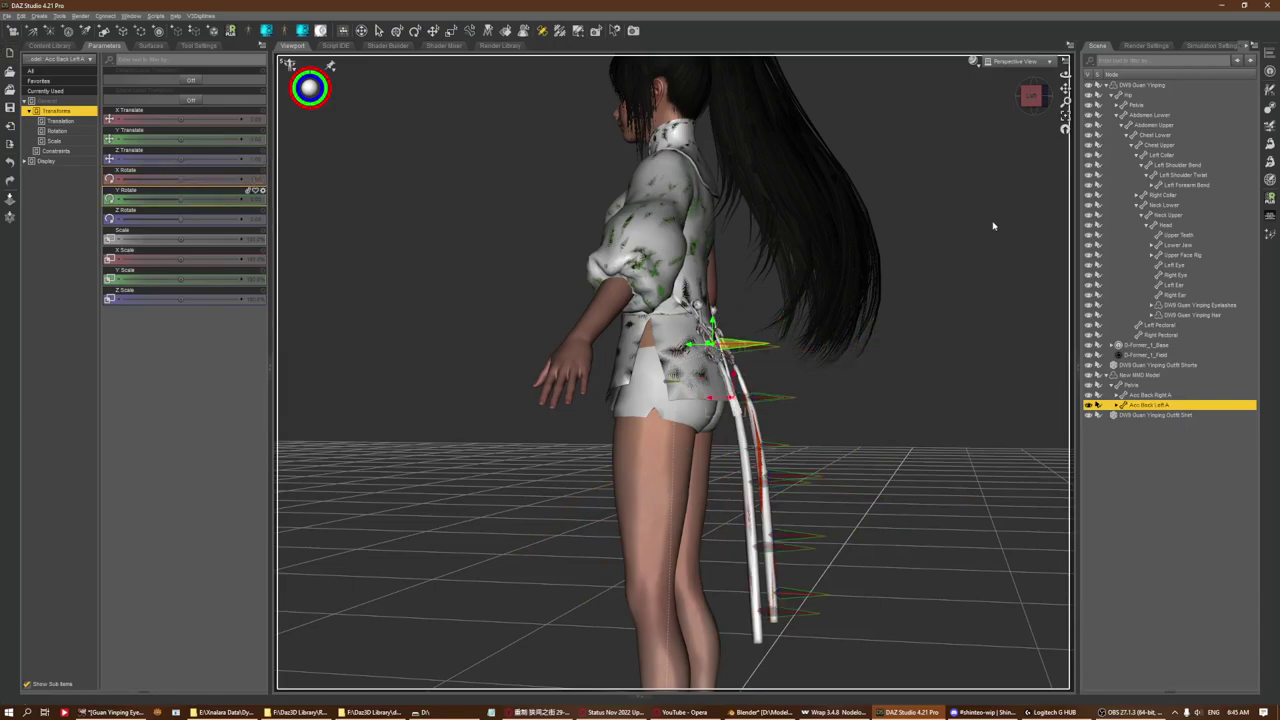
Set up the Transfer Utility with New MMD Model as source and DW9 Guan Yinping Outfit Shirt as target
left_click(1143, 376)
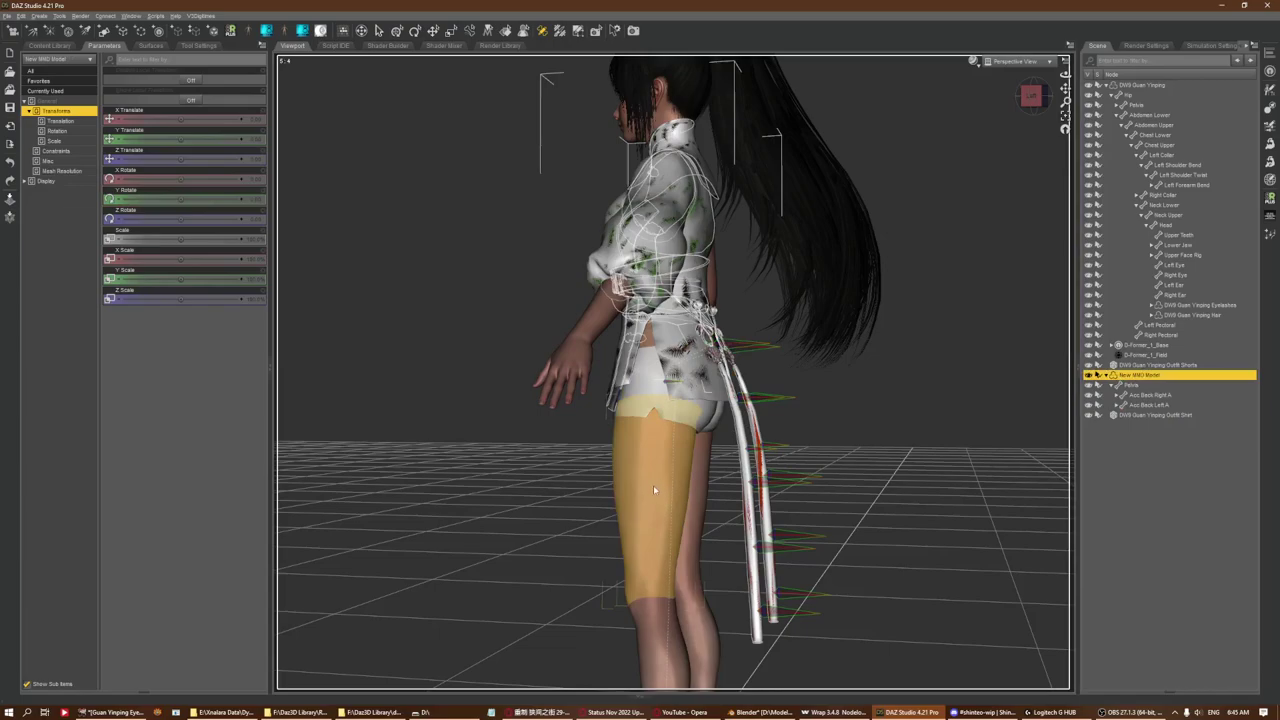
left_click(1029, 94)
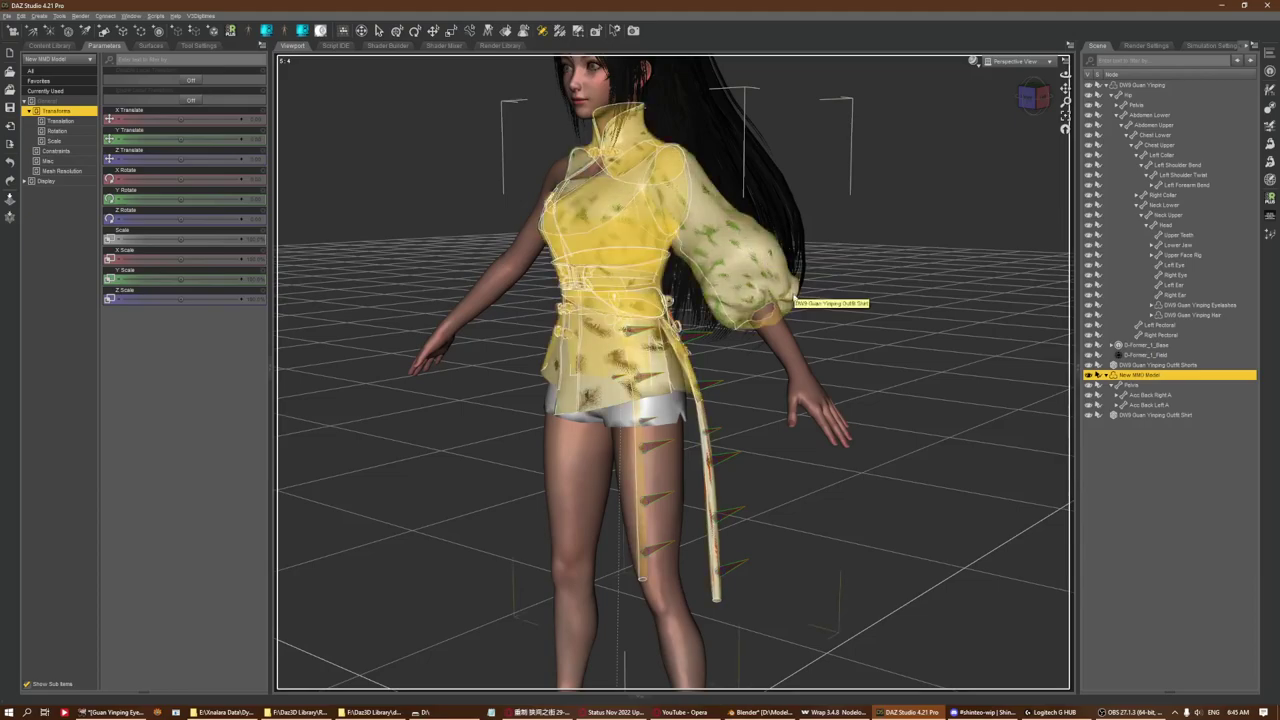
left_click_drag(870, 362, 793, 355, "alt")
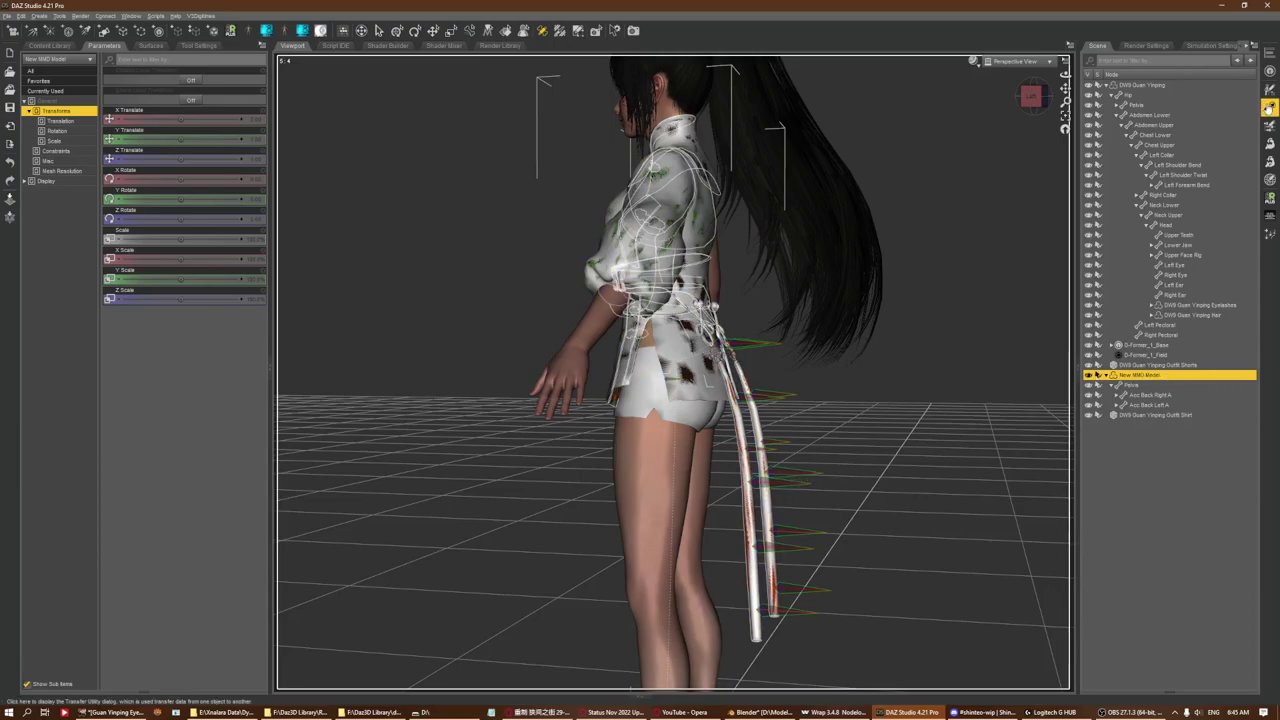
left_click(1268, 108)
left_click(914, 212)
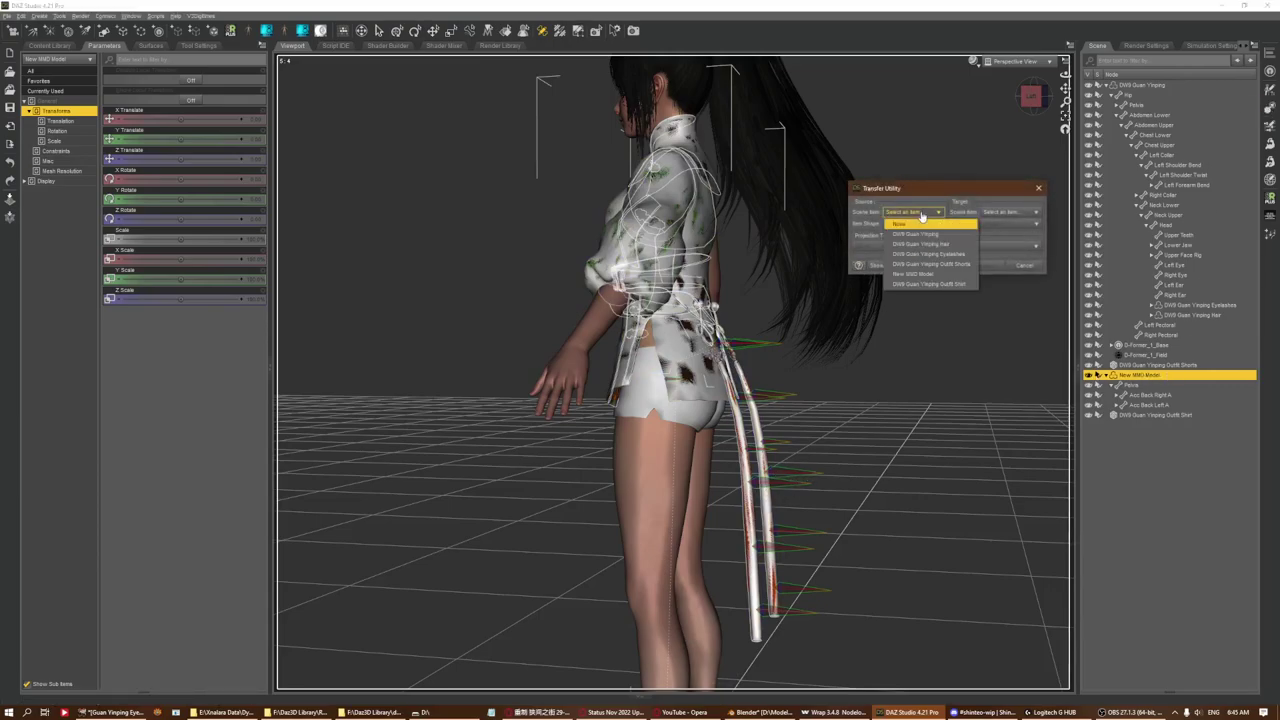
left_click(929, 274)
left_click(1010, 212)
left_click(1018, 284)
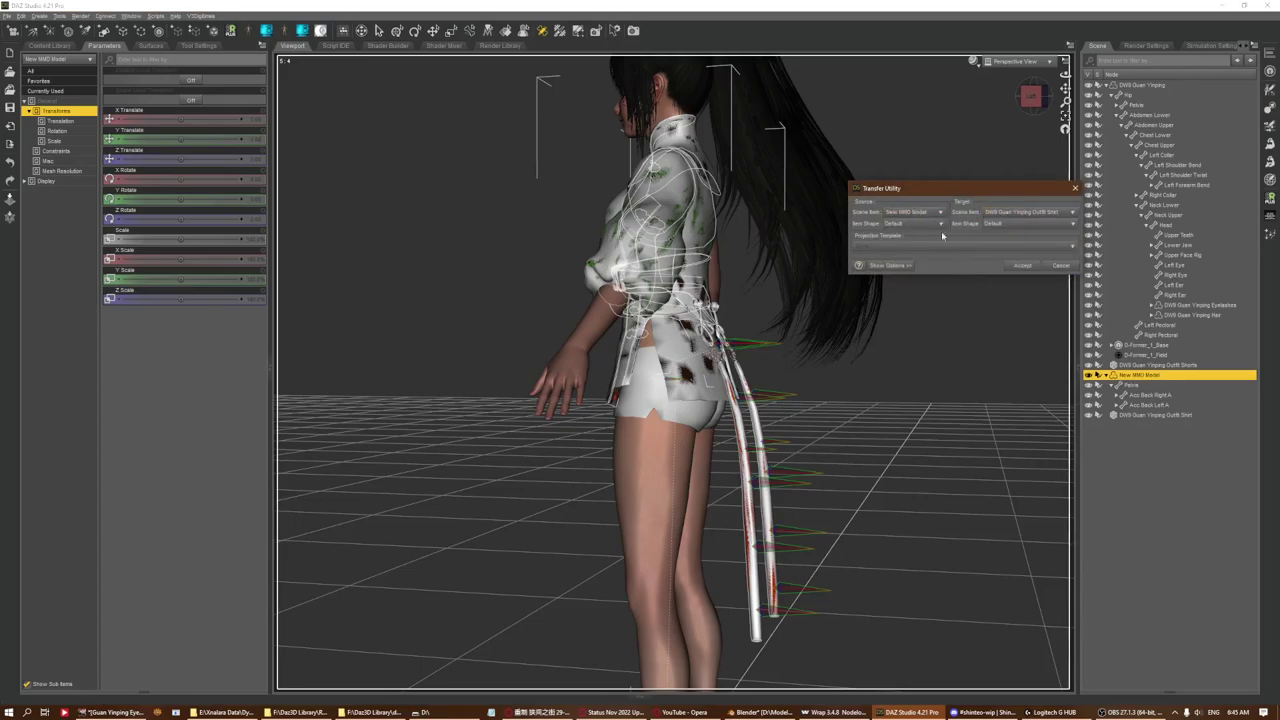
Set the source and target item shapes to Current, adjust the transfer options, and run the rig transfer onto the shirt
left_click(912, 223)
left_click(912, 247)
left_click(1010, 223)
left_click(1003, 247)
left_click(889, 265)
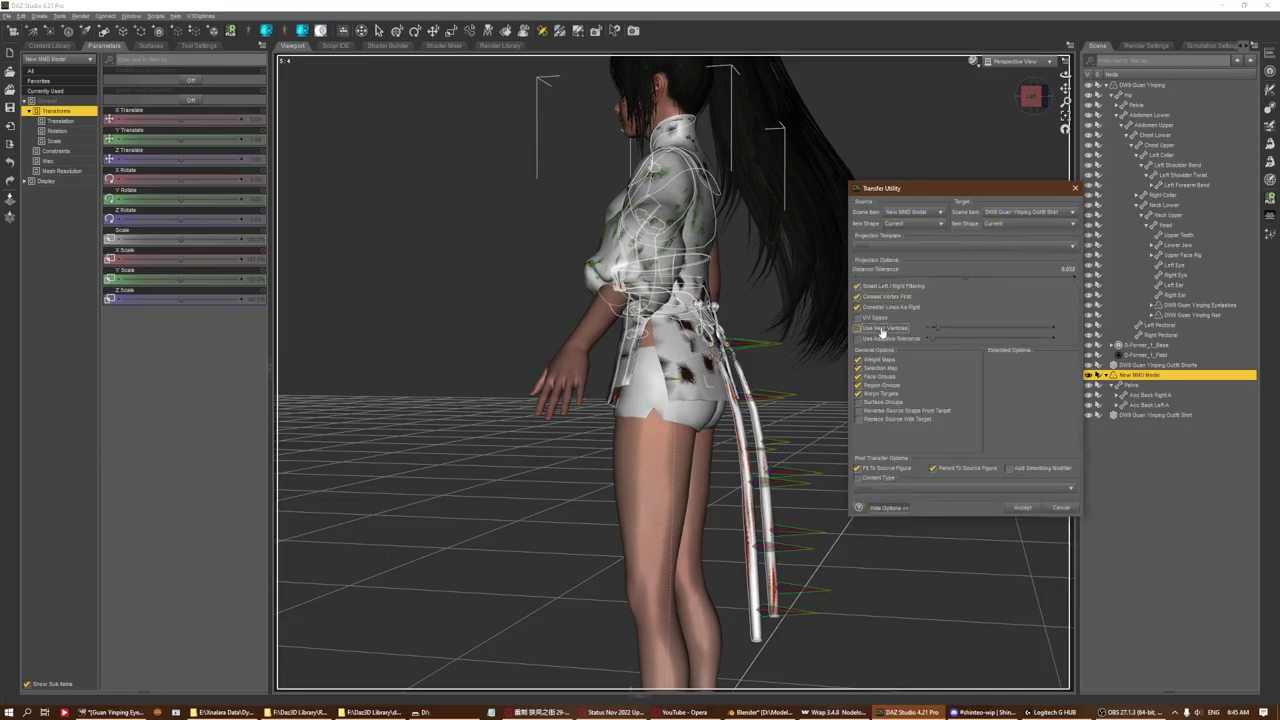
left_click(892, 341)
left_click(857, 410)
left_click(1022, 507)
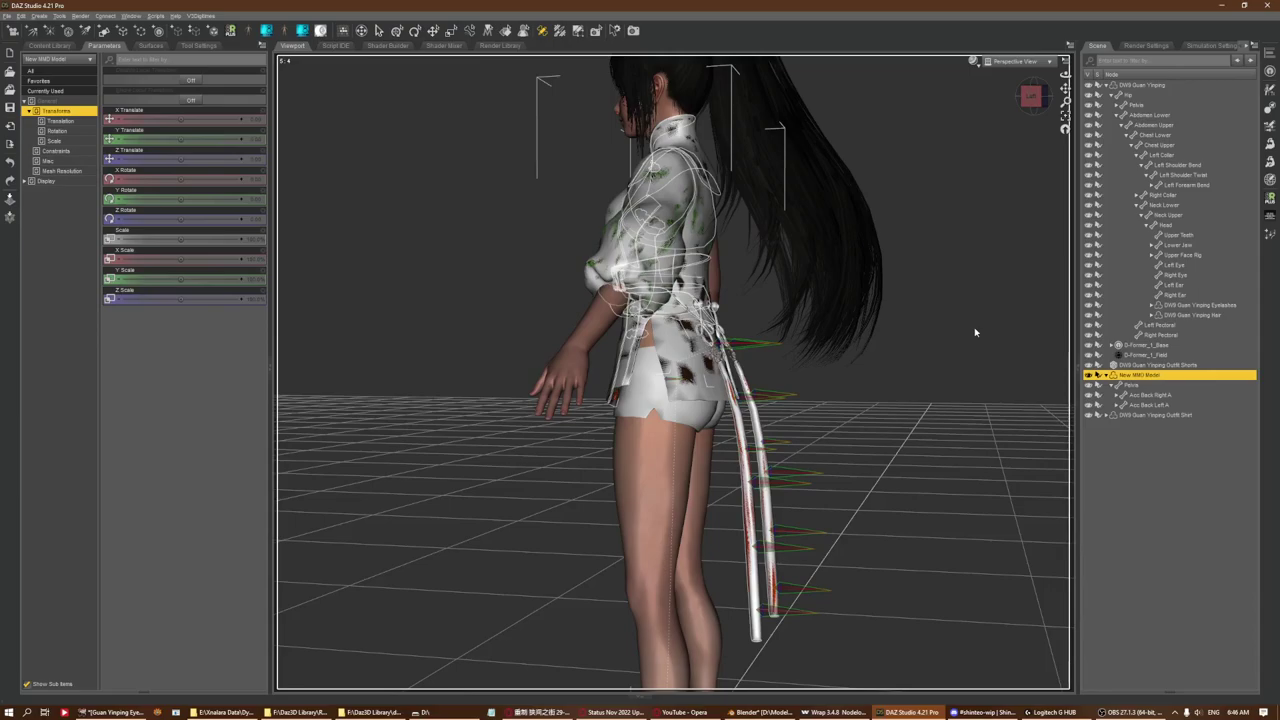
Delete New MMD Model from the scene and align all bones of the DW9 Guan Yinping Outfit Shirt
left_click(902, 257)
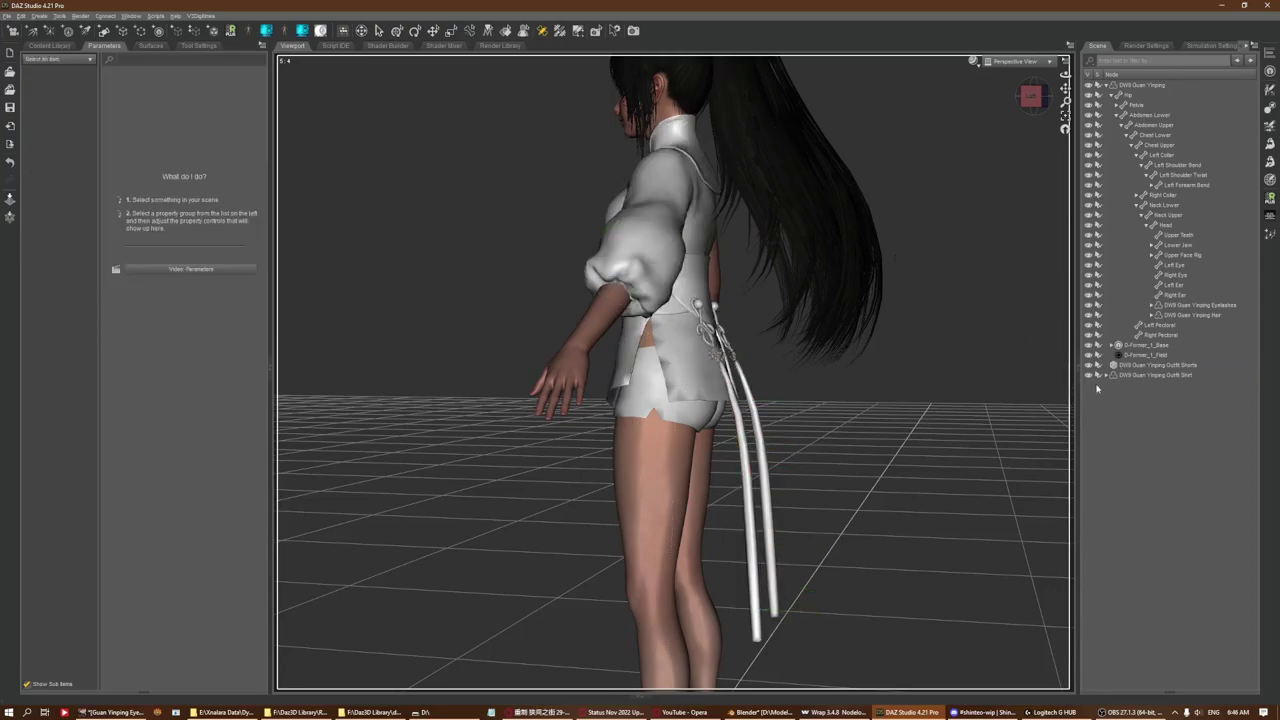
left_click(1150, 375)
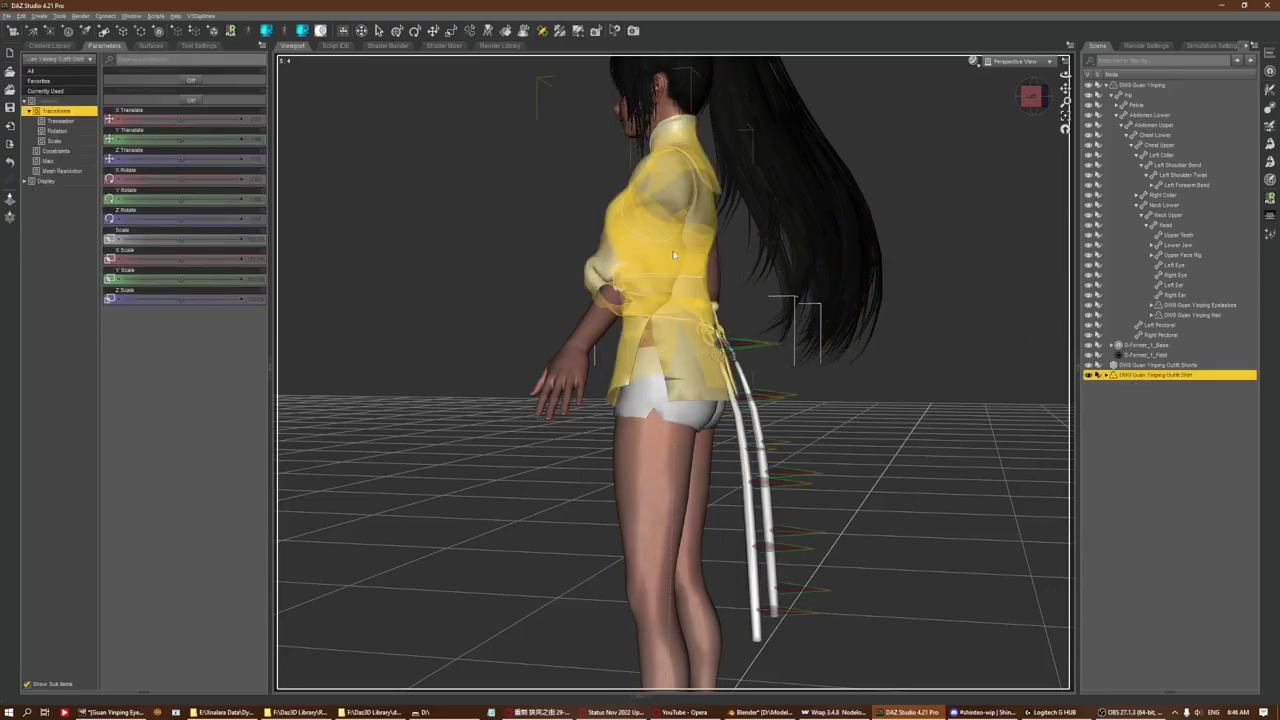
right_click(940, 340)
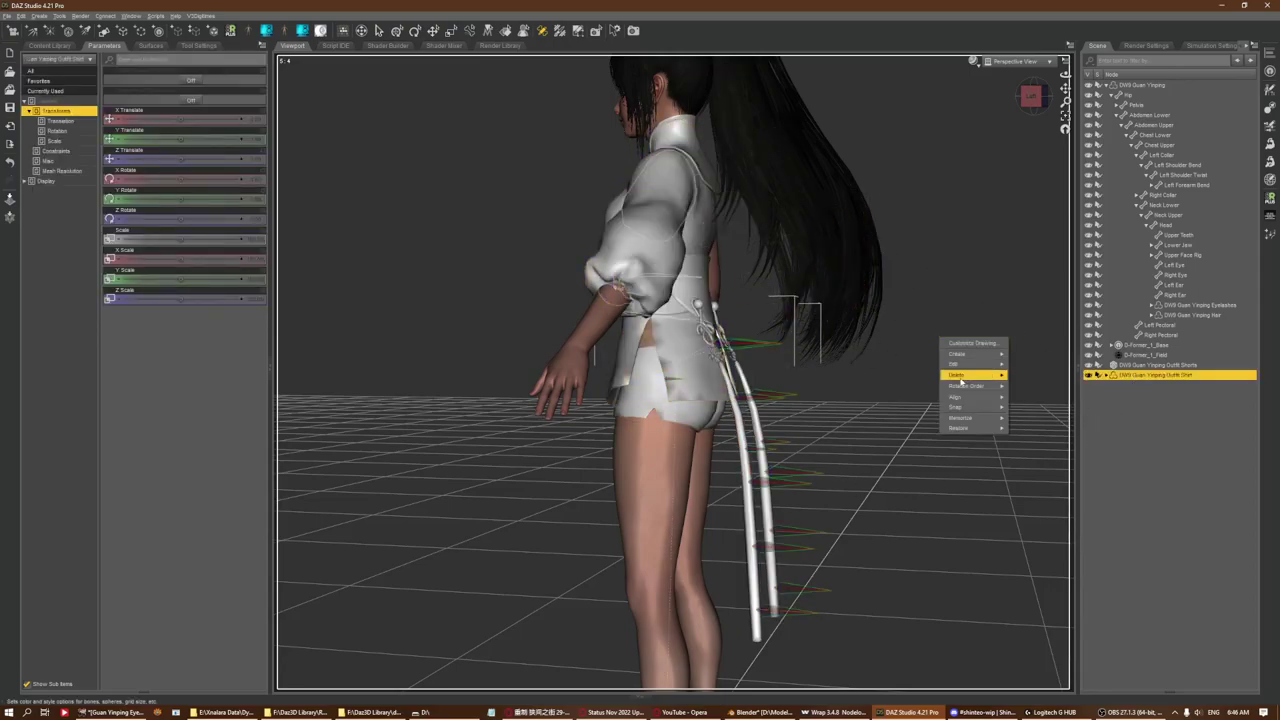
mouse_move(975, 397)
left_click(1024, 421)
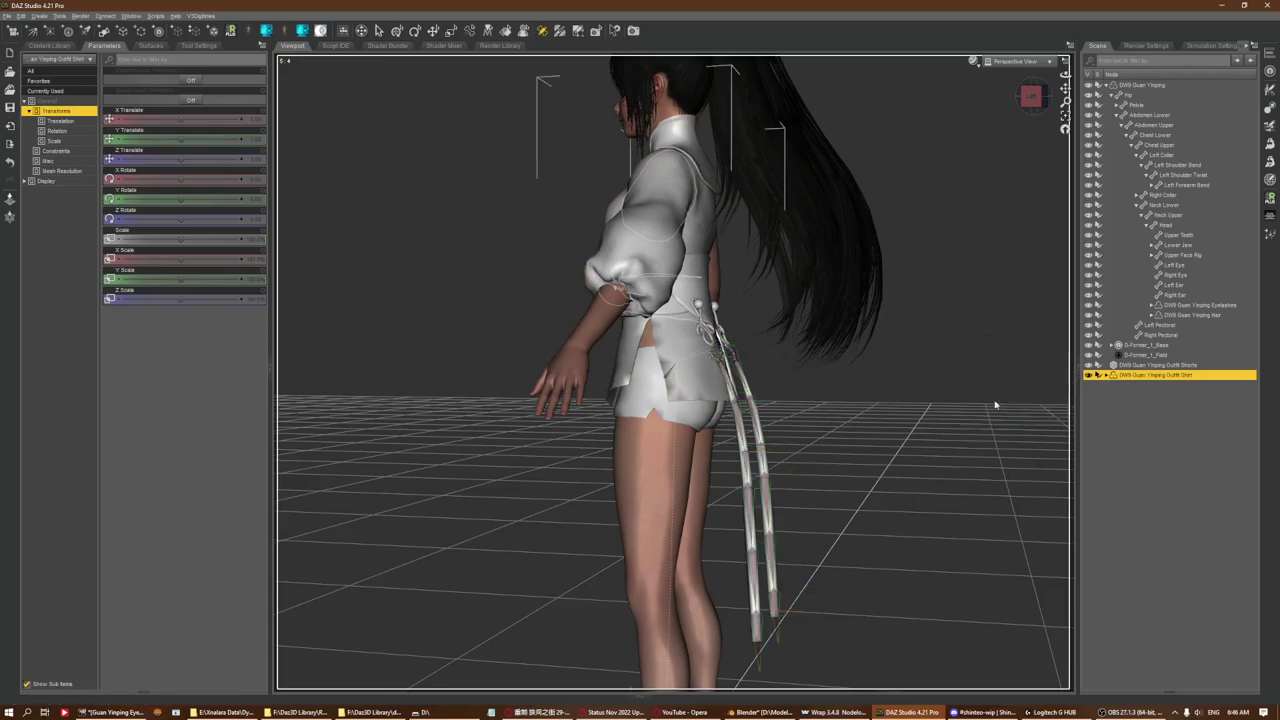
Memorize the aligned rigging of the DW9 Guan Yinping Outfit Shirt
right_click(968, 367)
mouse_move(1000, 445)
left_click(1046, 449)
right_click(860, 400)
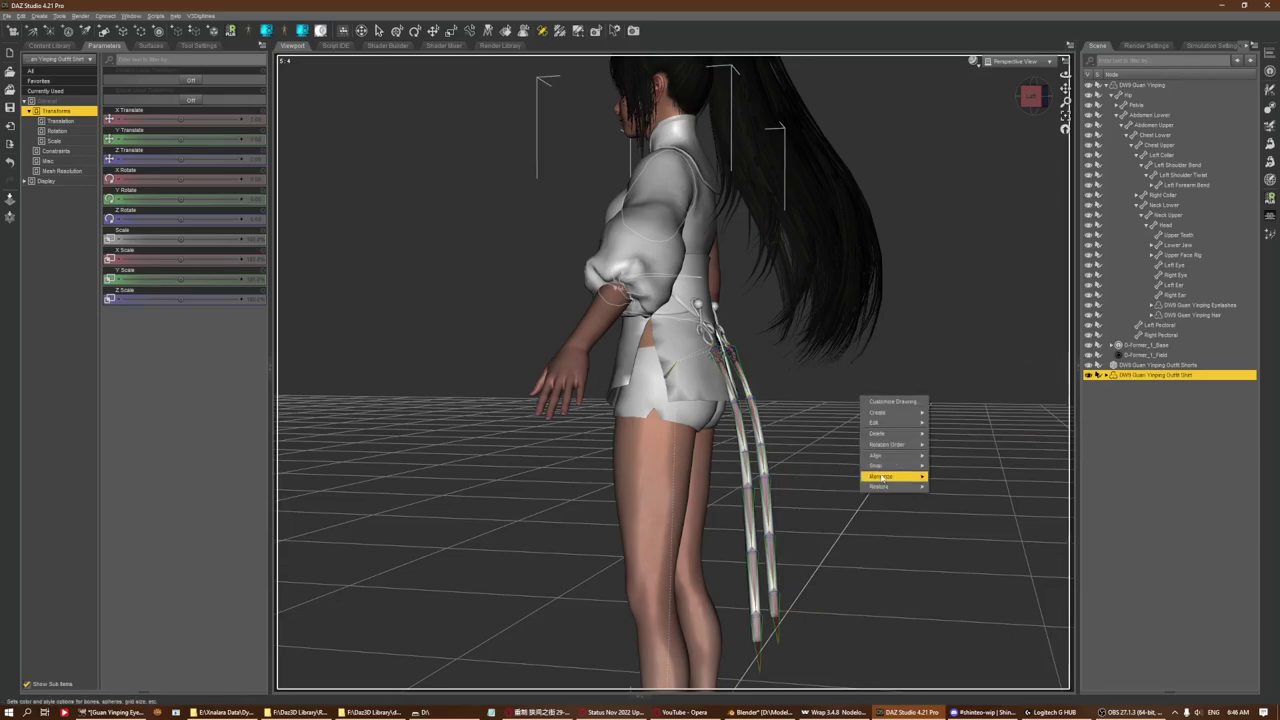
mouse_move(895, 476)
left_click(909, 359)
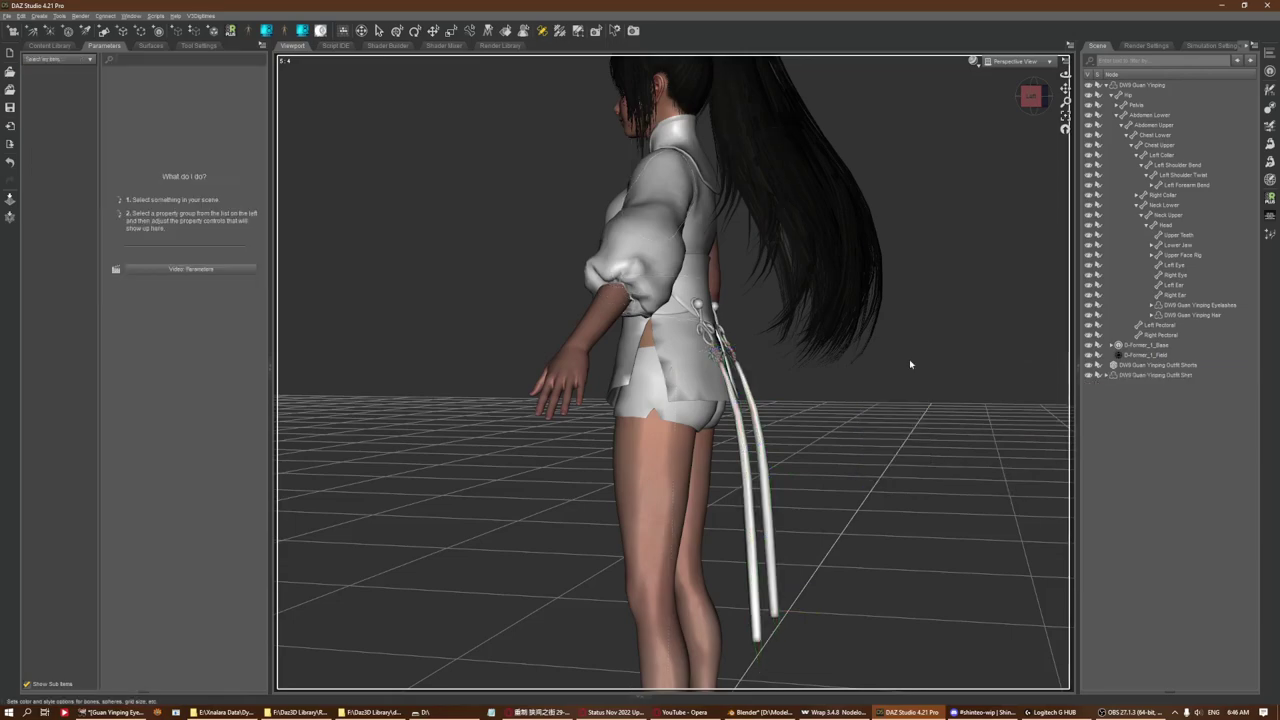
Delete the unused bone directly under the shirt's Pelvis bone
left_click(738, 425)
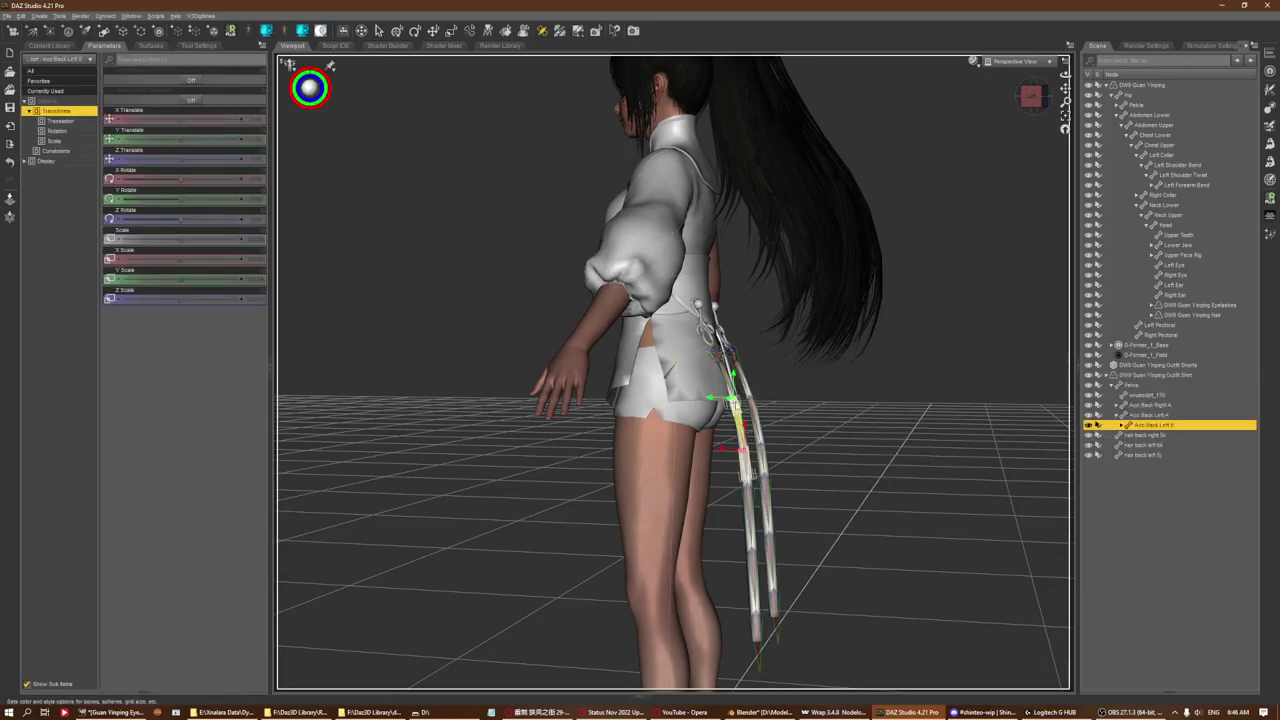
left_click(834, 408)
left_click(1132, 386)
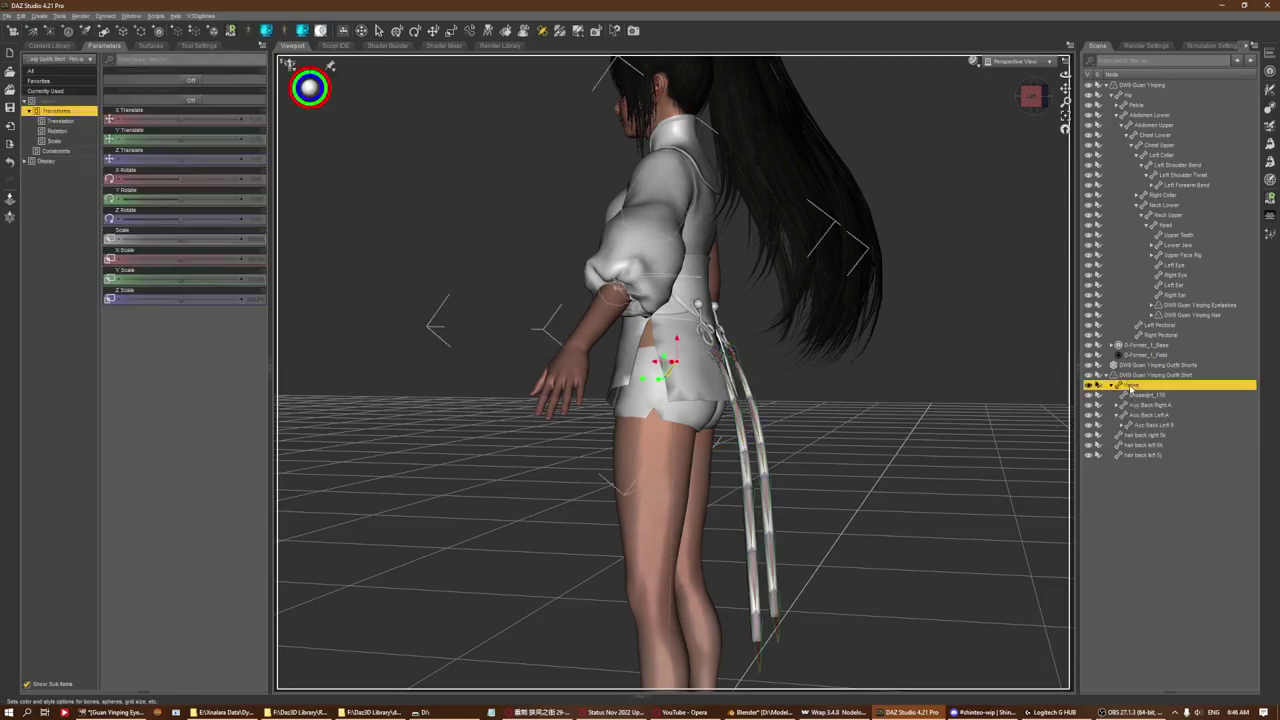
left_click(1155, 396)
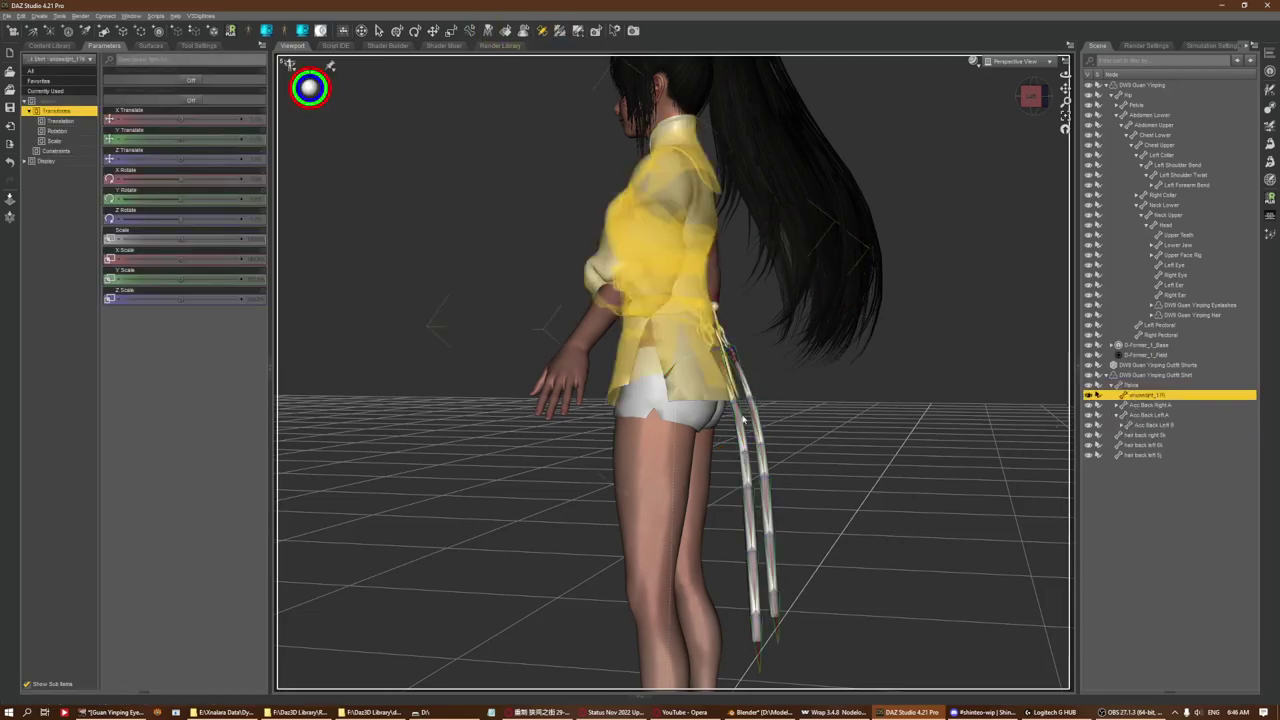
right_click(950, 410)
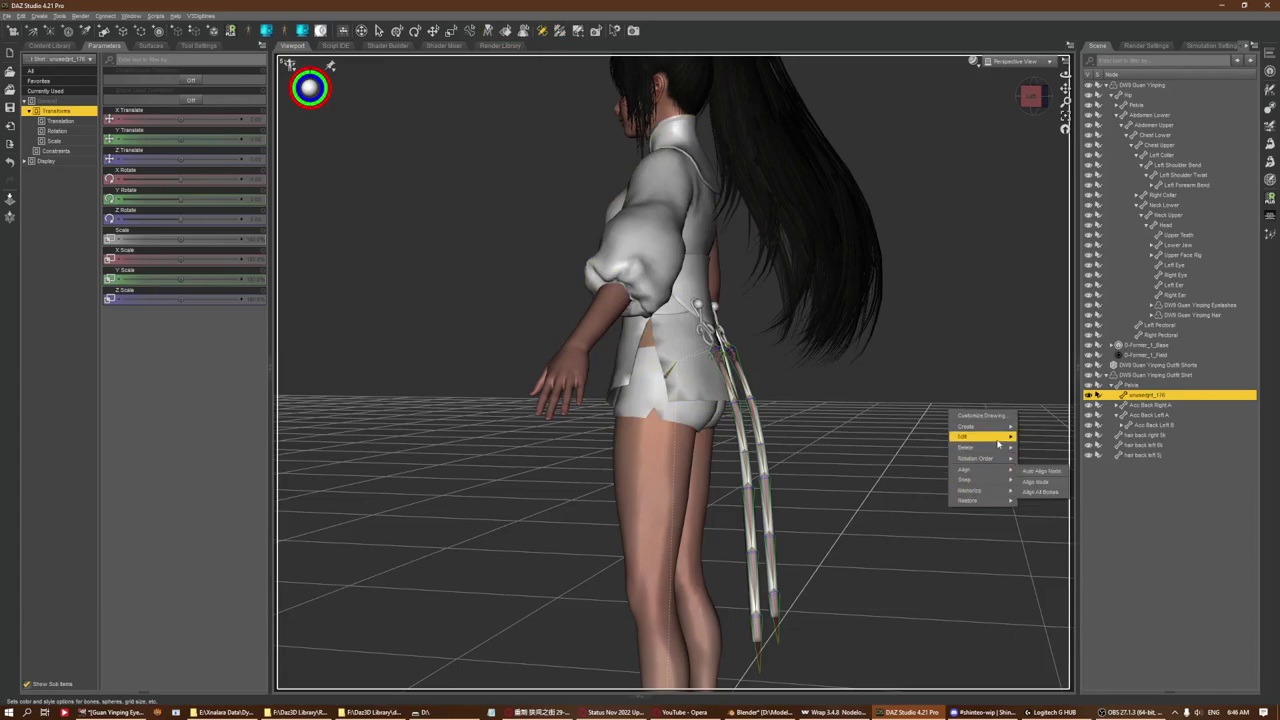
mouse_move(998, 448)
left_click(1045, 449)
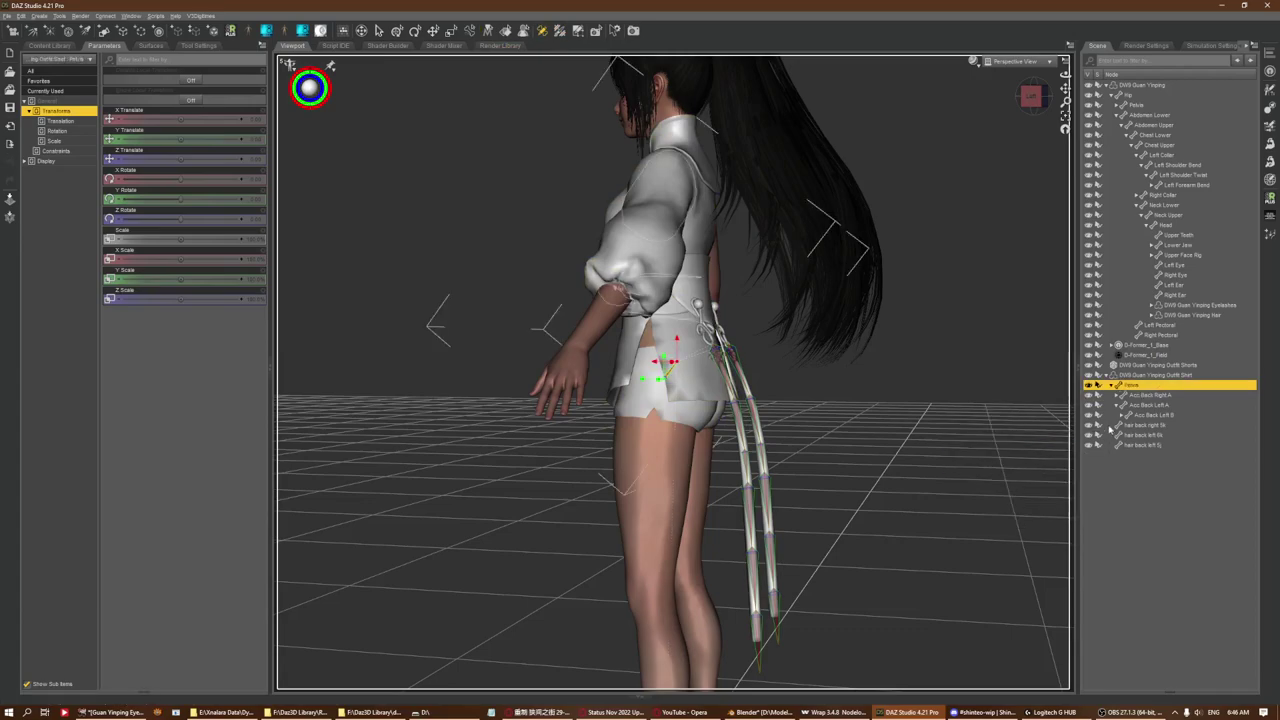
Delete the three leftover hair back bones from the shirt's rig and collapse its Pelvis bone in the scene hierarchy
left_click(1138, 428)
right_click(953, 372)
mouse_move(1000, 410)
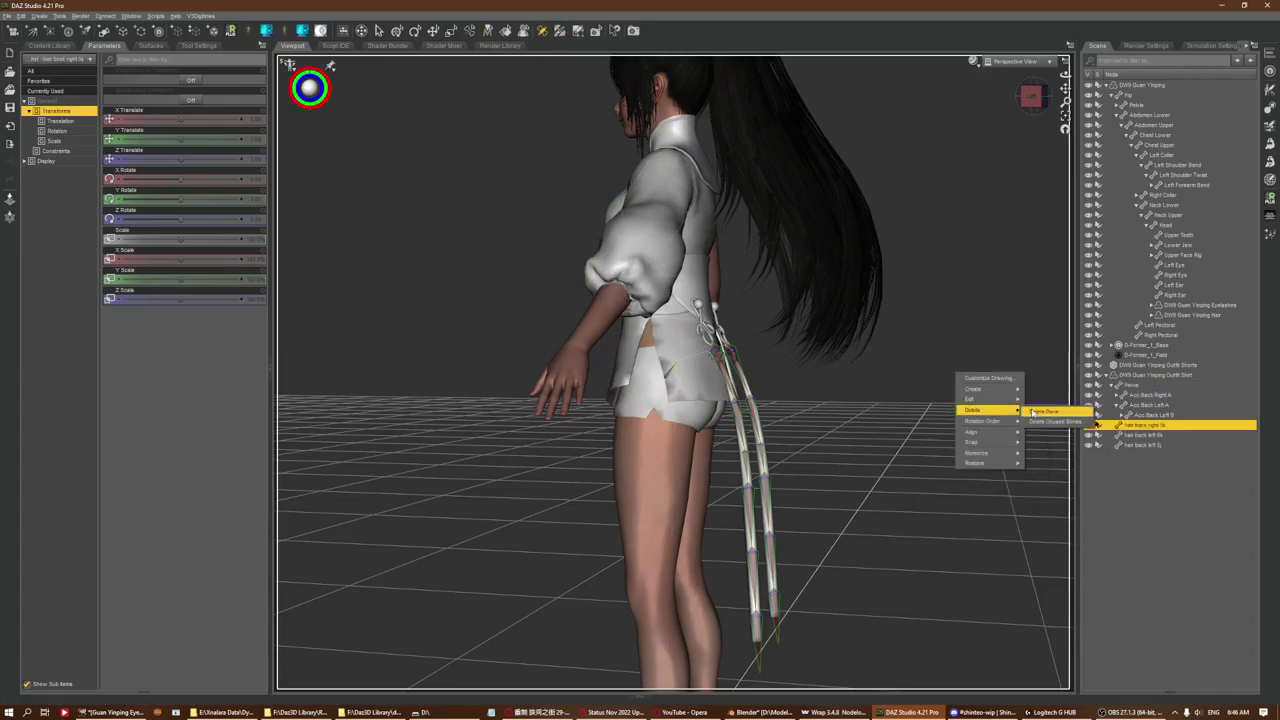
left_click(1045, 414)
left_click(1157, 427)
right_click(873, 353)
mouse_move(905, 392)
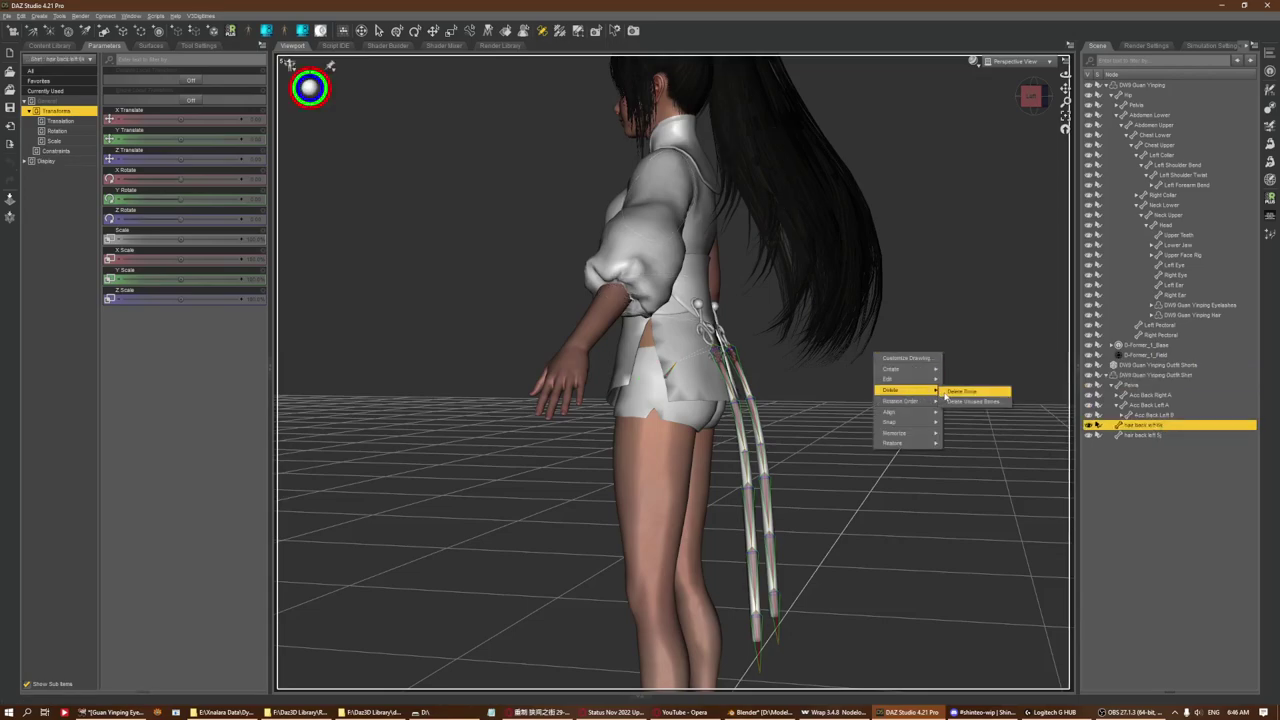
left_click(975, 393)
left_click(1140, 425)
right_click(932, 364)
mouse_move(1000, 401)
left_click(1040, 406)
left_click(1128, 385)
left_click(1112, 385)
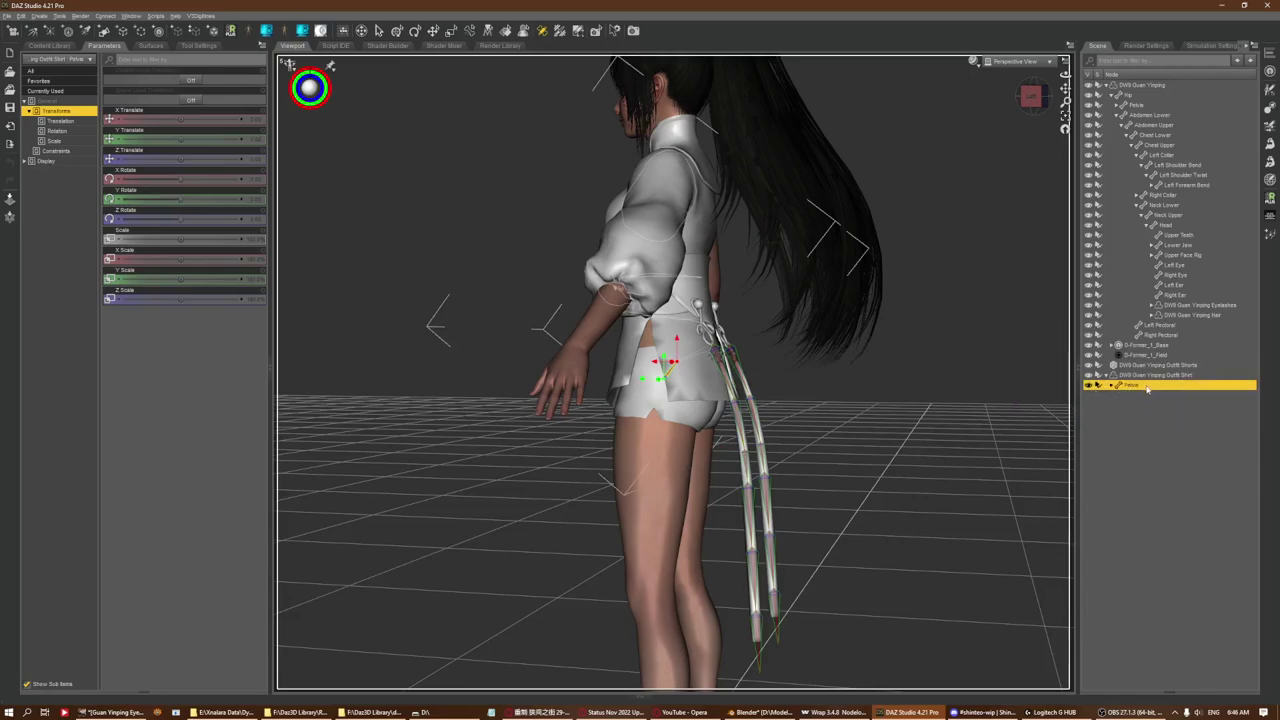
left_click(1270, 108)
left_click(896, 220)
left_click(925, 248)
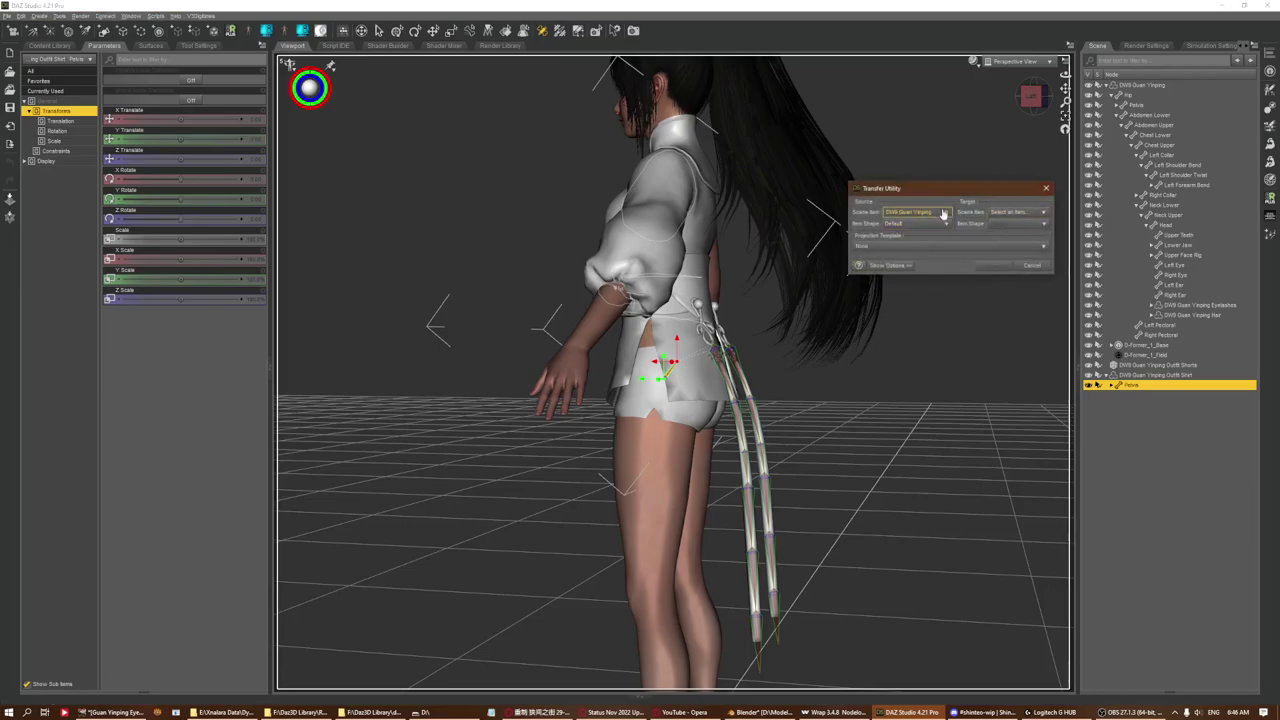
left_click(1012, 212)
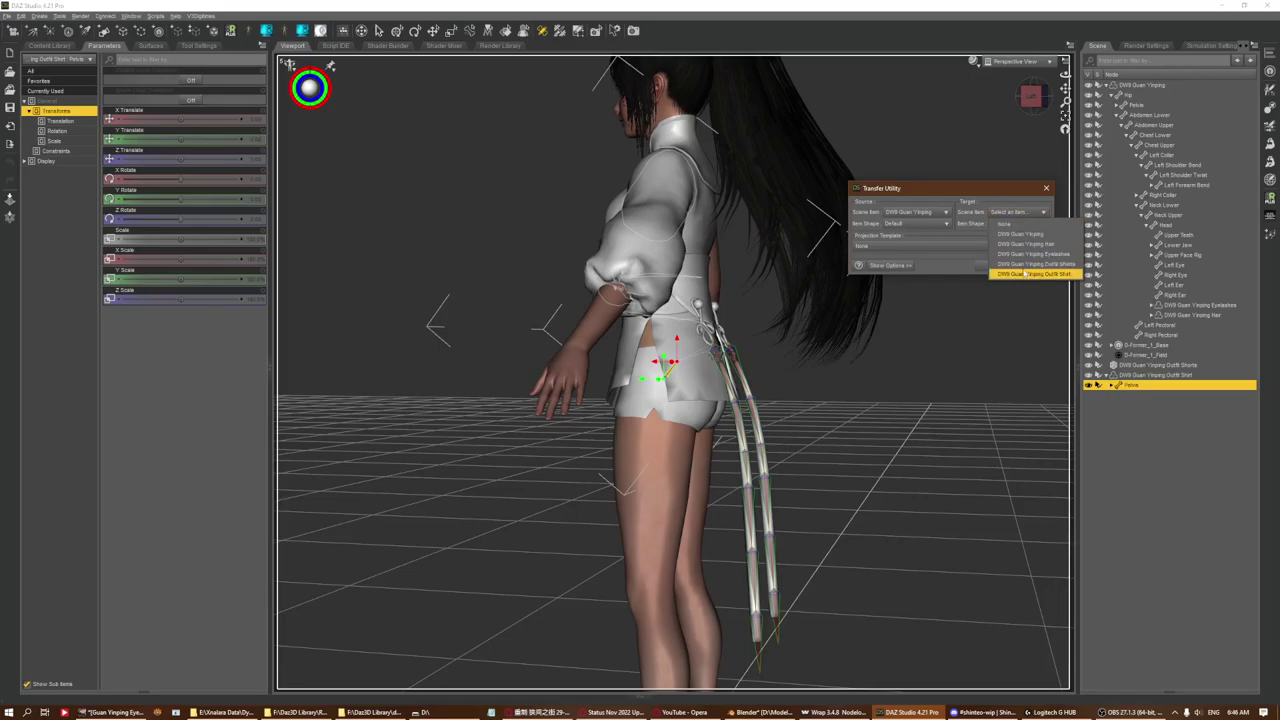
left_click(1027, 273)
left_click(916, 223)
left_click(915, 236)
left_click(1035, 223)
left_click(1035, 236)
left_click(890, 265)
left_click(893, 286)
left_click(886, 296)
left_click(884, 328)
left_click(884, 307)
left_click(884, 307)
left_click(890, 338)
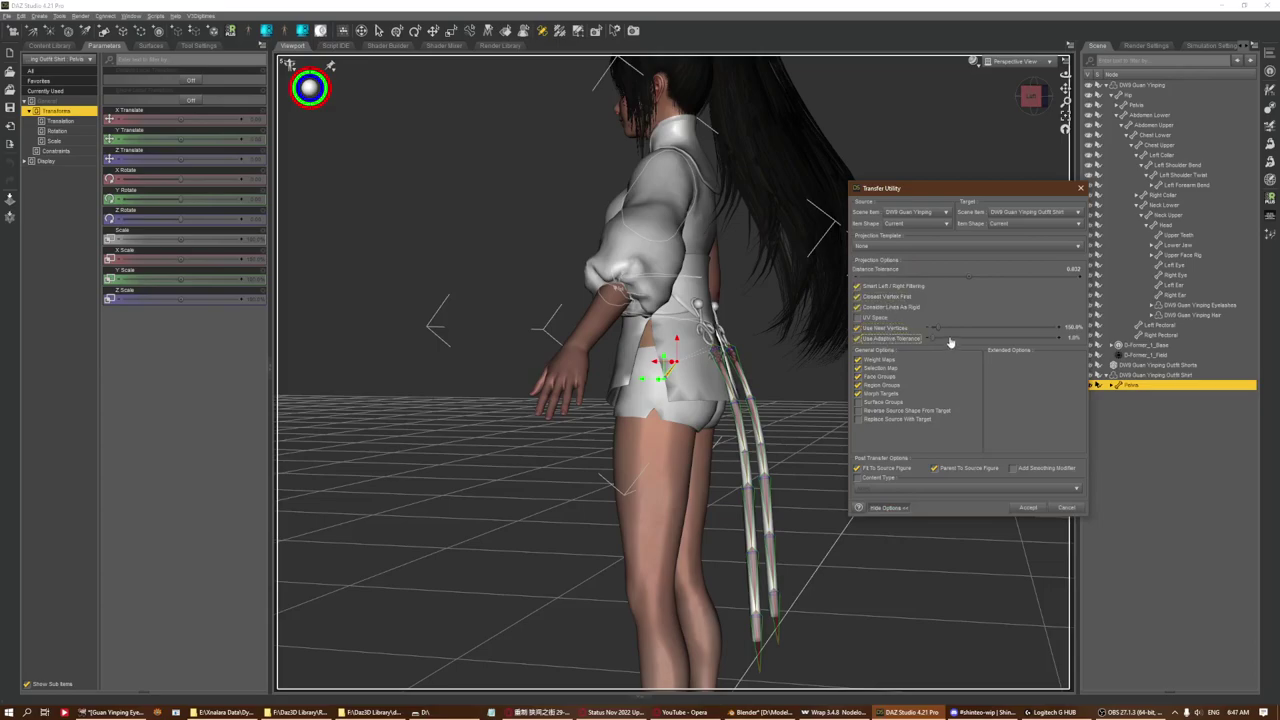
left_click(910, 329)
left_click(1066, 507)
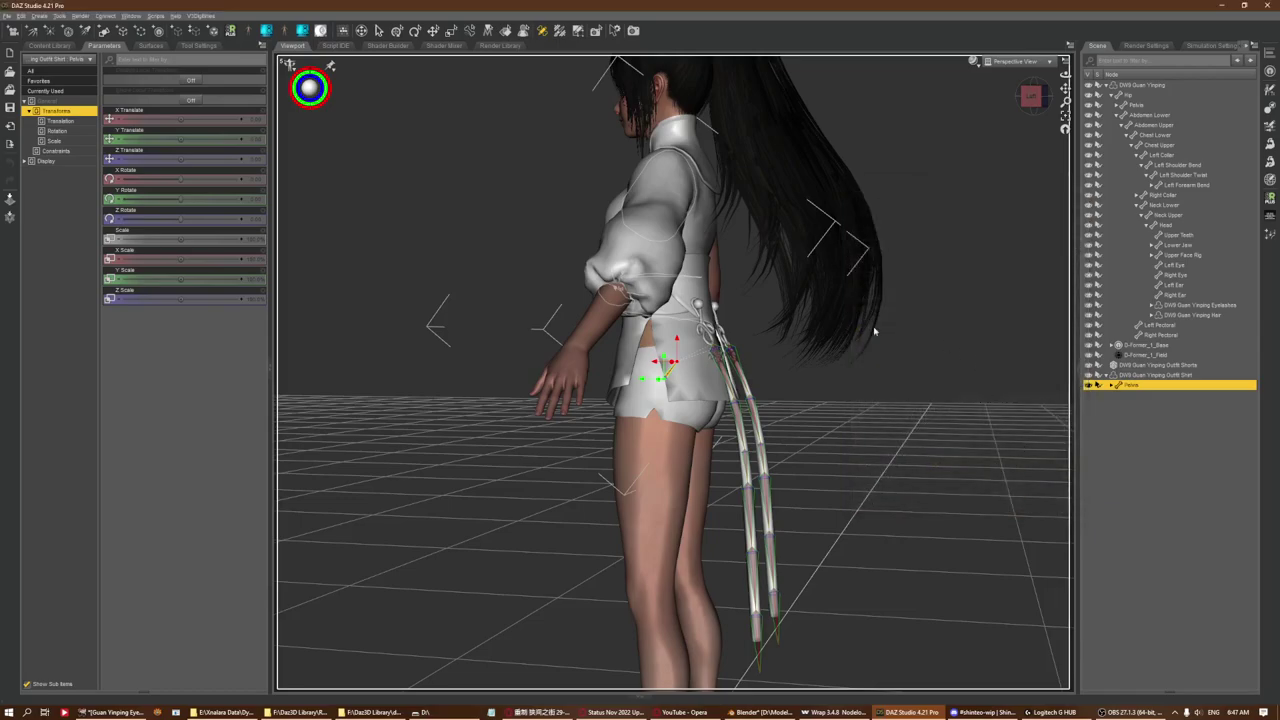
Select the shirt's Pelvis face group with the Geometry Editor and hide all unselected polygons
left_click(578, 30)
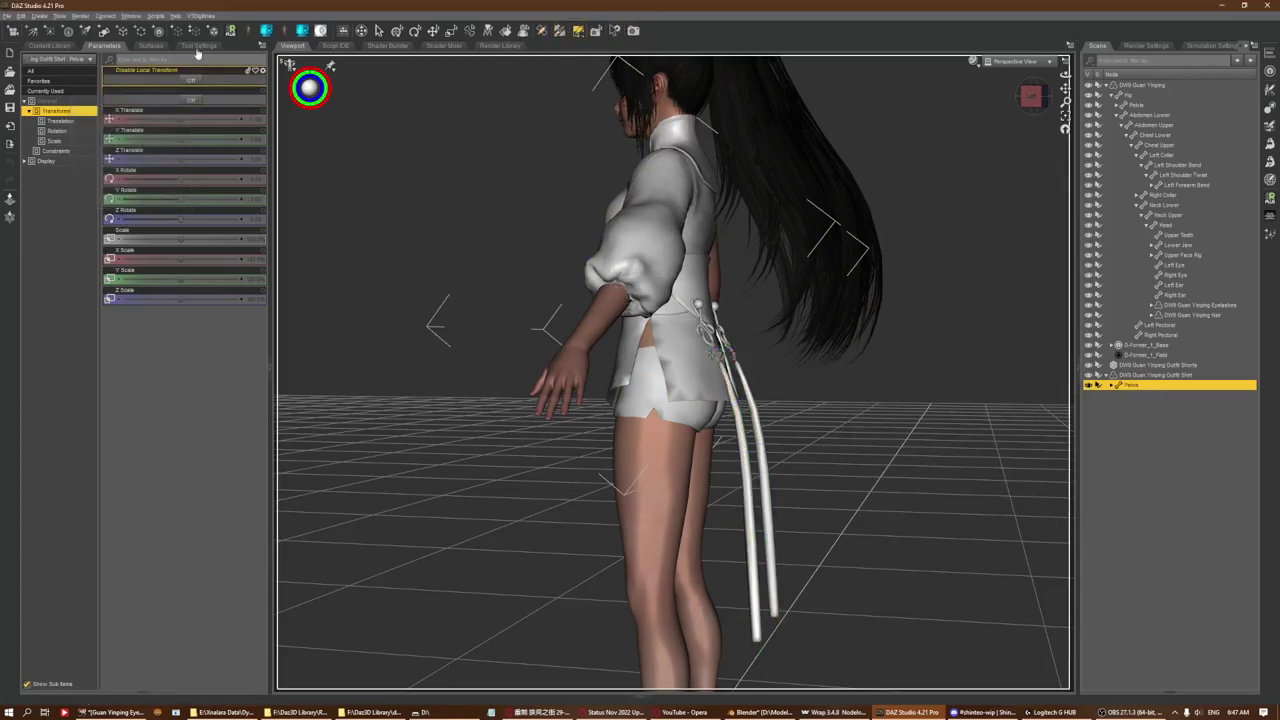
left_click(198, 48)
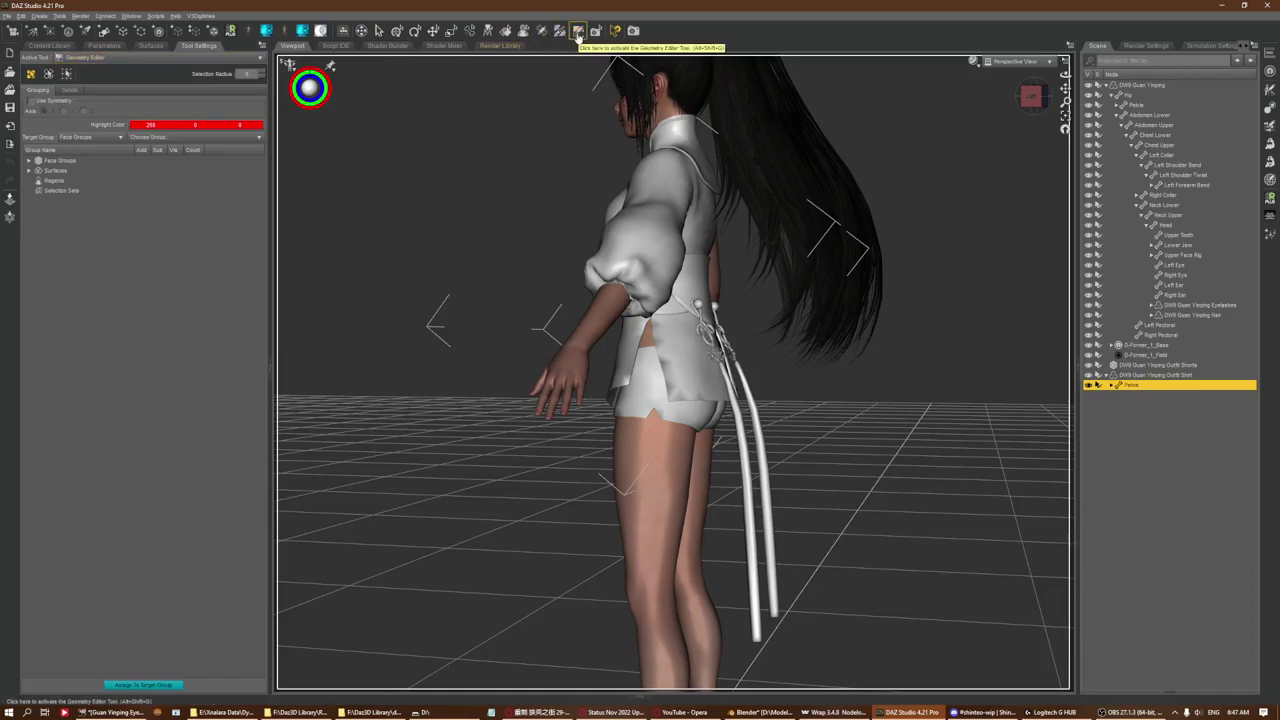
double_click(62, 161)
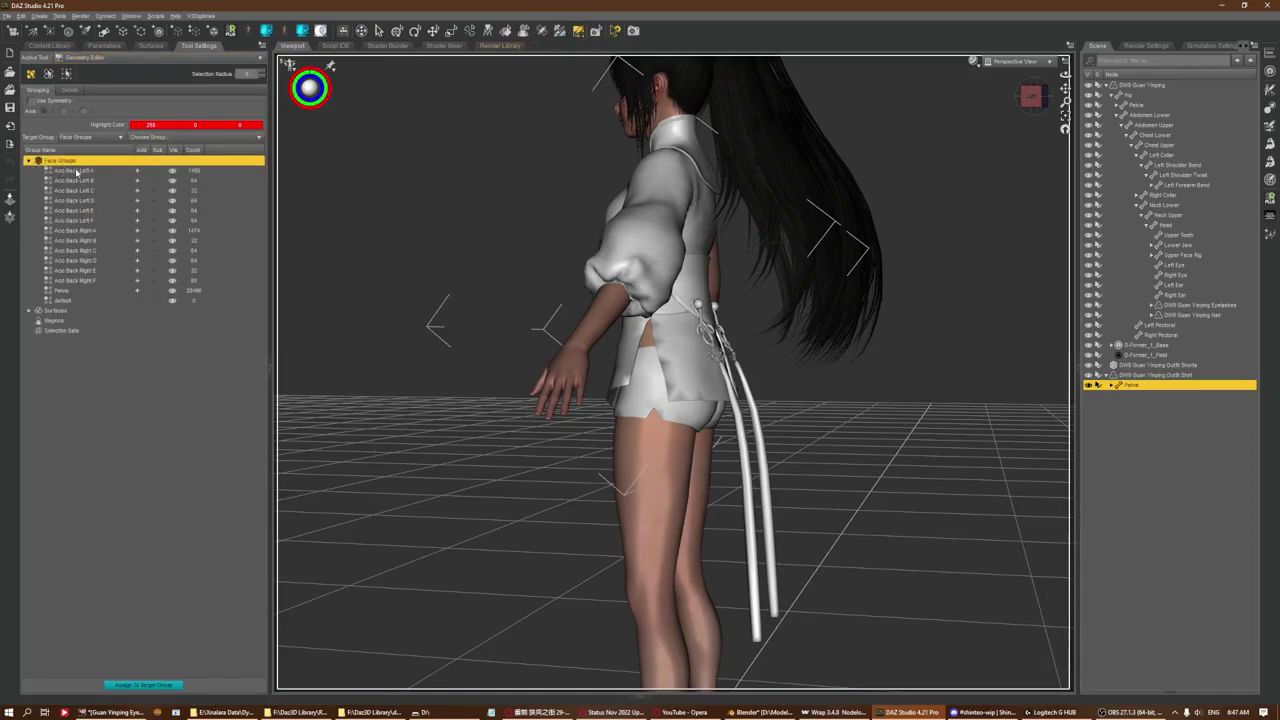
left_click(60, 291)
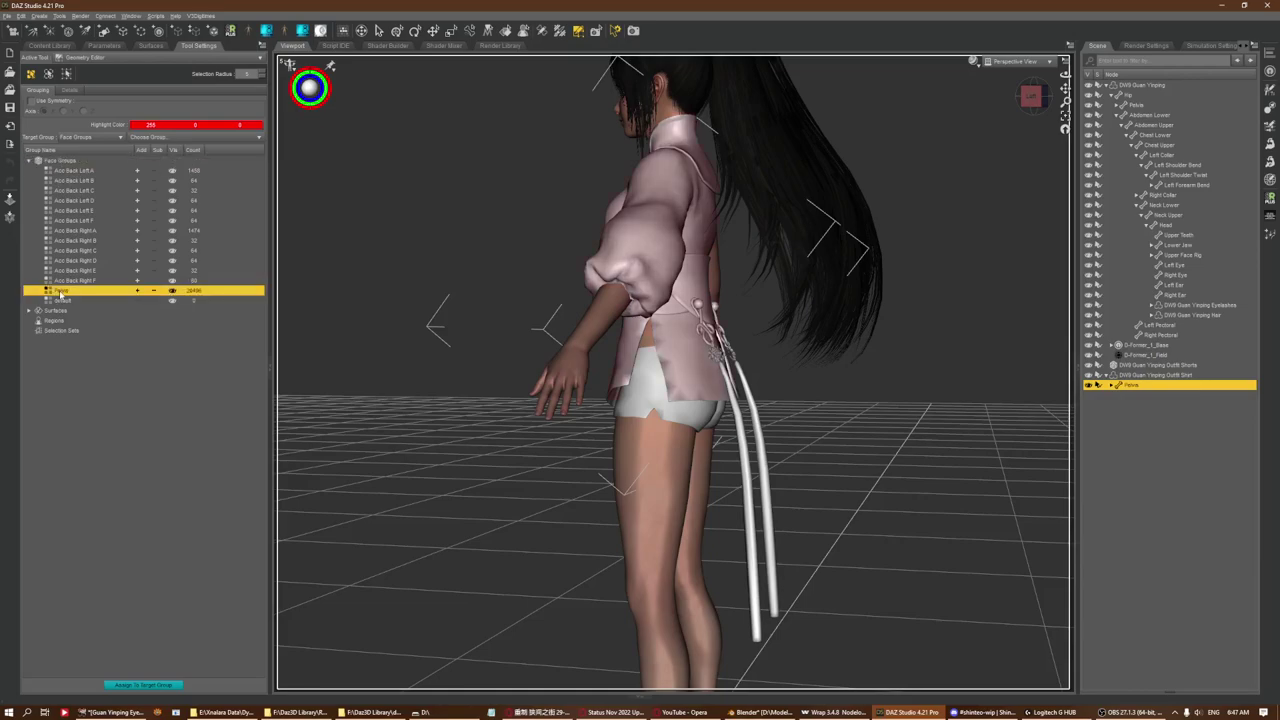
left_click(138, 292)
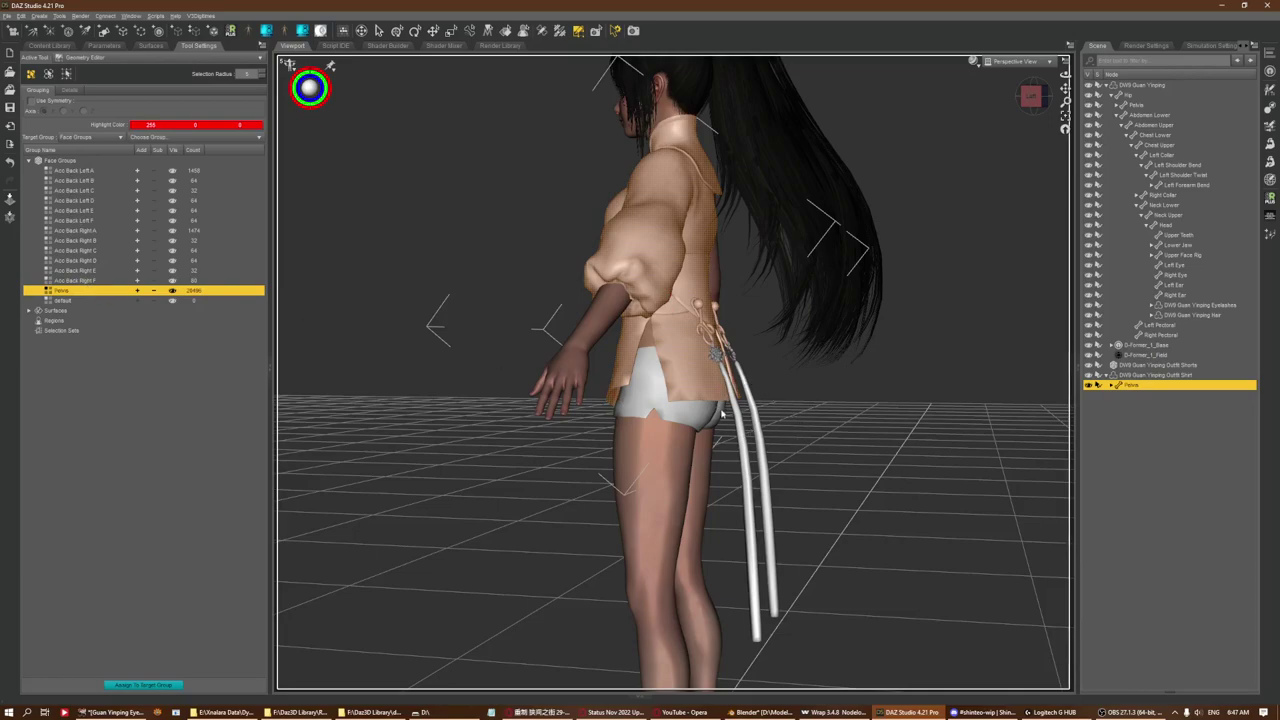
right_click(810, 396)
mouse_move(840, 458)
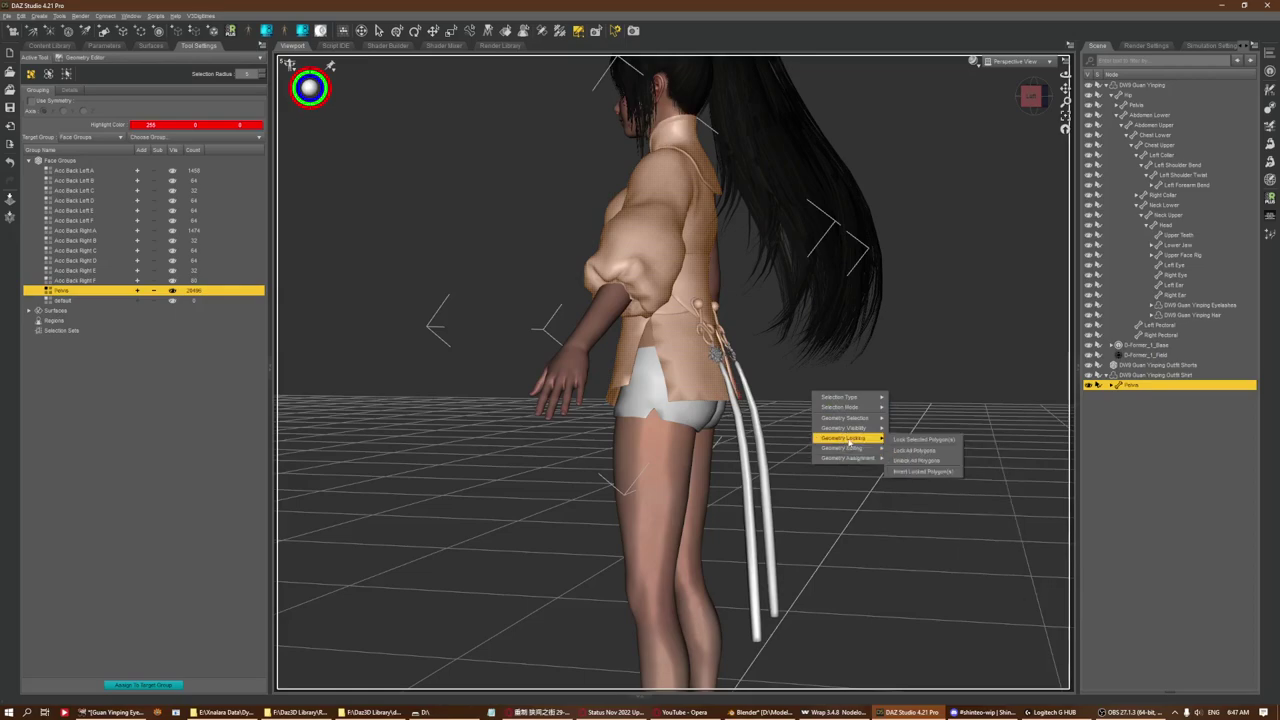
mouse_move(858, 436)
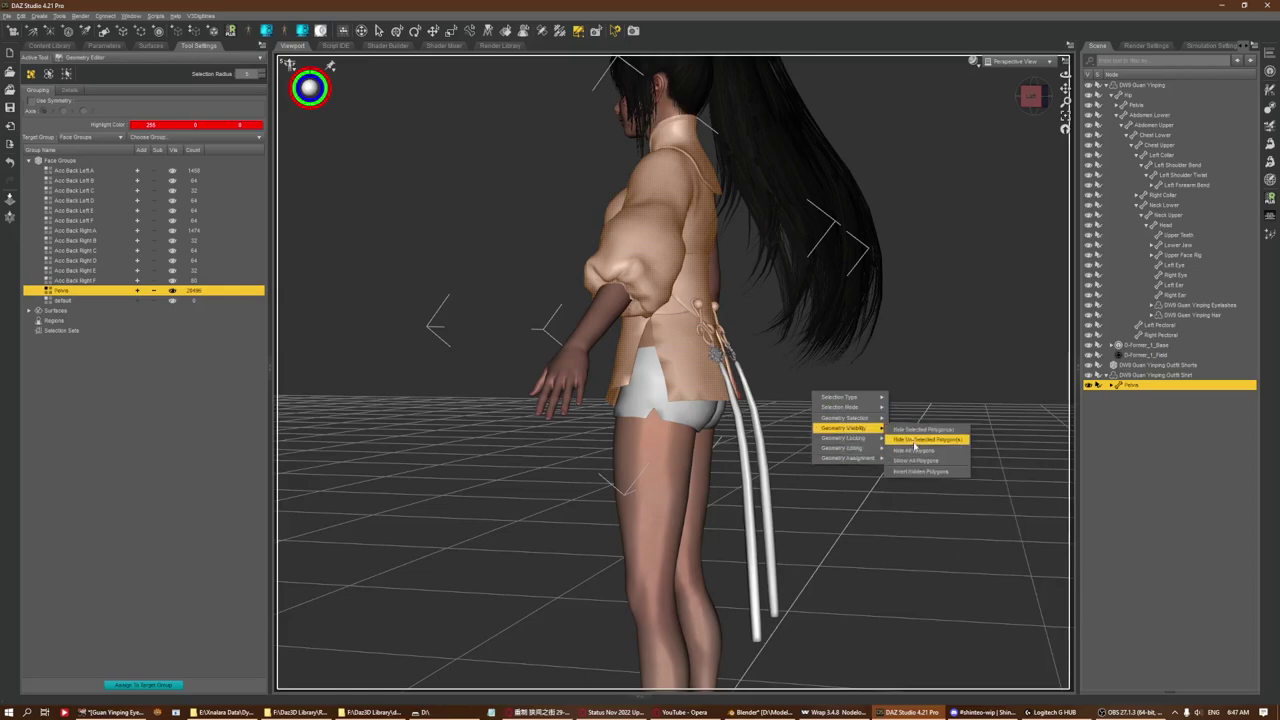
left_click(914, 442)
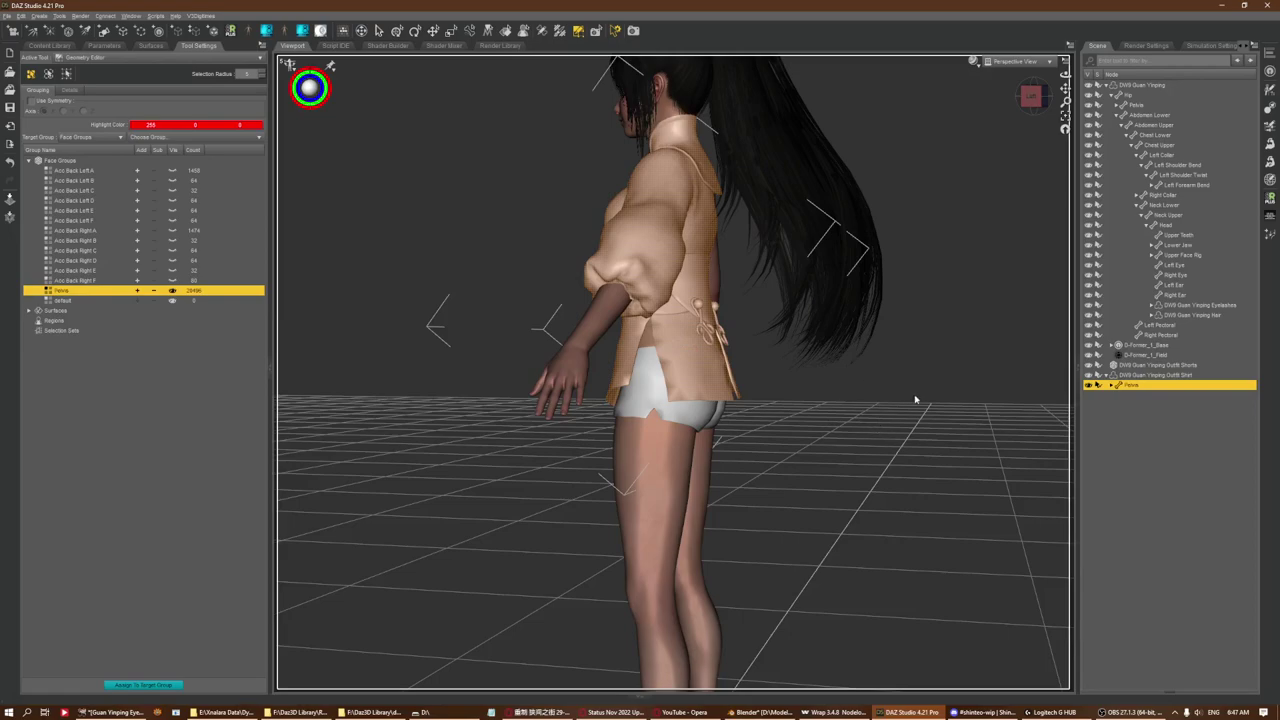
Set up the Transfer Utility from DW9 Guan Yinping to DW9 Guan Yinping Outfit Shirt, with both item shapes set to Current
left_click(1270, 108)
left_click(905, 212)
left_click(930, 228)
left_click(1015, 212)
left_click(1030, 270)
left_click(915, 223)
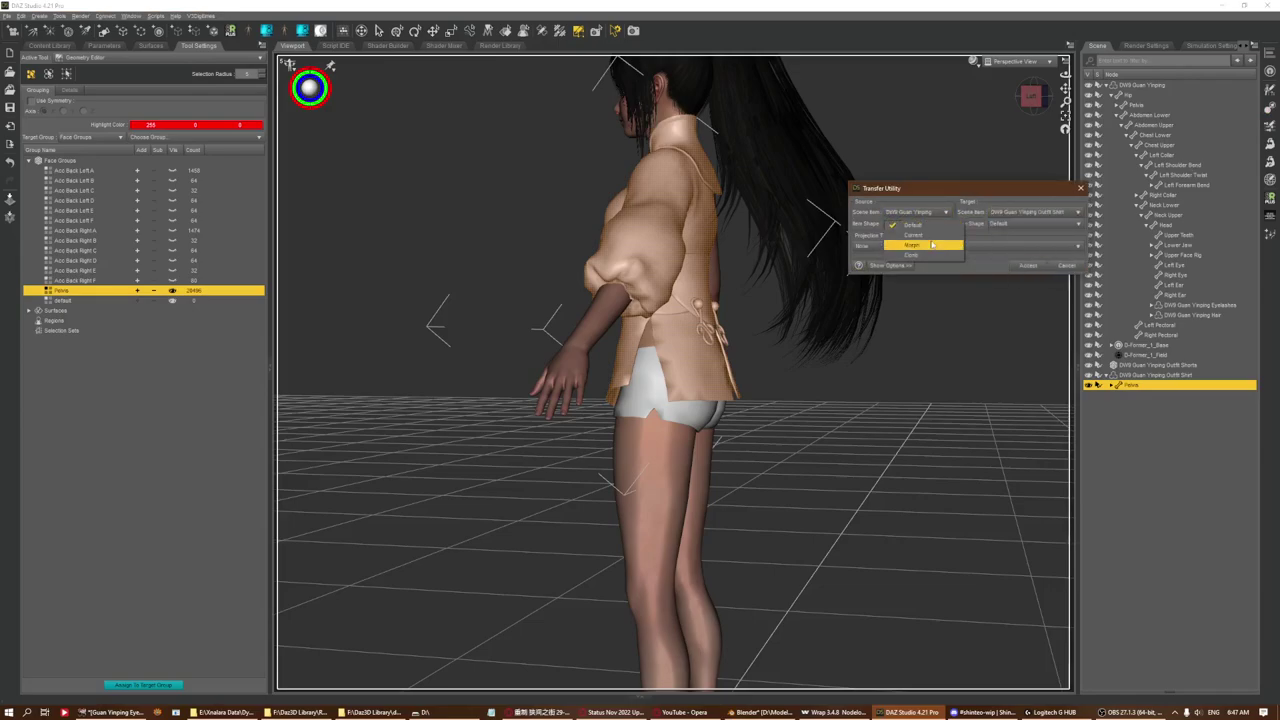
left_click(932, 244)
key("Escape")
left_click(925, 224)
left_click(925, 236)
left_click(1030, 223)
left_click(1030, 236)
Enable Closest Vertex First, Use Adaptive Tolerance and the Weight Maps option Respect Hidden Facets on Target, and run the transfer
left_click(890, 265)
left_click(862, 297)
left_click(870, 338)
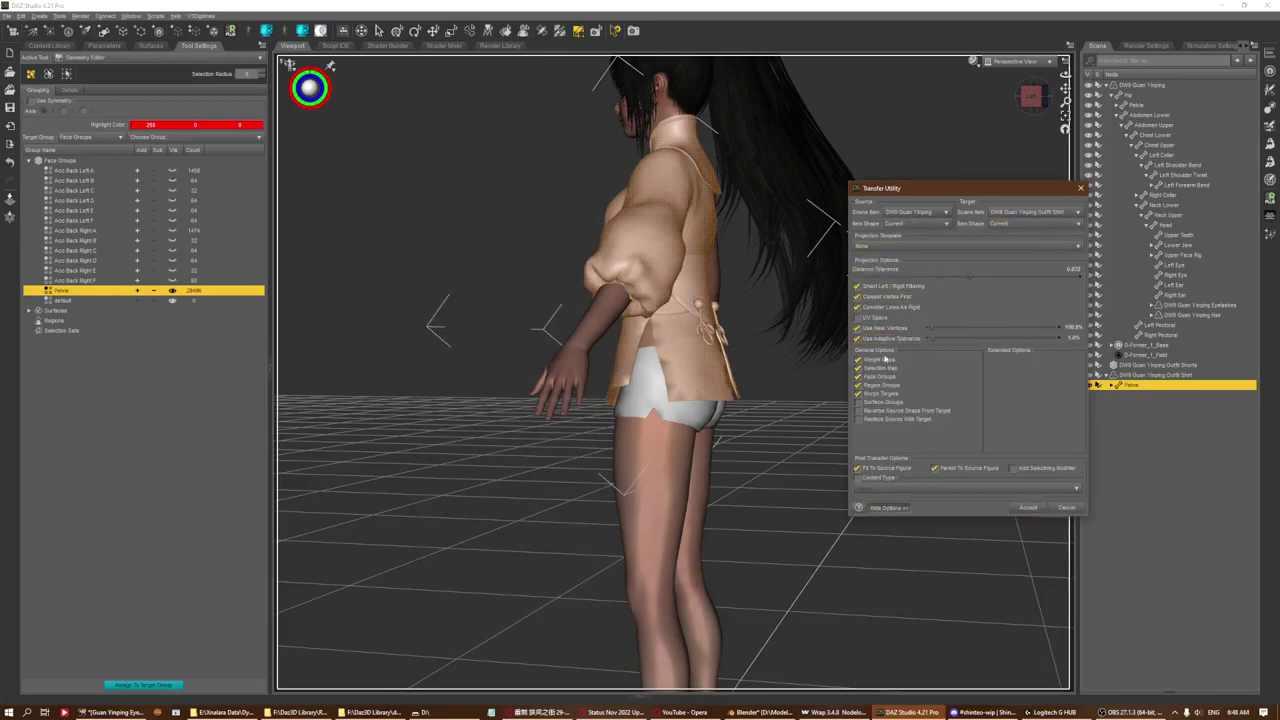
left_click(880, 359)
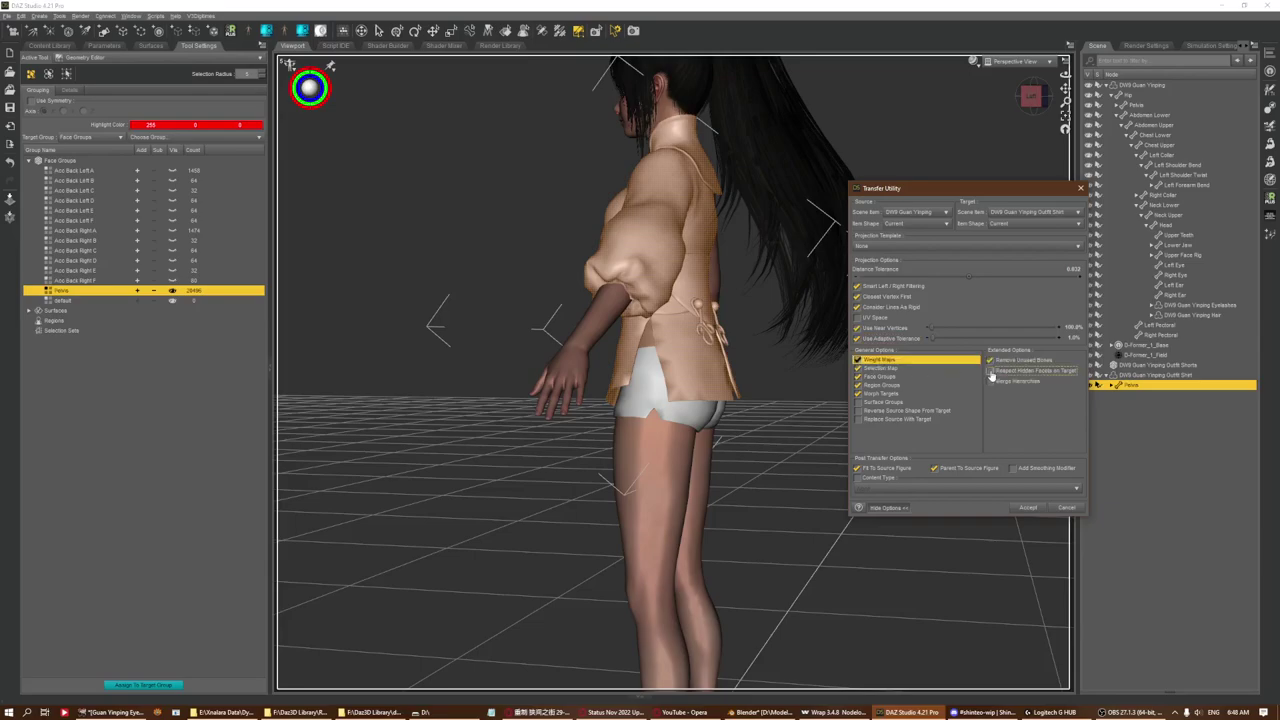
left_click(990, 370)
left_click(990, 381)
left_click(990, 360)
left_click(857, 411)
left_click(990, 381)
left_click(1022, 372)
left_click(1043, 372)
left_click(1029, 509)
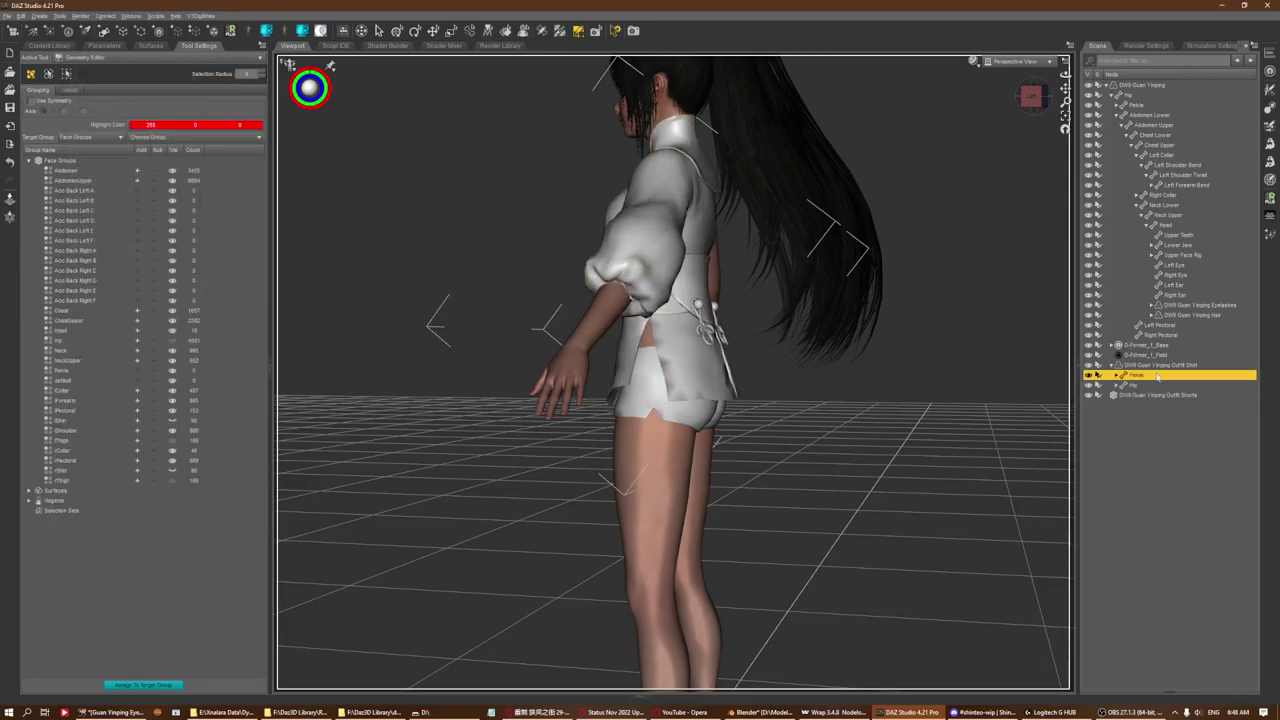
Select the DW9 Guan Yinping Outfit Shirt and show all of its polygons again
left_click(1150, 366)
right_click(951, 339)
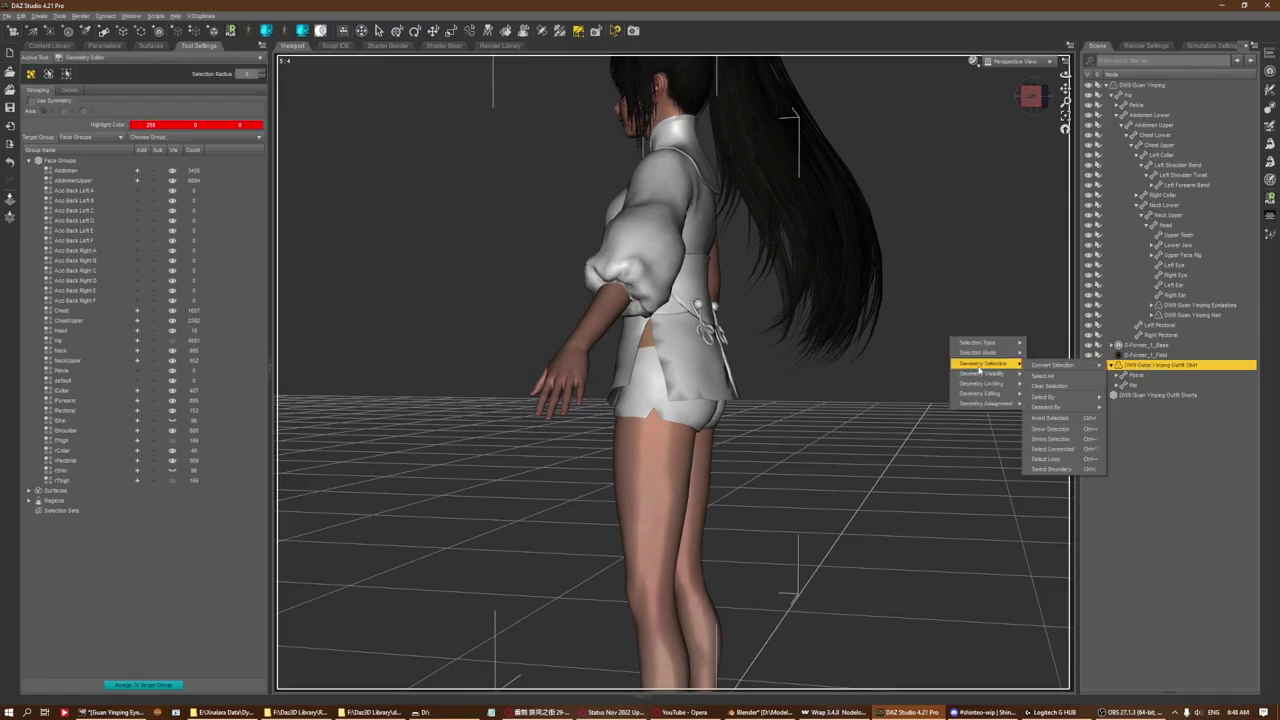
mouse_move(1012, 374)
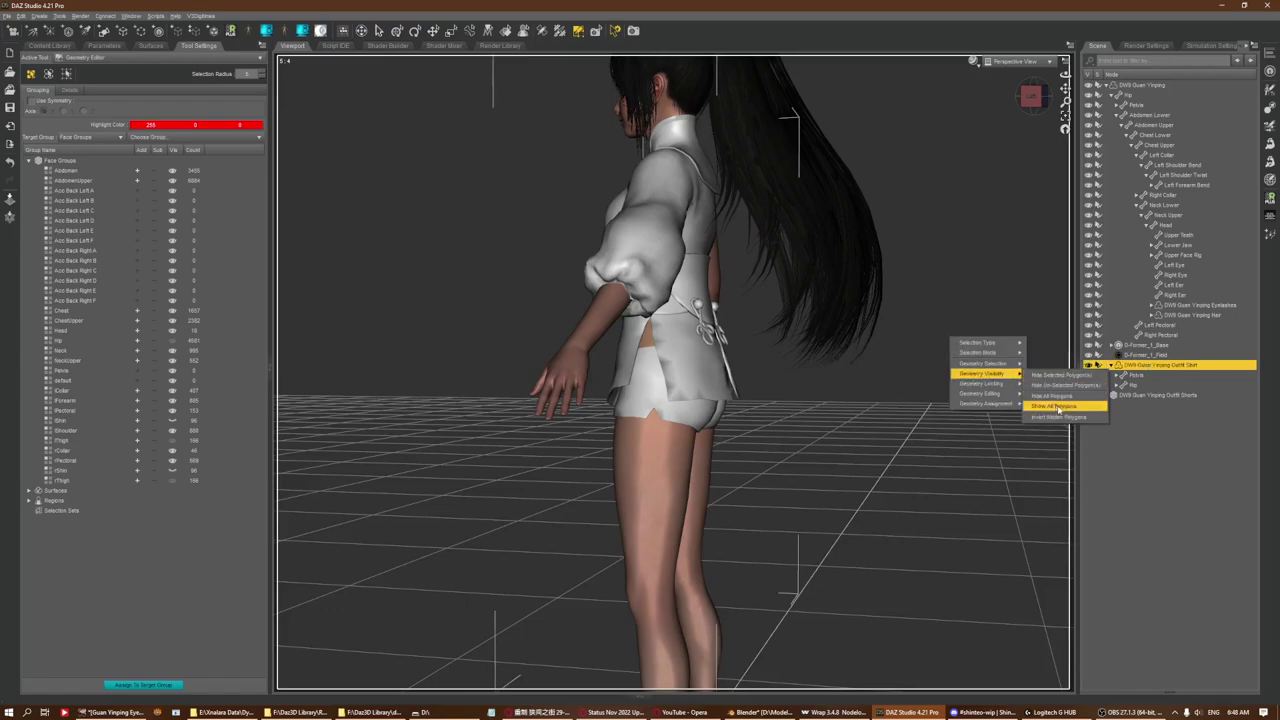
left_click(1058, 408)
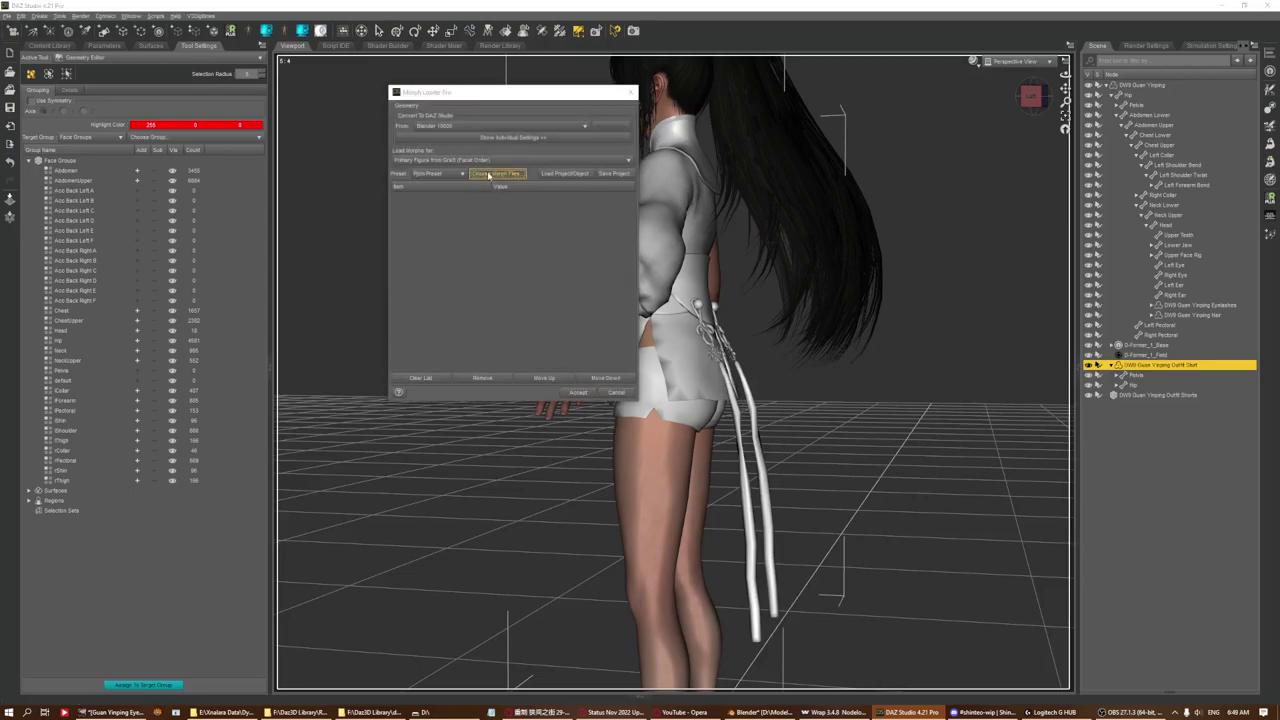
Load the DW9 Guan Yinping Outfit Shirt morph onto the shirt with Morph Loader Pro
left_click(489, 174)
double_click(800, 190)
left_click(580, 395)
left_click(613, 396)
Set the shirt's DW9 Guan Yinping Outfit Shirt morph to 100%
left_click(104, 45)
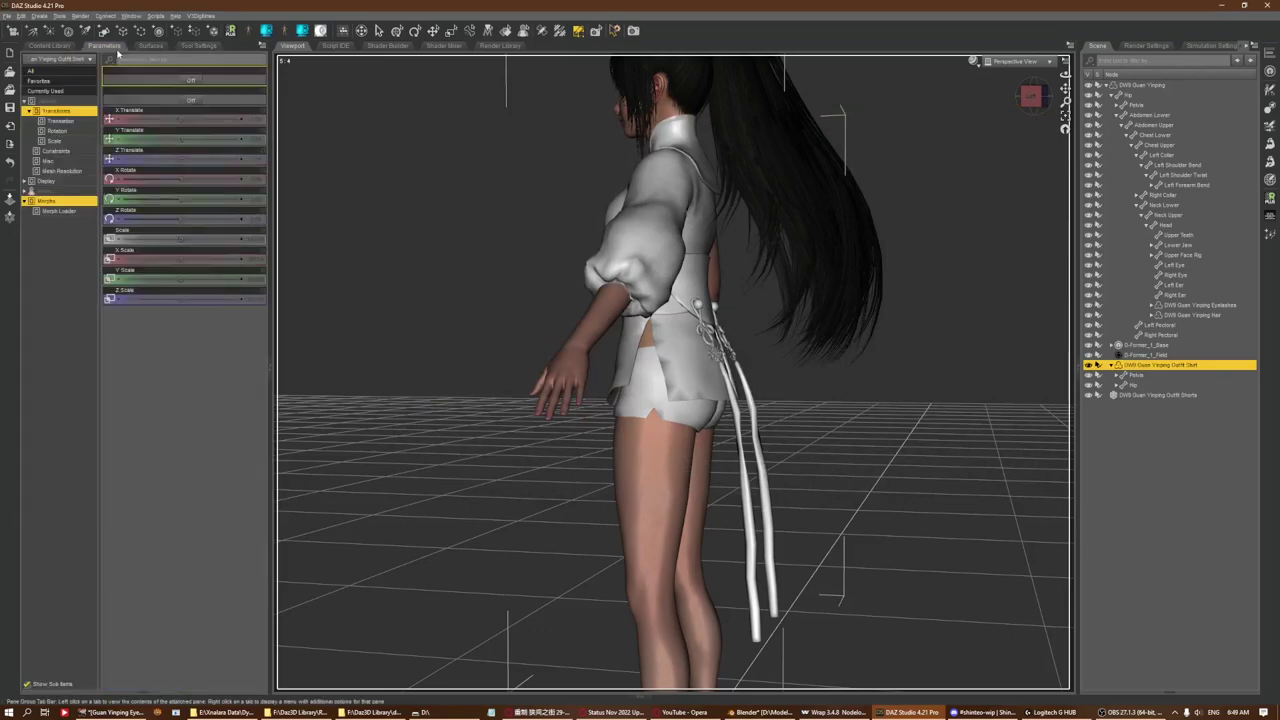
left_click_drag(206, 84, 515, 69)
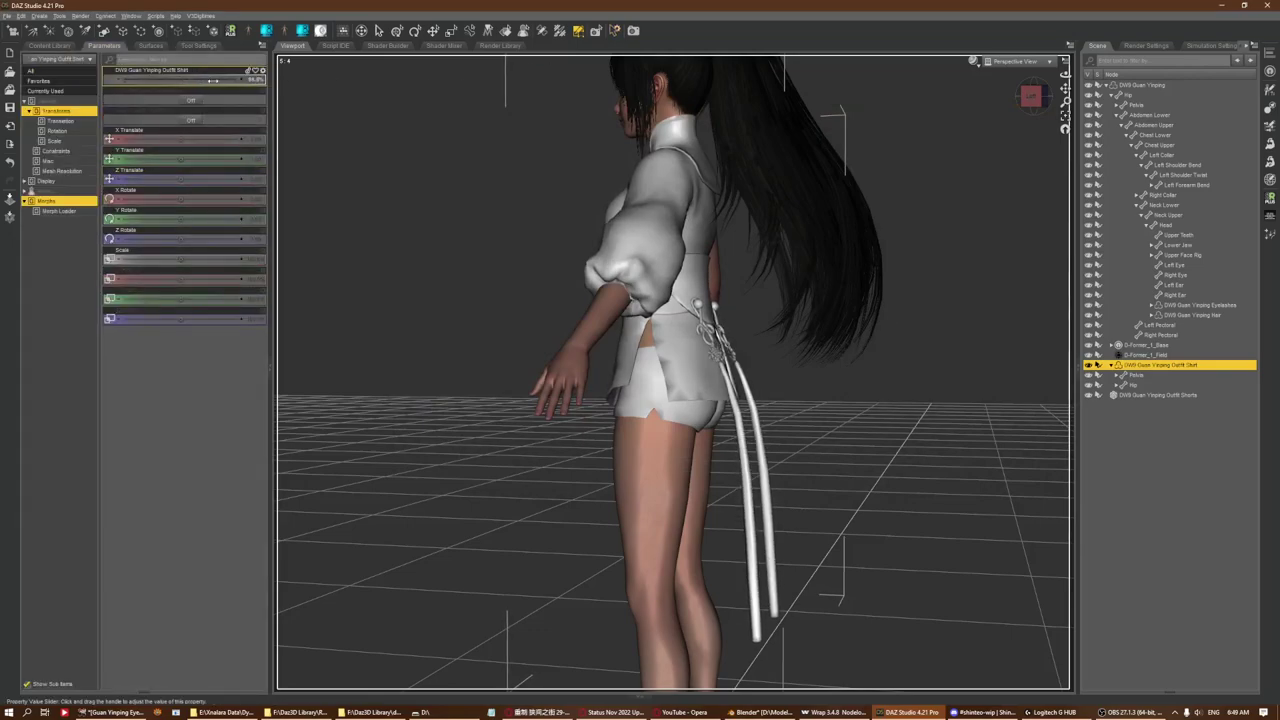
left_click(147, 76)
left_click_drag(147, 76, 236, 71)
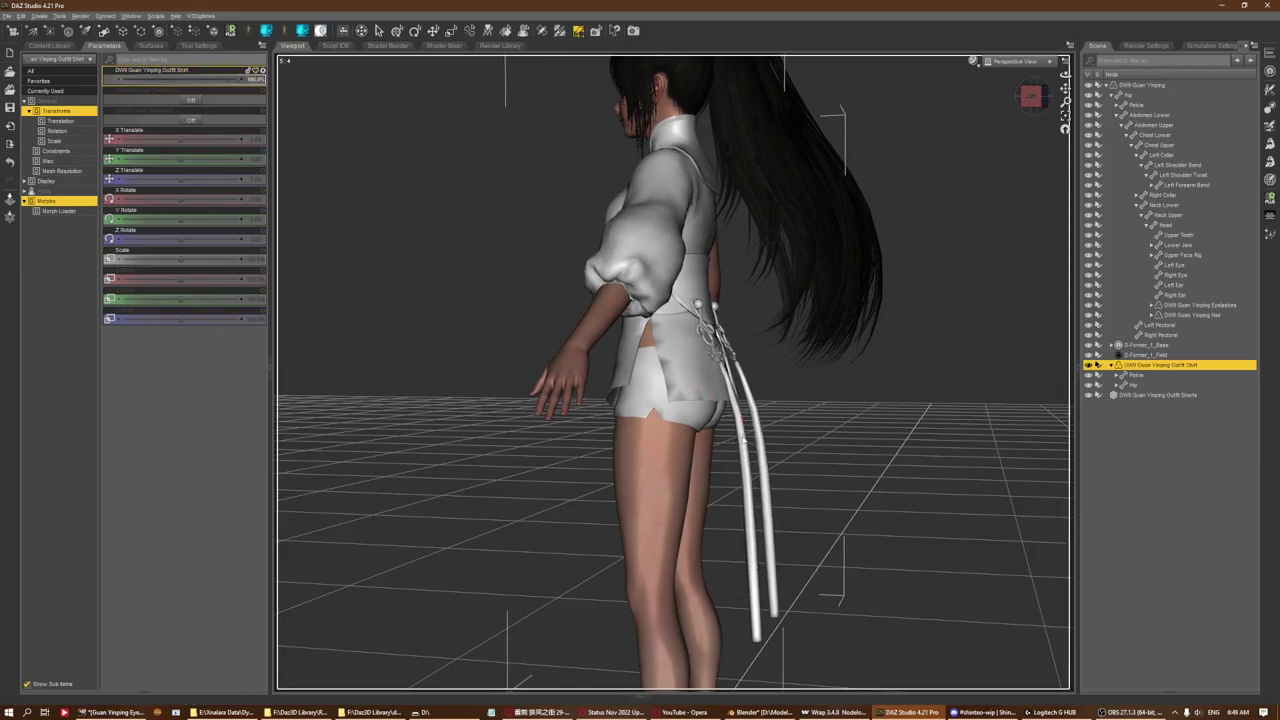
Expand the shirt's Pelvis and Hip bones and examine their child bones in the scene hierarchy
left_click(1134, 384)
left_click(1141, 375)
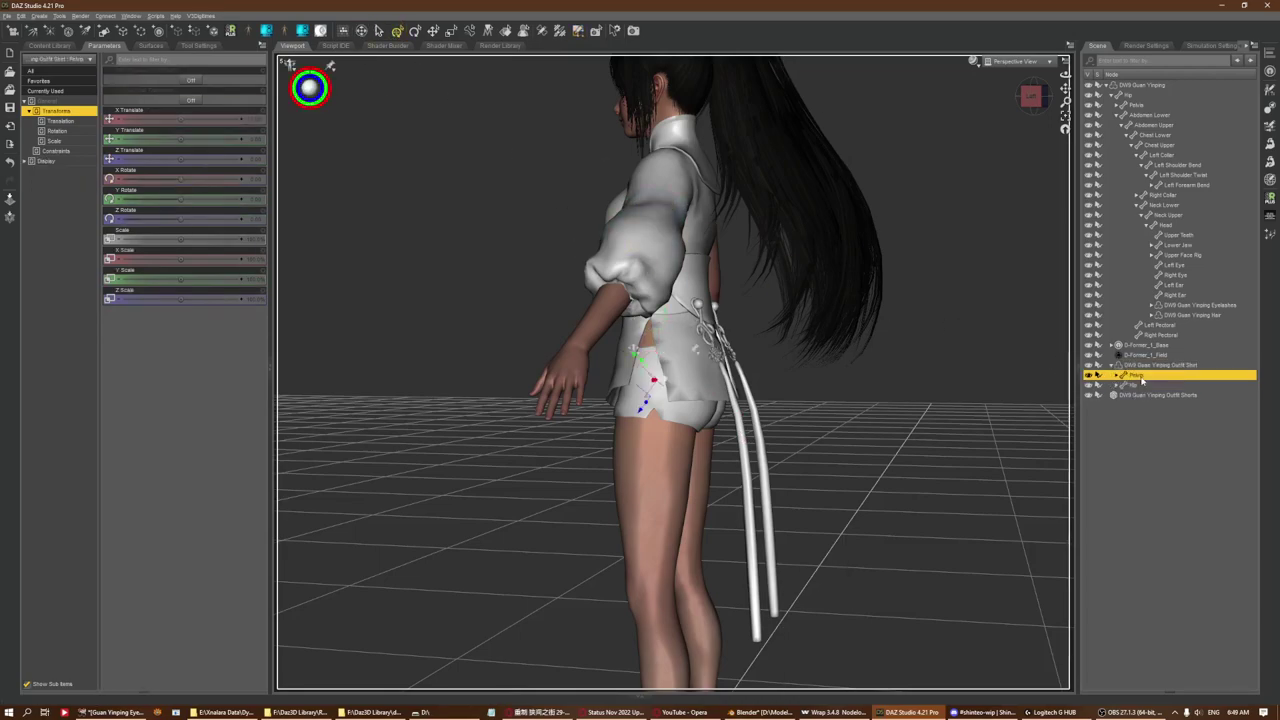
left_click(1152, 386)
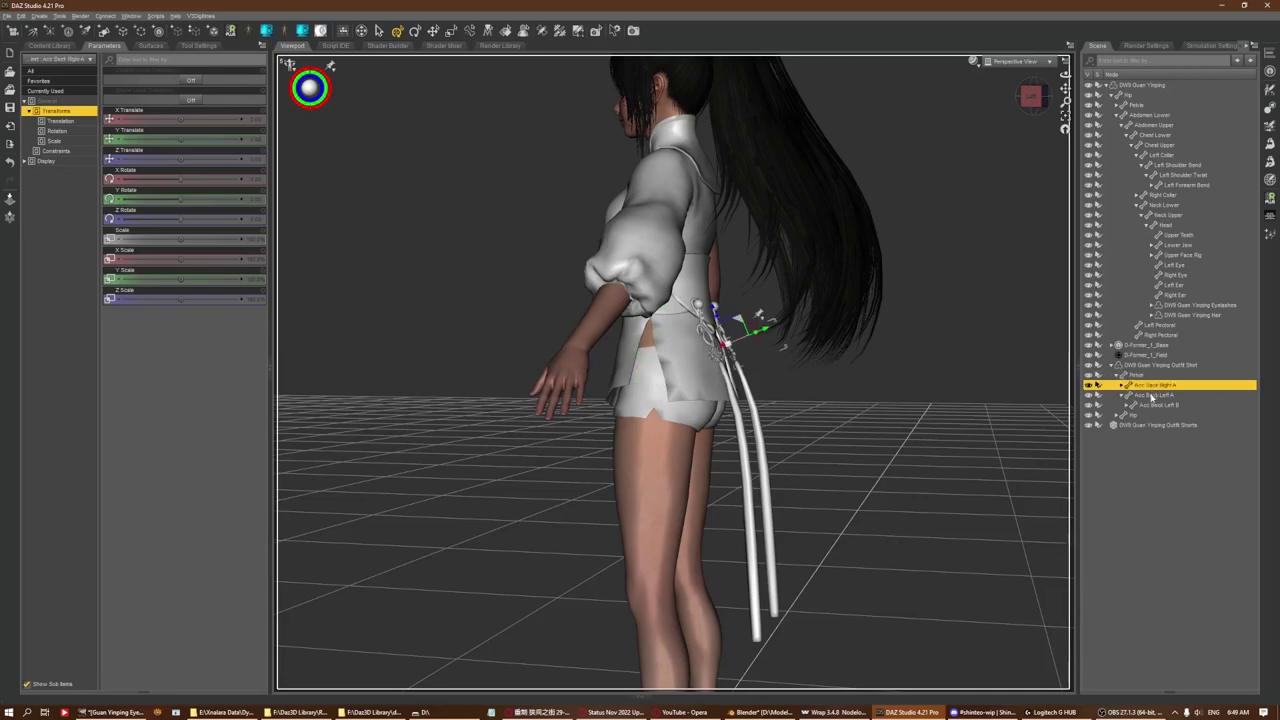
left_click(1135, 414)
left_click(1146, 425)
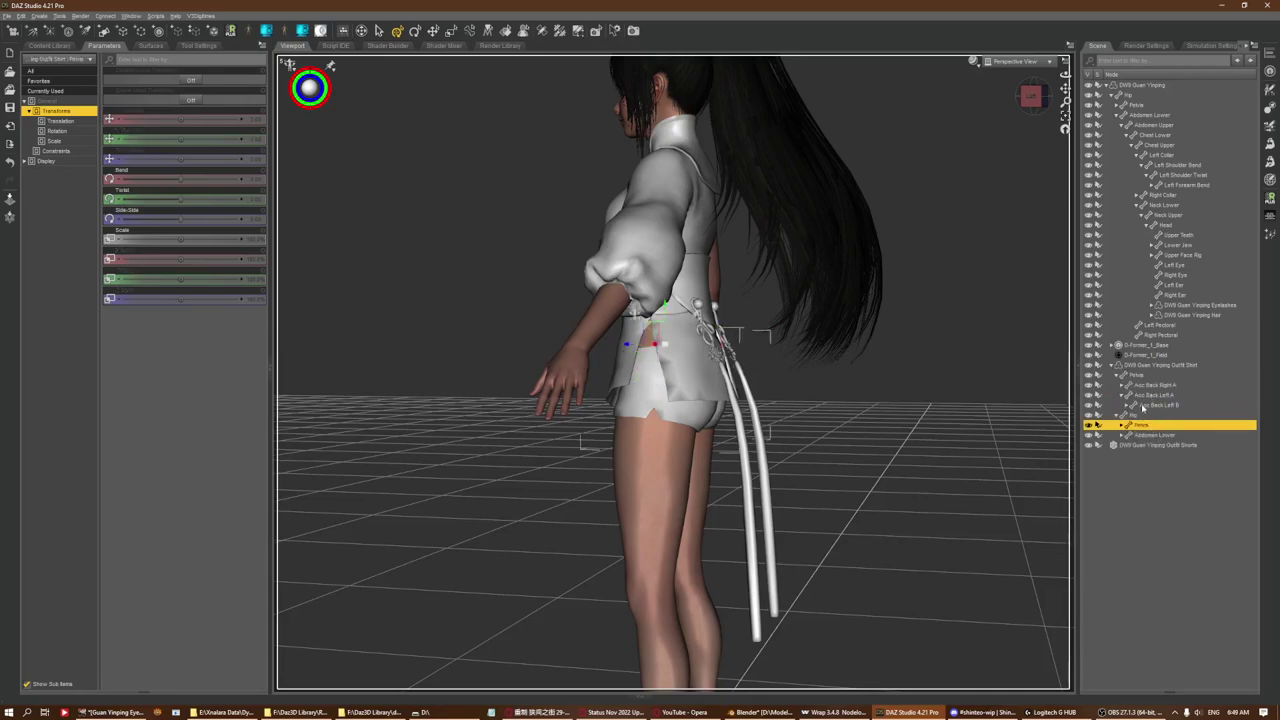
Test how the shirt follows the figure by raising the left shoulder bend, and undo the pose
left_click(1029, 102)
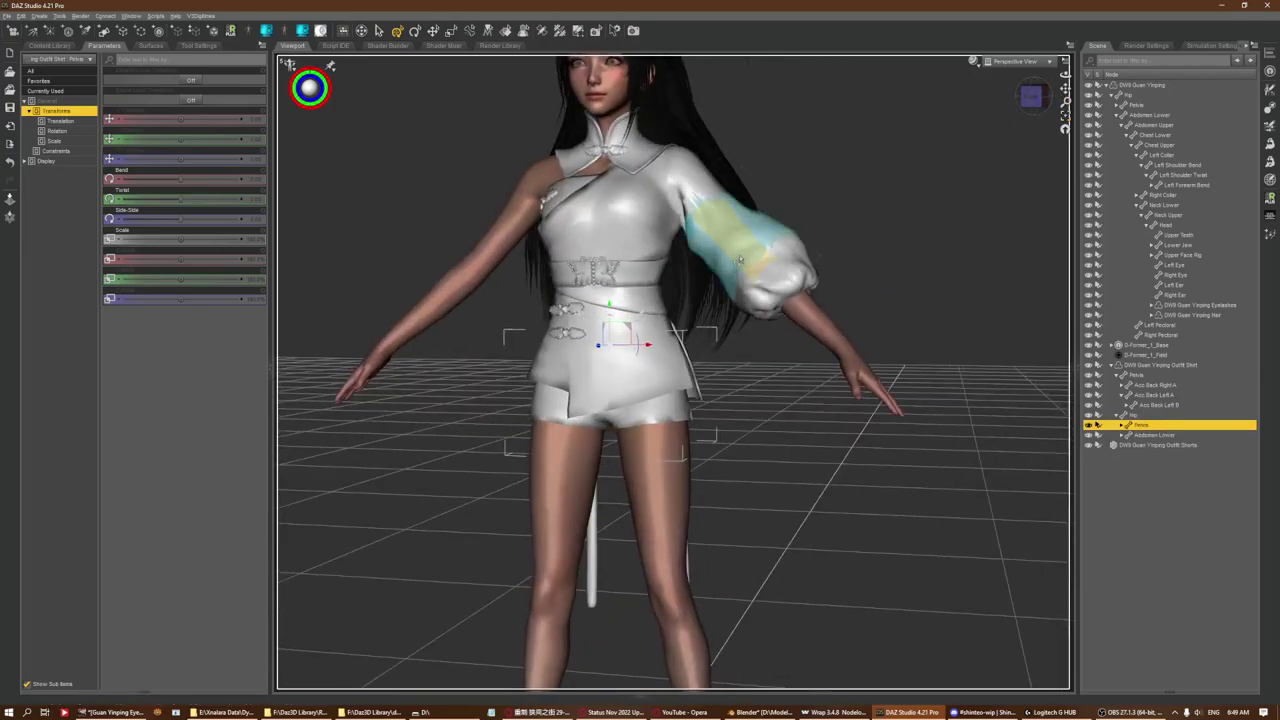
left_click(675, 186)
left_click_drag(680, 172, 740, 170)
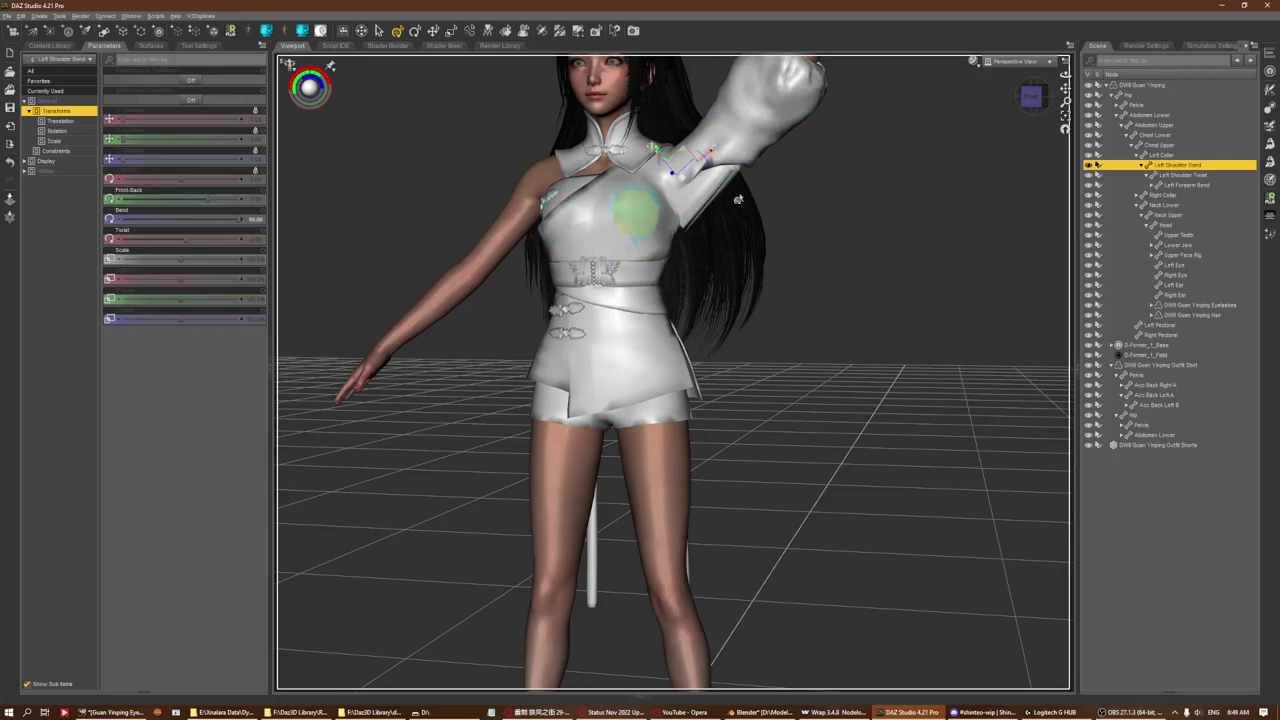
key("ctrl+z")
Test the back ribbon's rig by rotating the Acc Back Right B bone about its X axis, and undo the rotation
left_click(1031, 96)
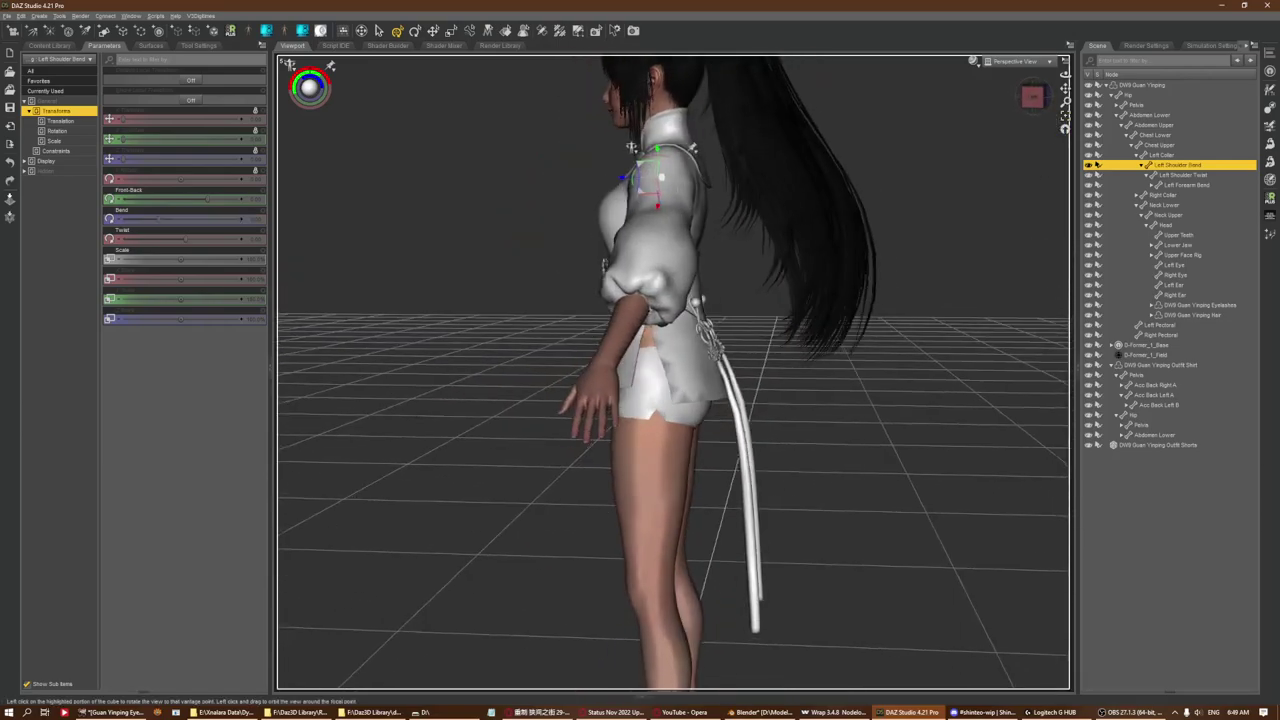
left_click(1155, 385)
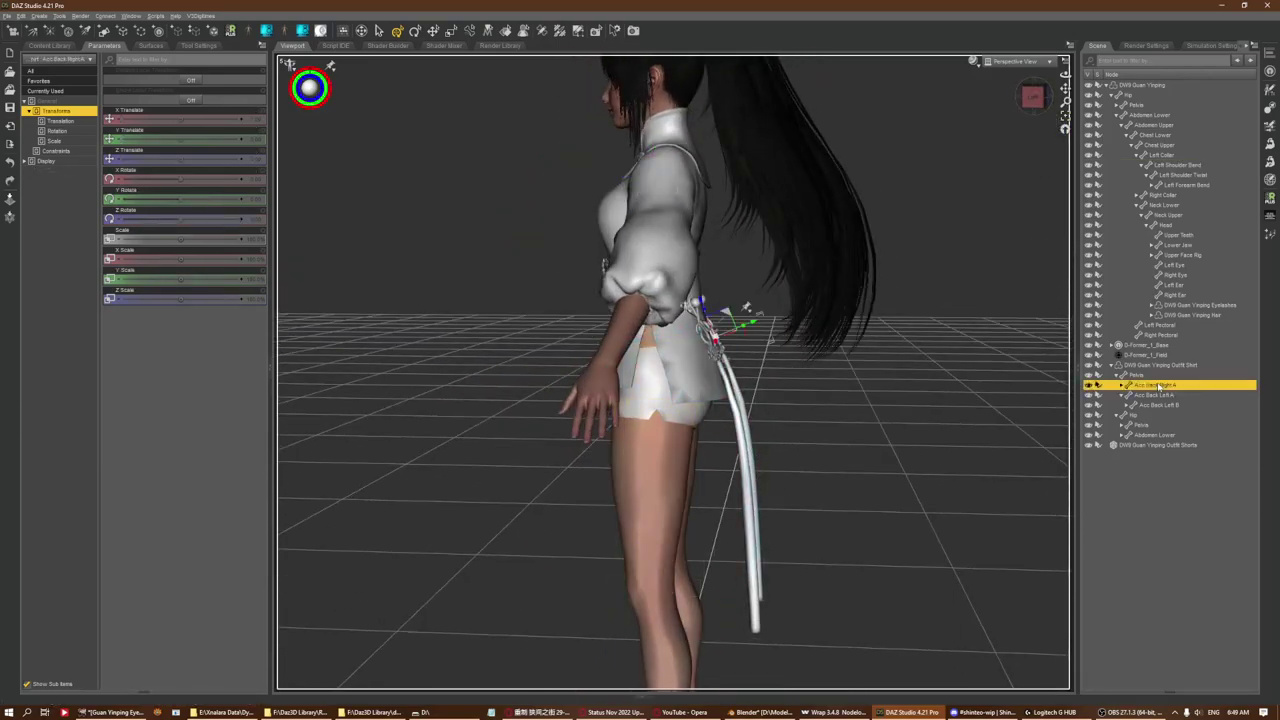
left_click(757, 375)
left_click_drag(762, 389, 788, 371)
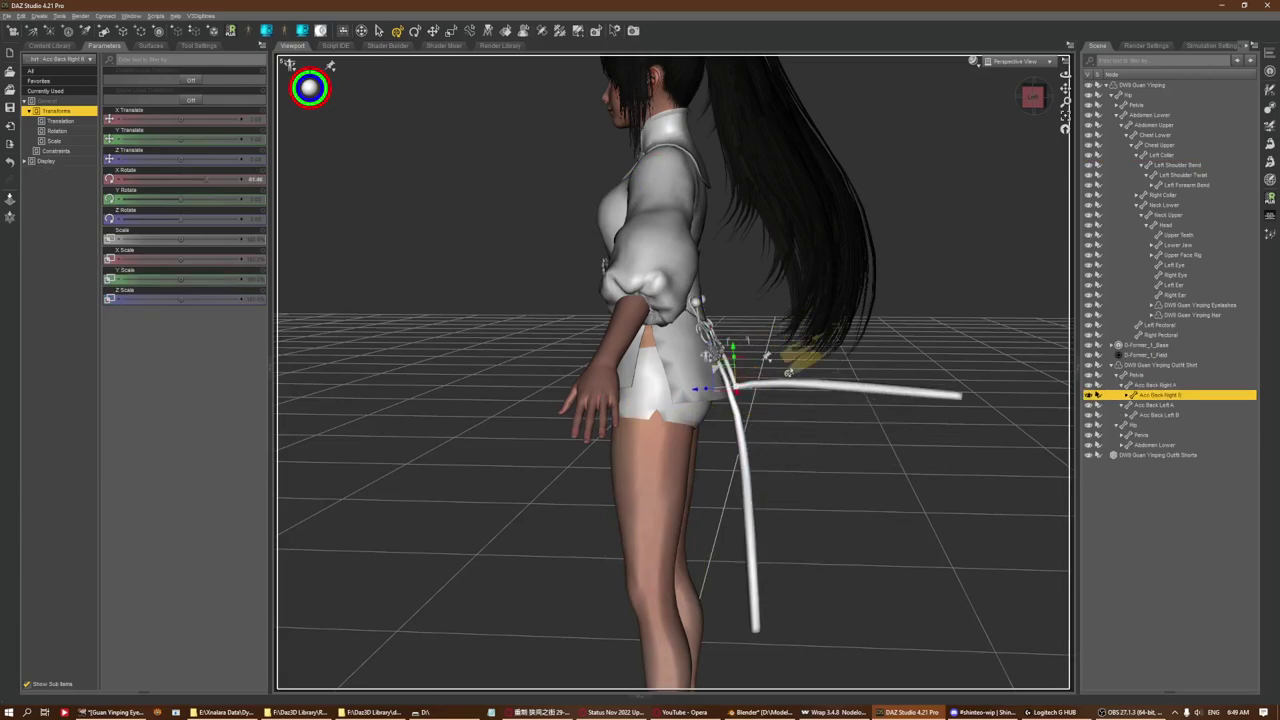
key("ctrl+z")
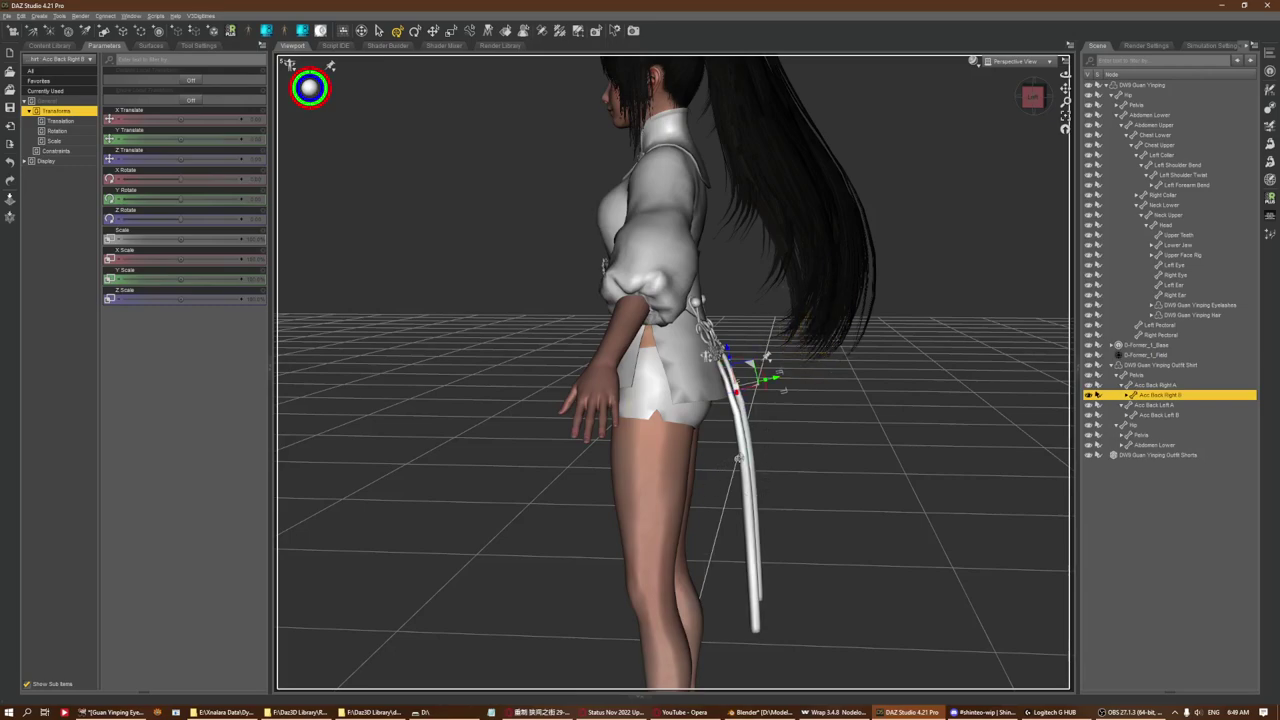
Open the DW9 Guan Yinping Outfit Shirt's face groups in the Geometry Editor and select the Acc Back Left A group
left_click(742, 452)
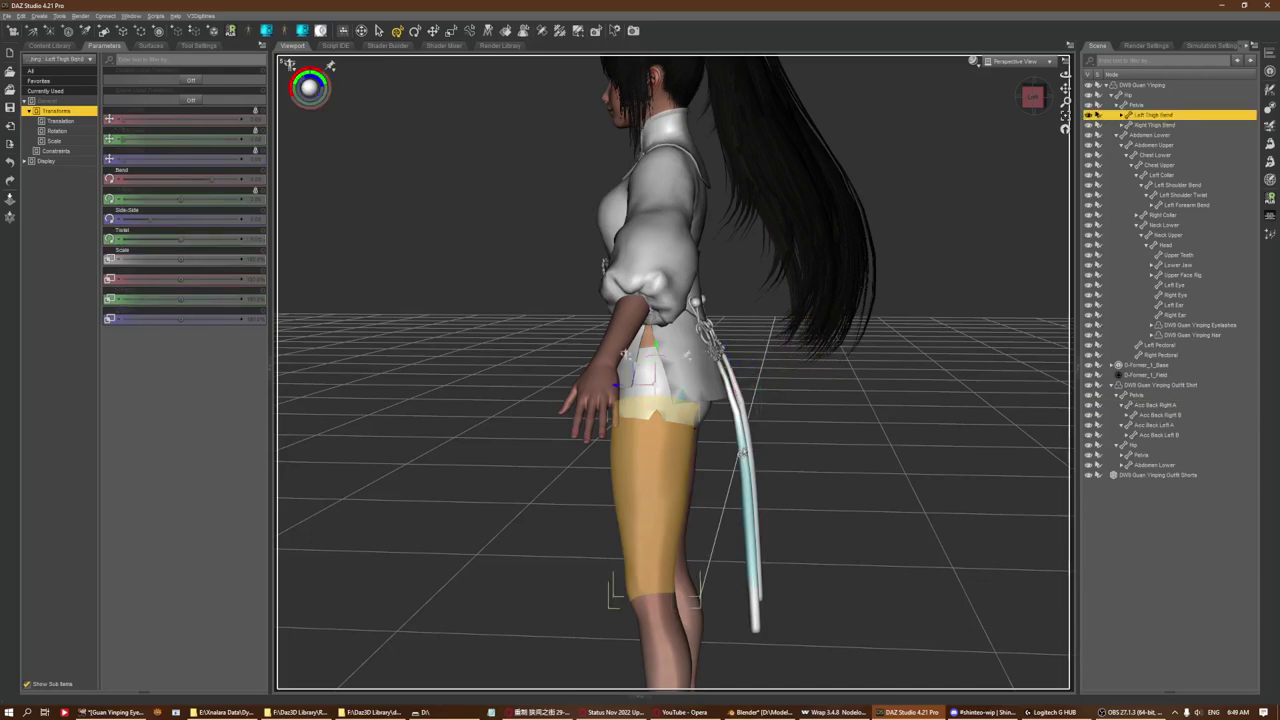
left_click(559, 31)
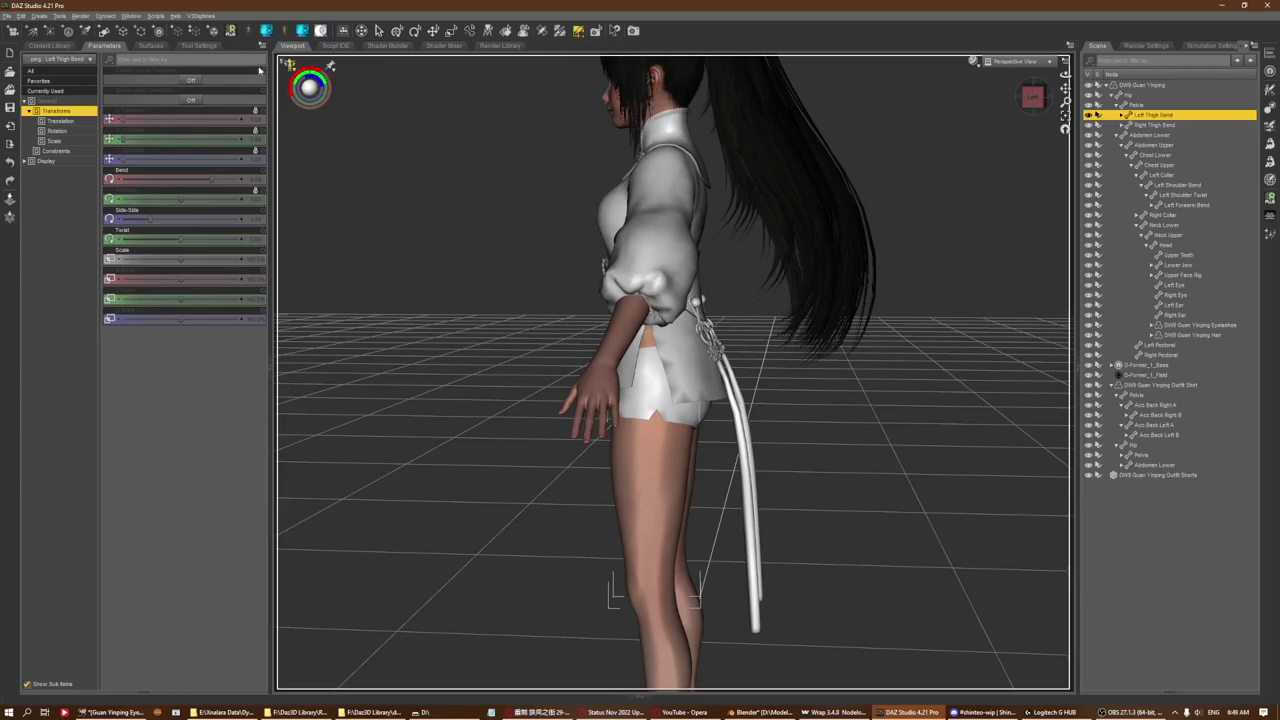
left_click(199, 46)
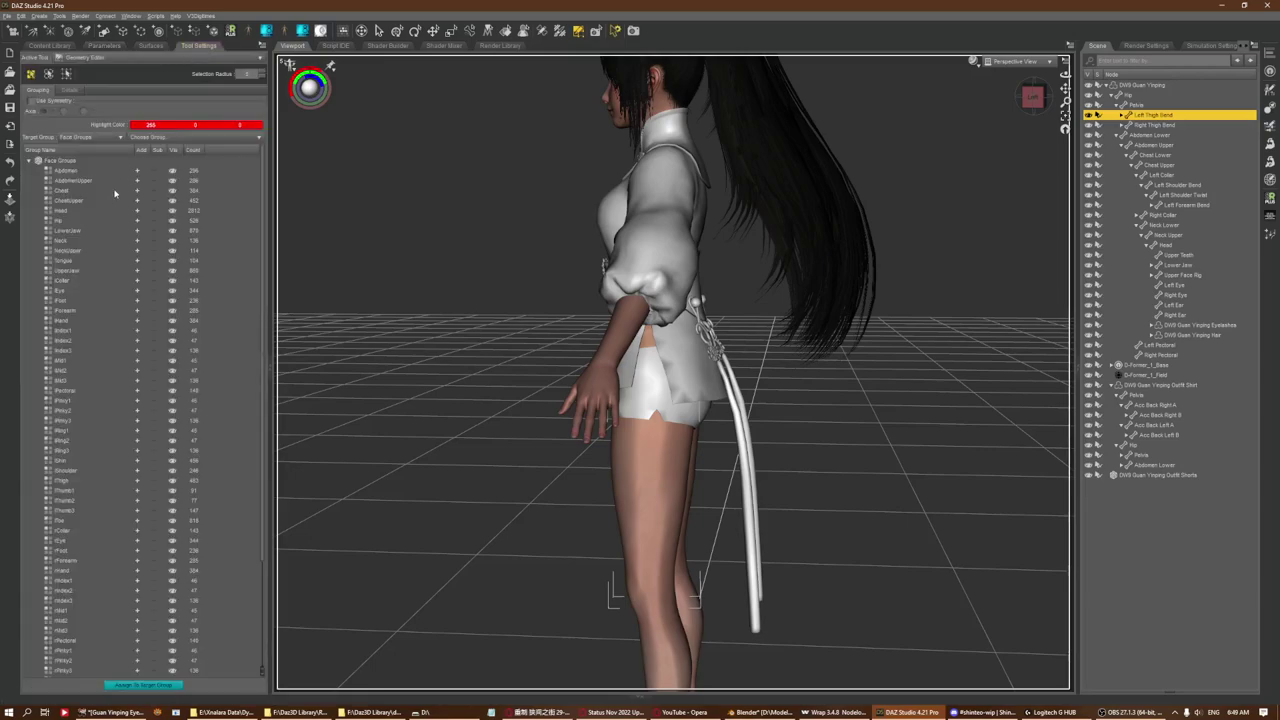
left_click_drag(134, 149, 138, 149)
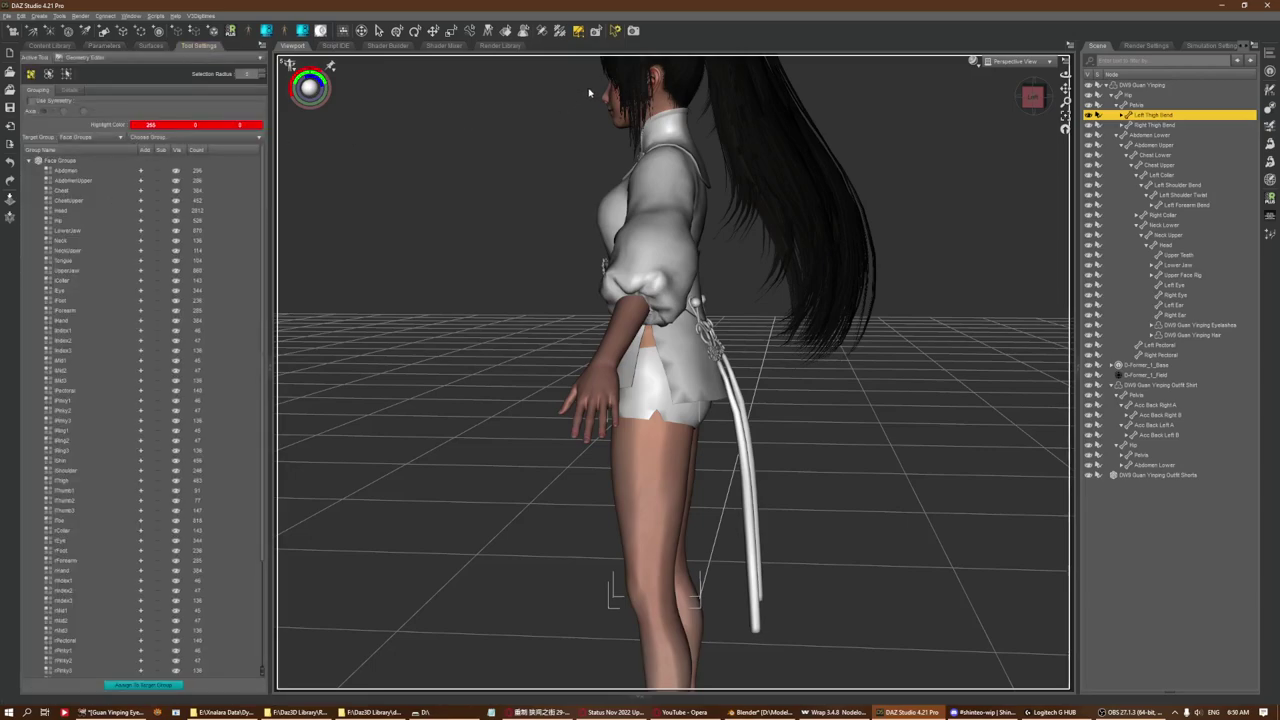
scroll(117, 499, "down", 5)
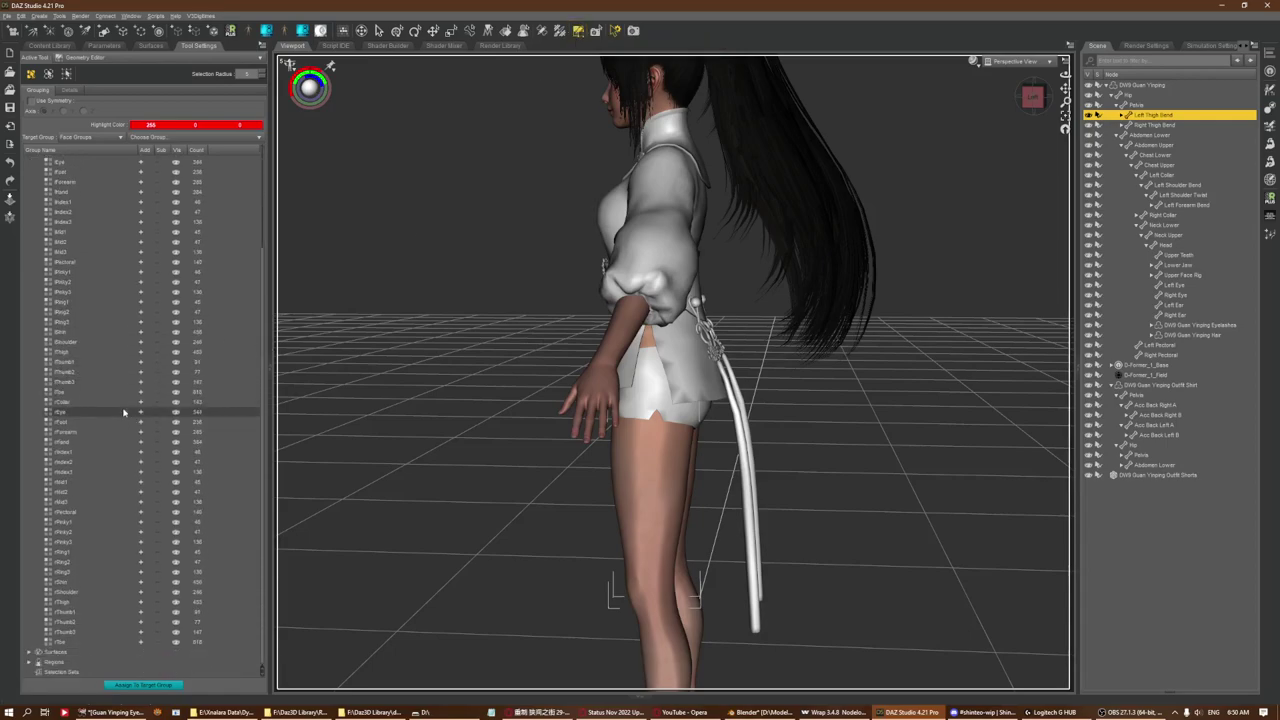
scroll(117, 499, "up", 1)
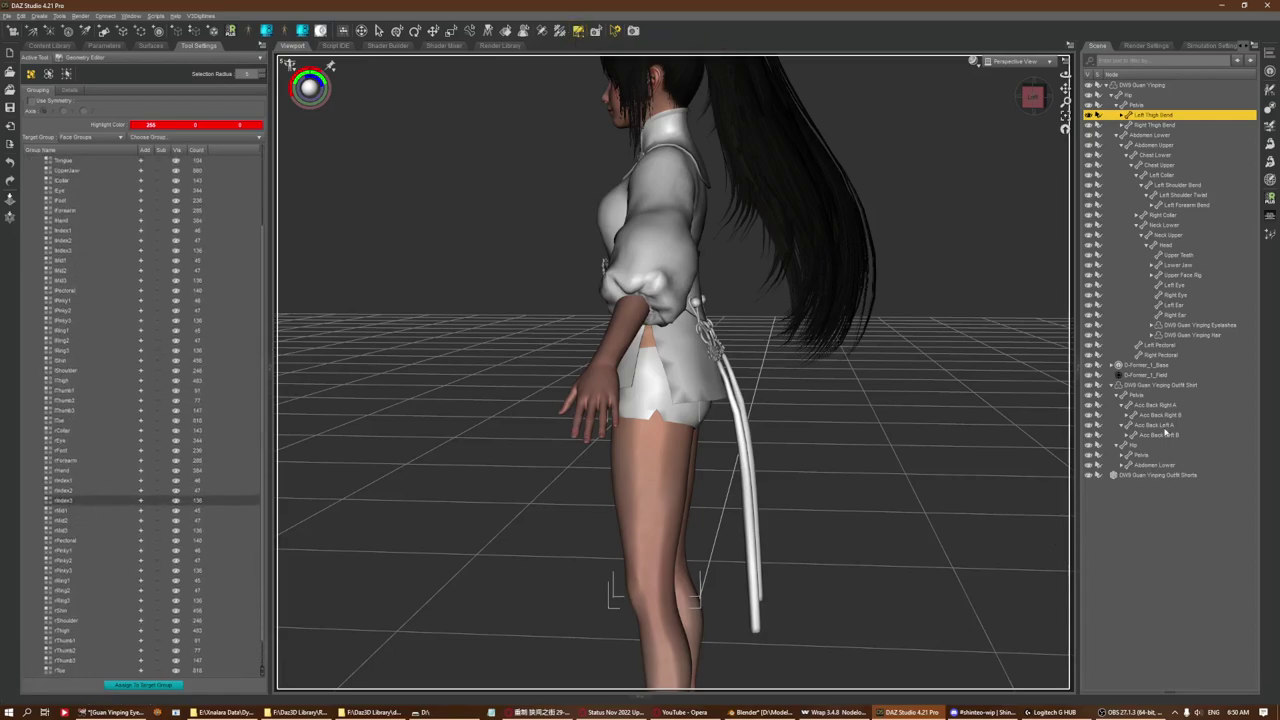
left_click(1162, 386)
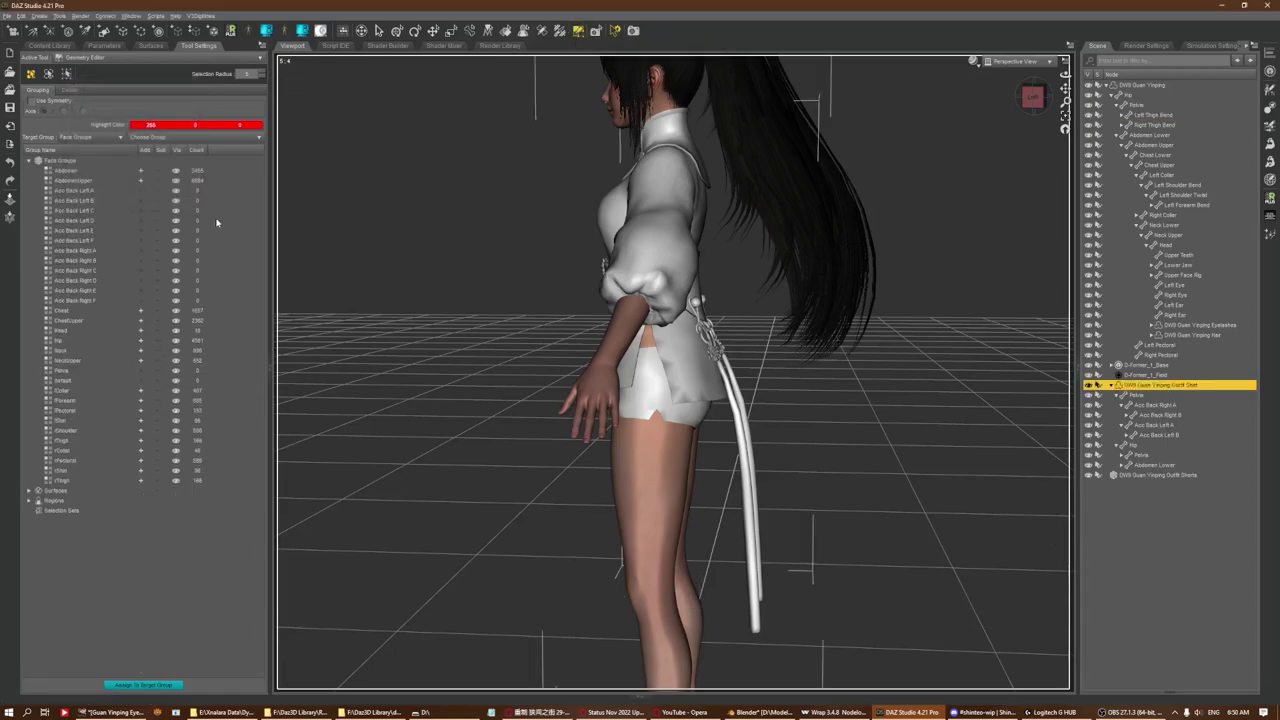
left_click(141, 192)
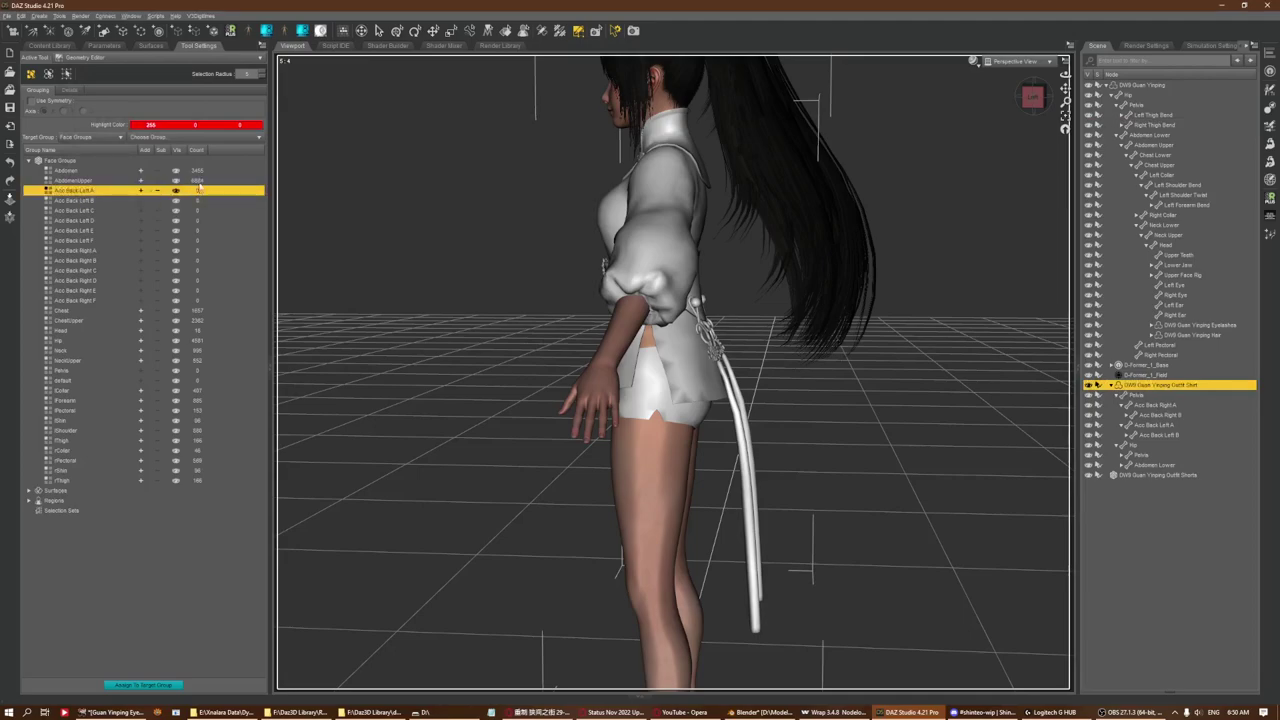
left_click(196, 138)
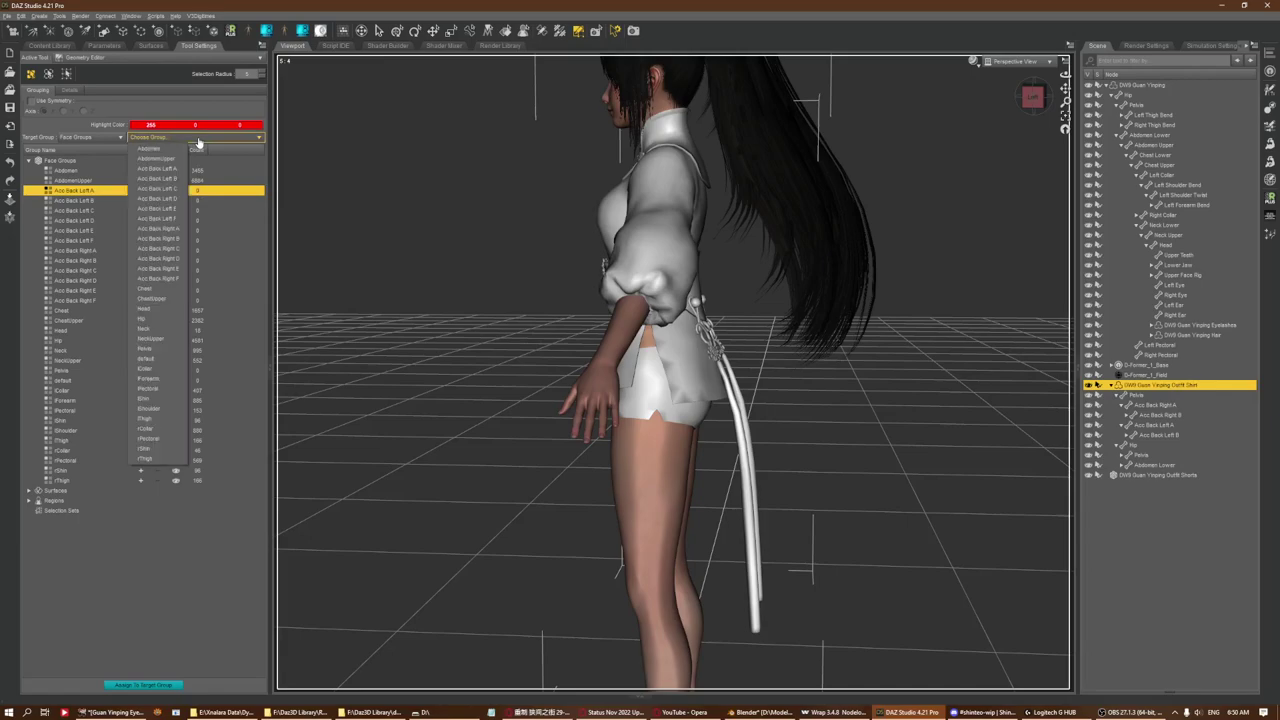
left_click(211, 200)
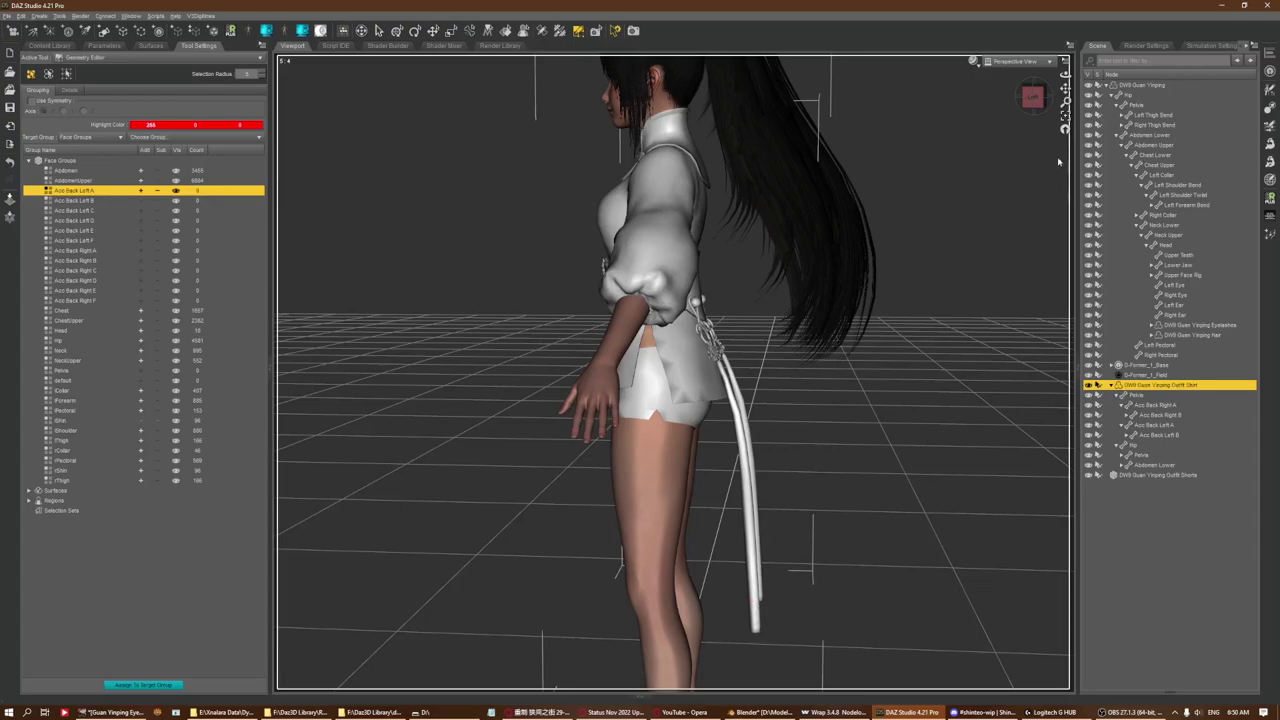
Hide the hair and select the polygons of the shirt's back ribbon on the figure's right side
left_click_drag(1033, 96, 985, 98)
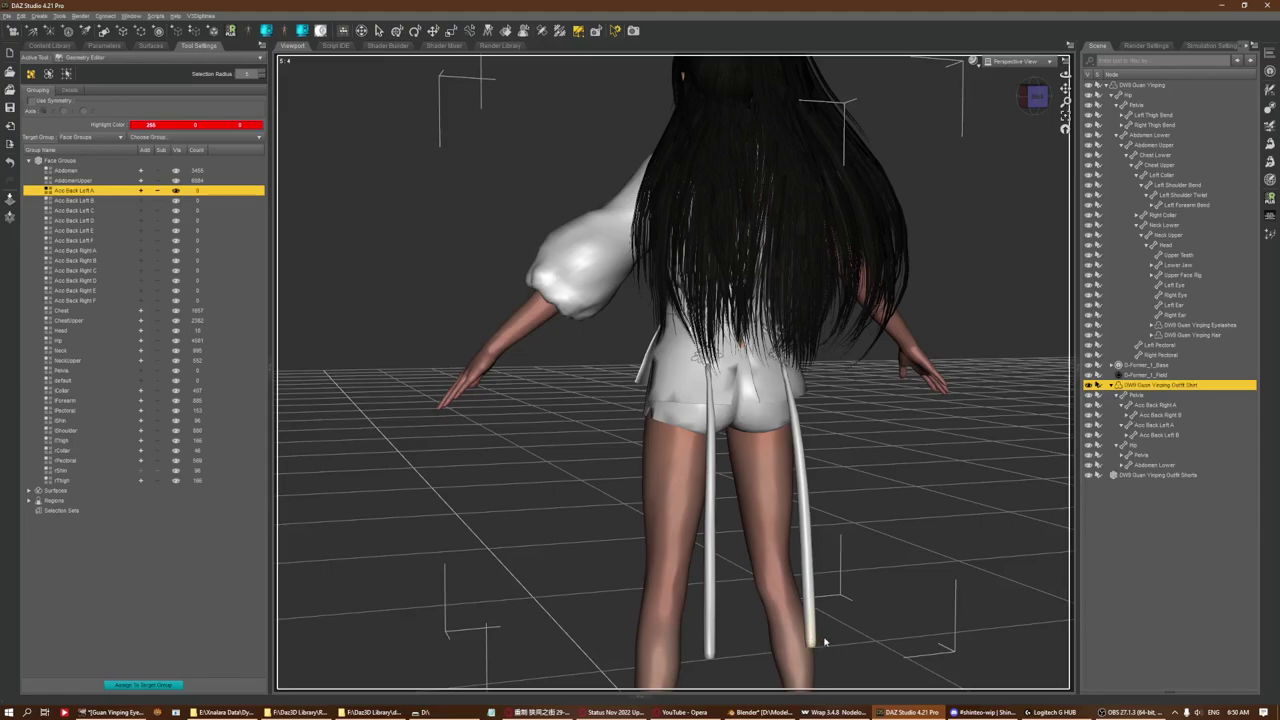
key("ctrl+shift+g")
left_click(1089, 335)
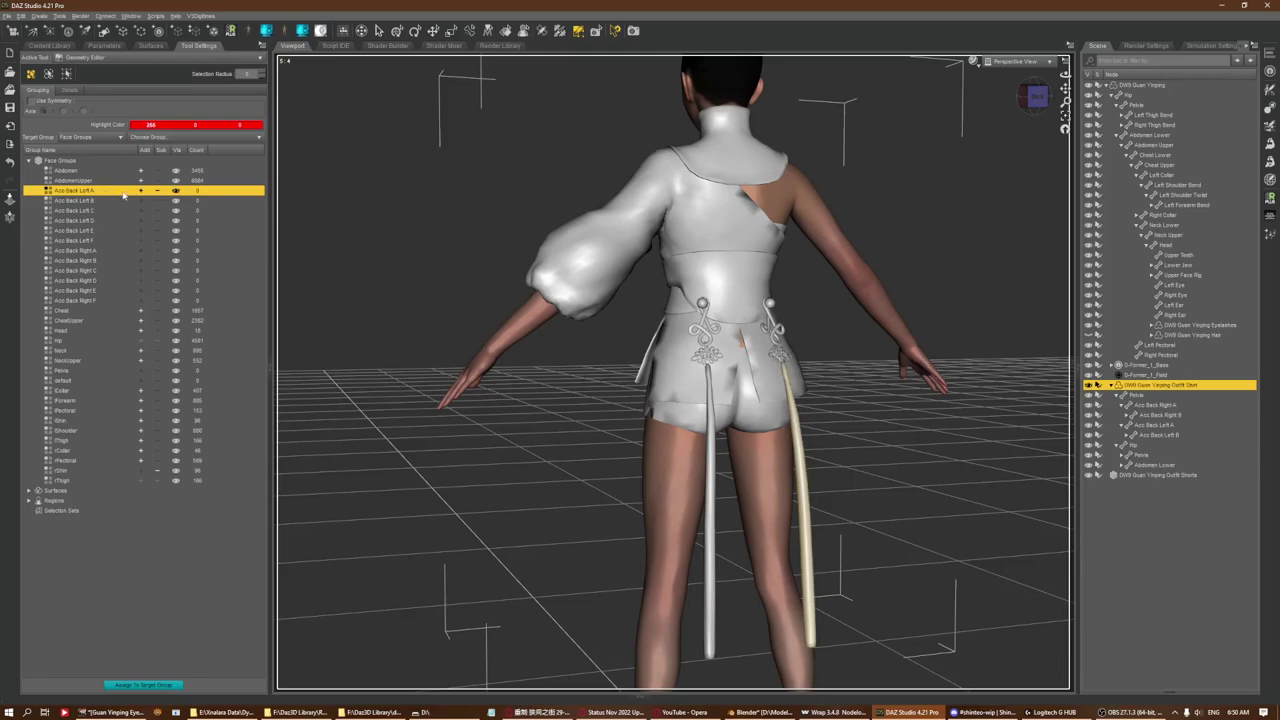
Display the General Weights map of the Acc Back Right A bone and add the knot ornament above the ribbon to the polygon selection
left_click(559, 30)
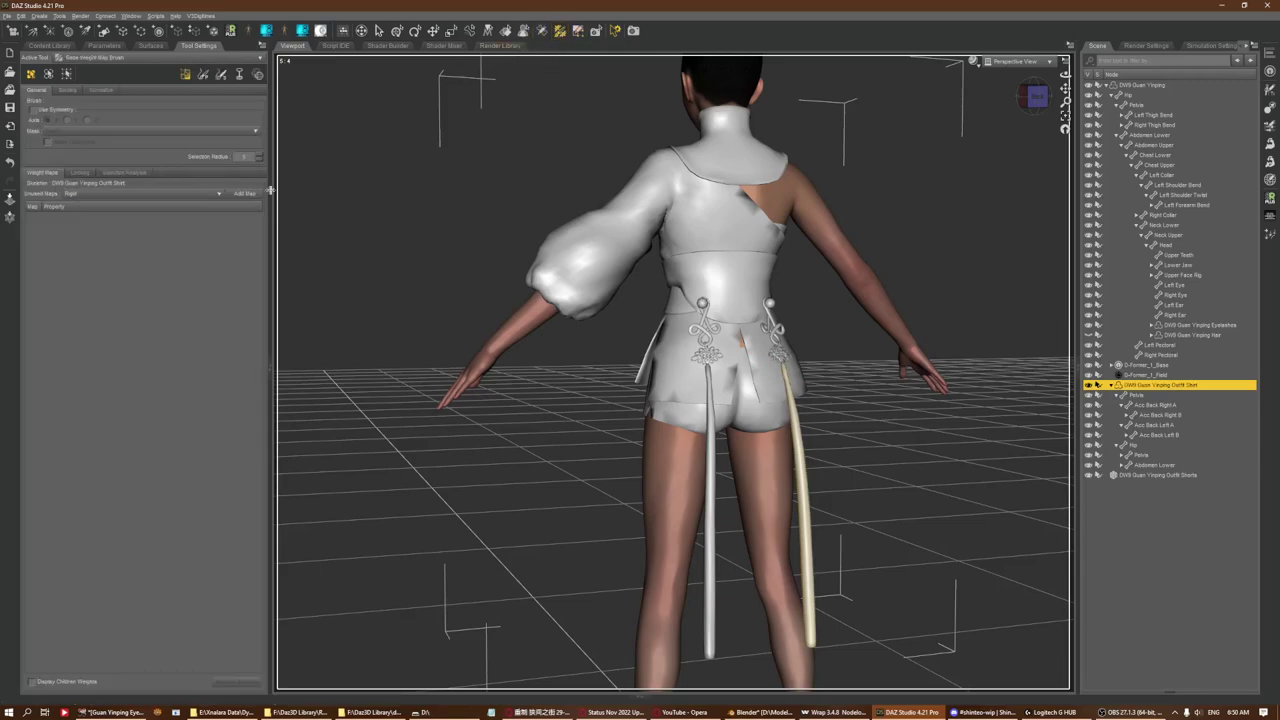
left_click(1155, 405)
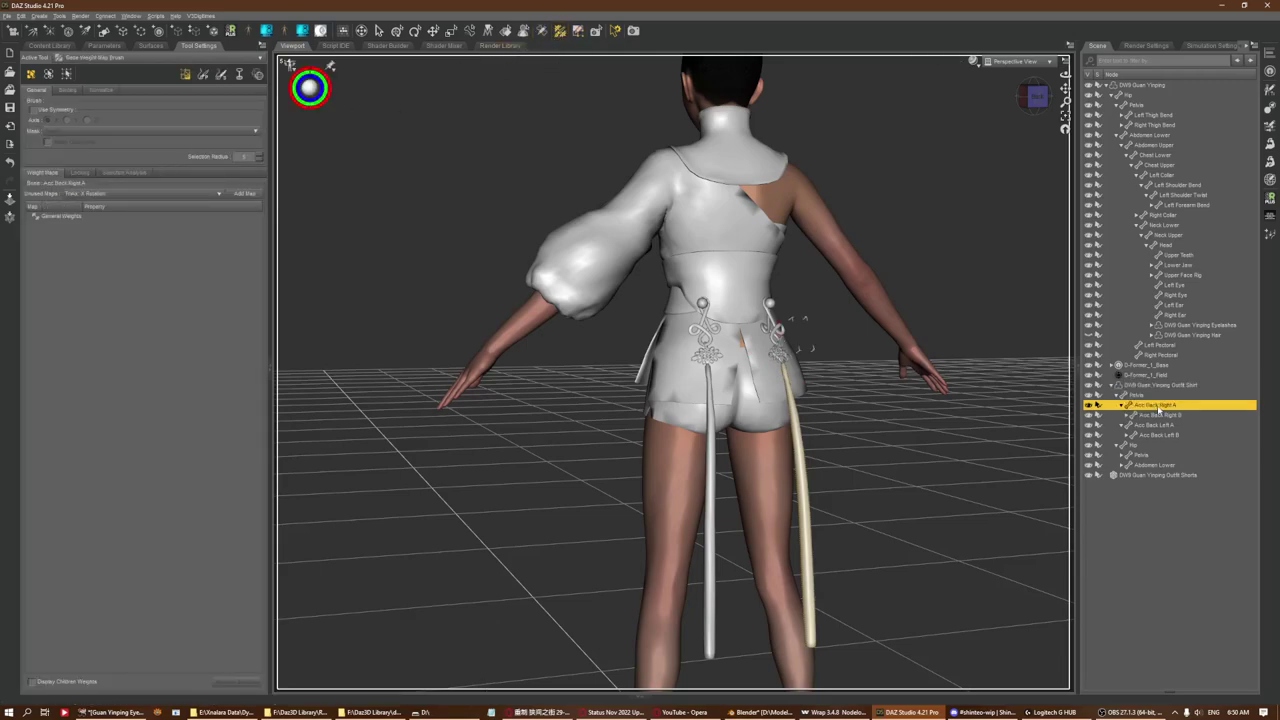
left_click(66, 217)
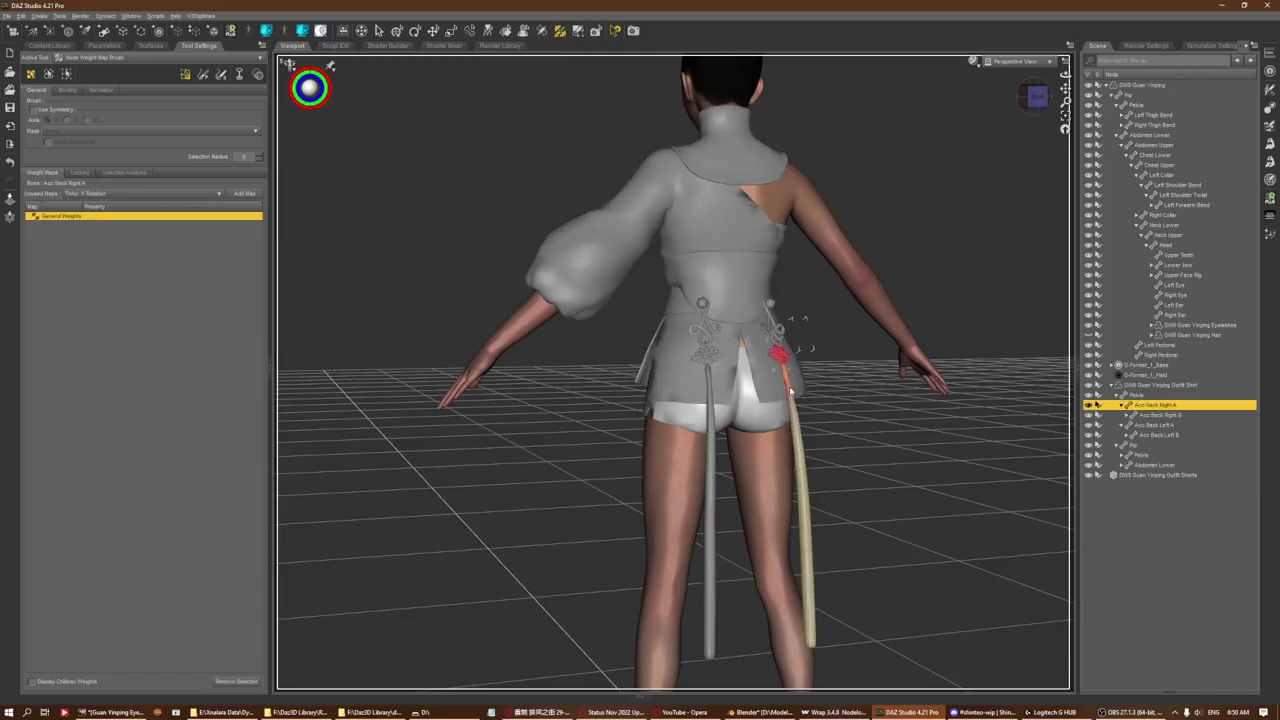
key("ctrl+f")
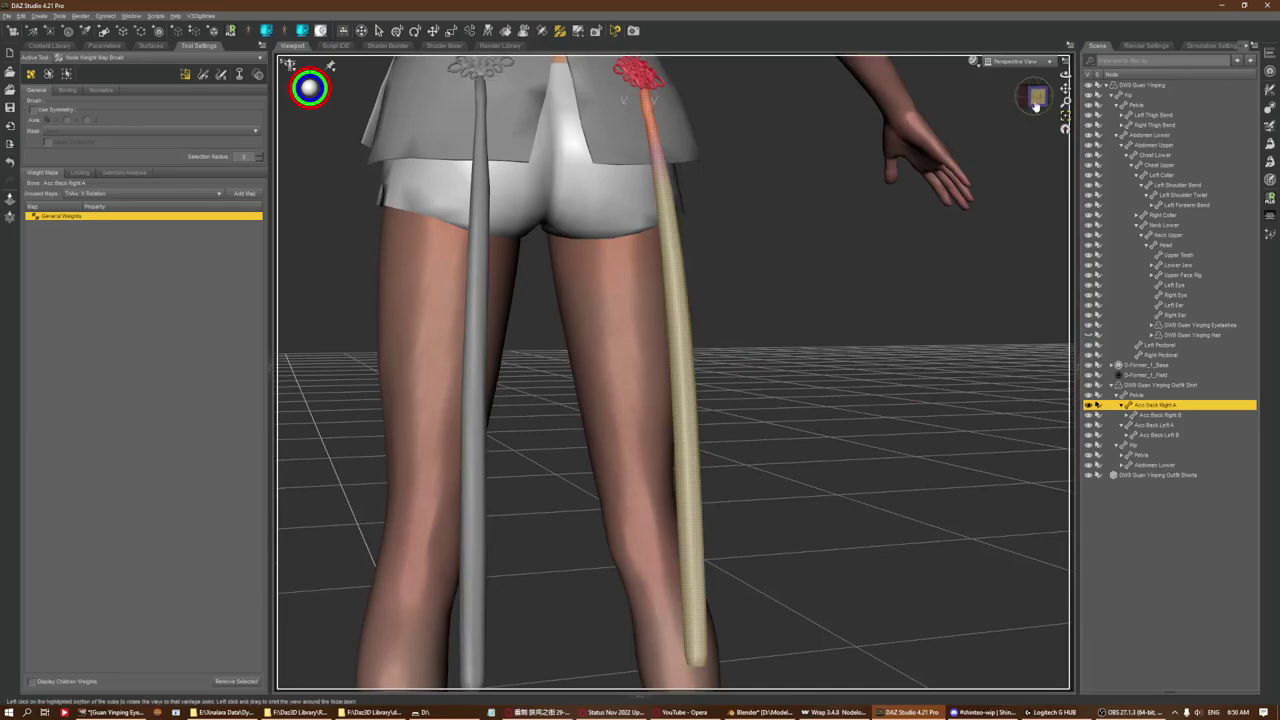
left_click_drag(787, 85, 787, 325)
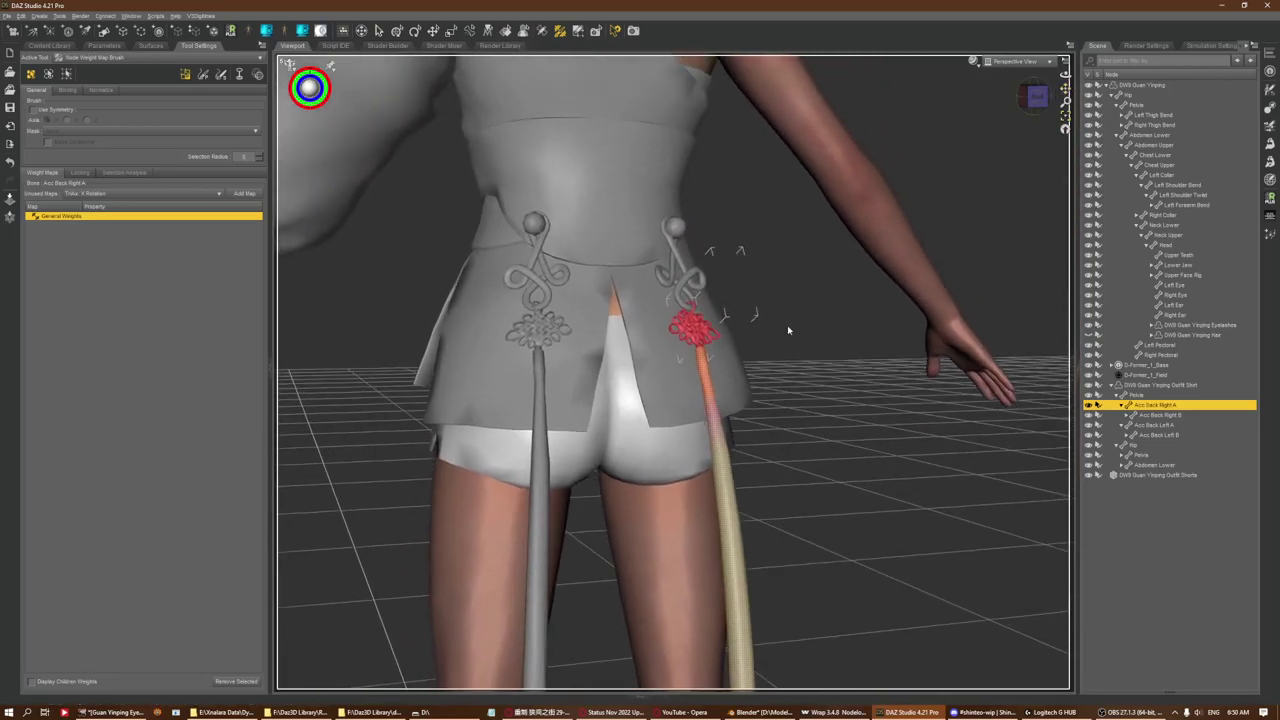
left_click(692, 340)
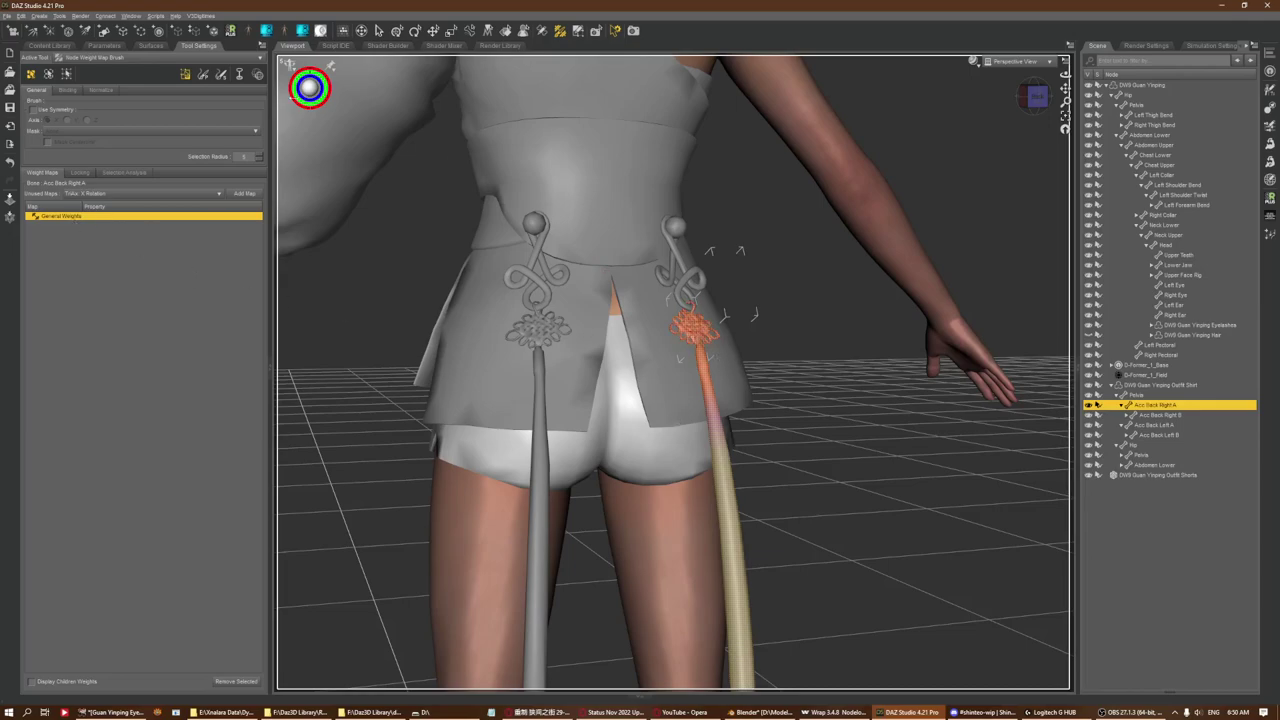
Assign the selected ribbon and knot polygons to the Acc Back Left A face group in the Geometry Editor
left_click(577, 31)
left_click(77, 192)
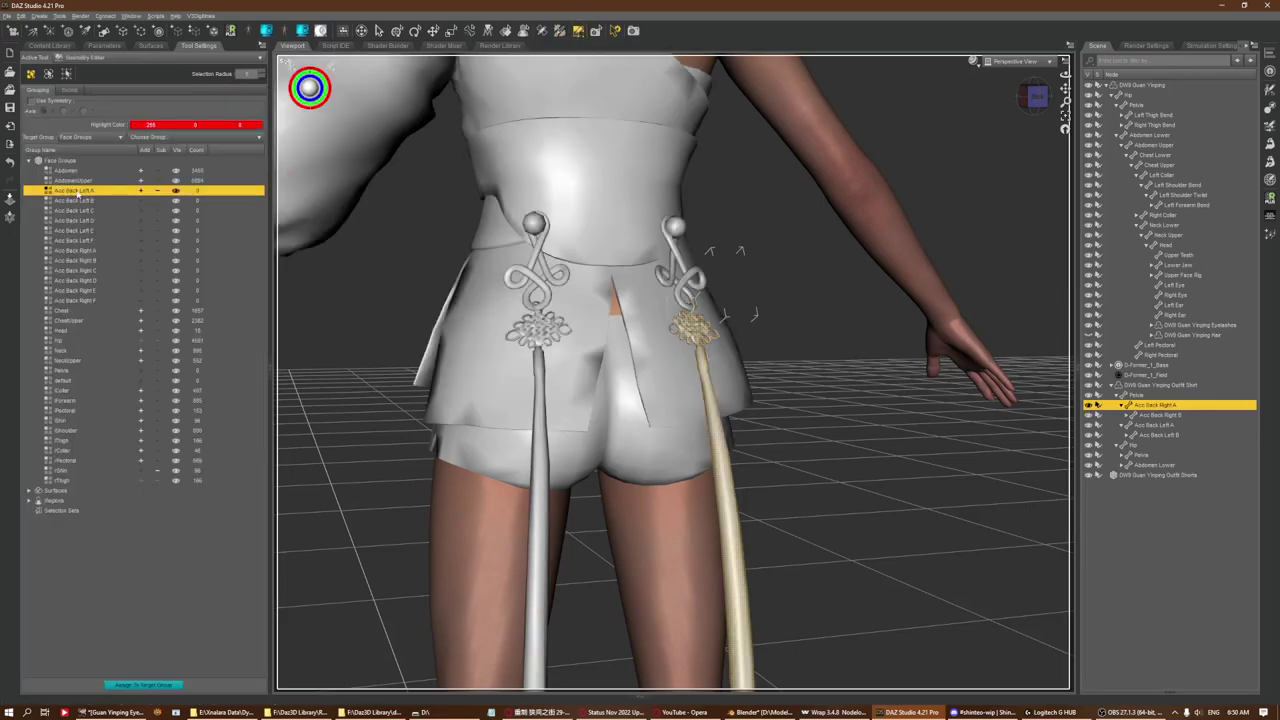
left_click(100, 195)
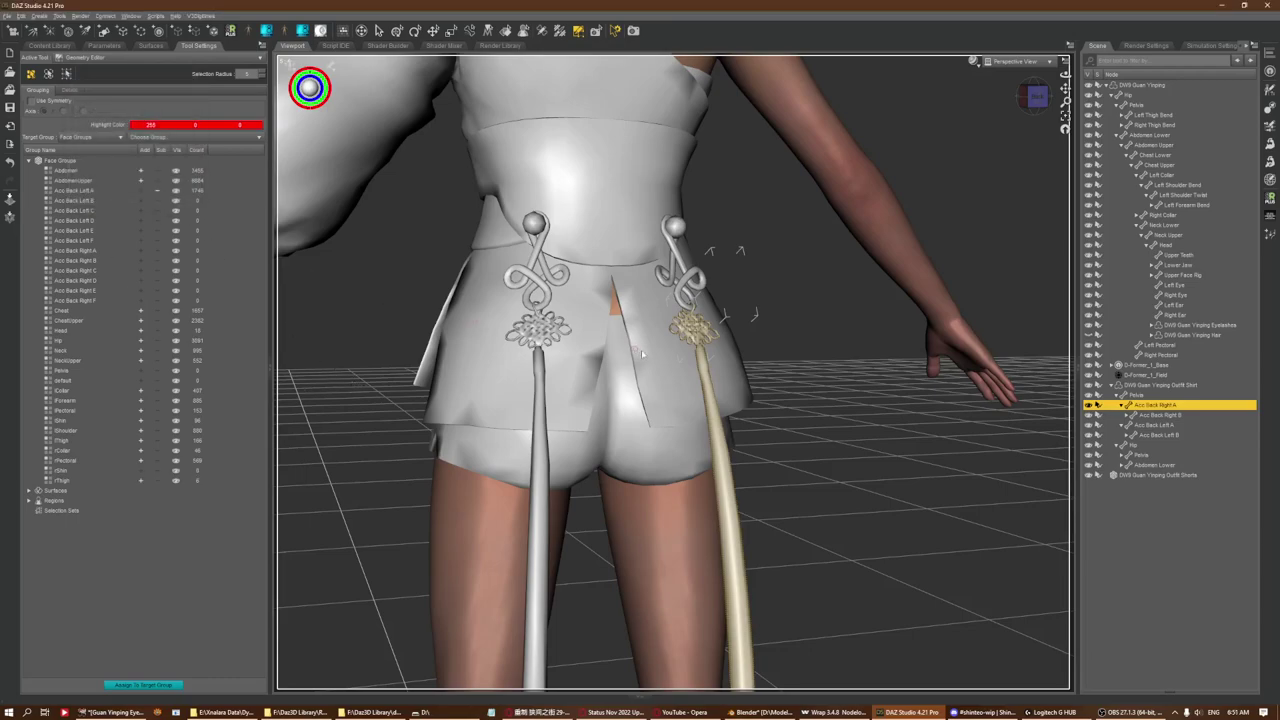
Limit the polygon selection to the ribbon's lower part, checking it against the Acc Back Right B bone's weight map
left_click(1144, 417)
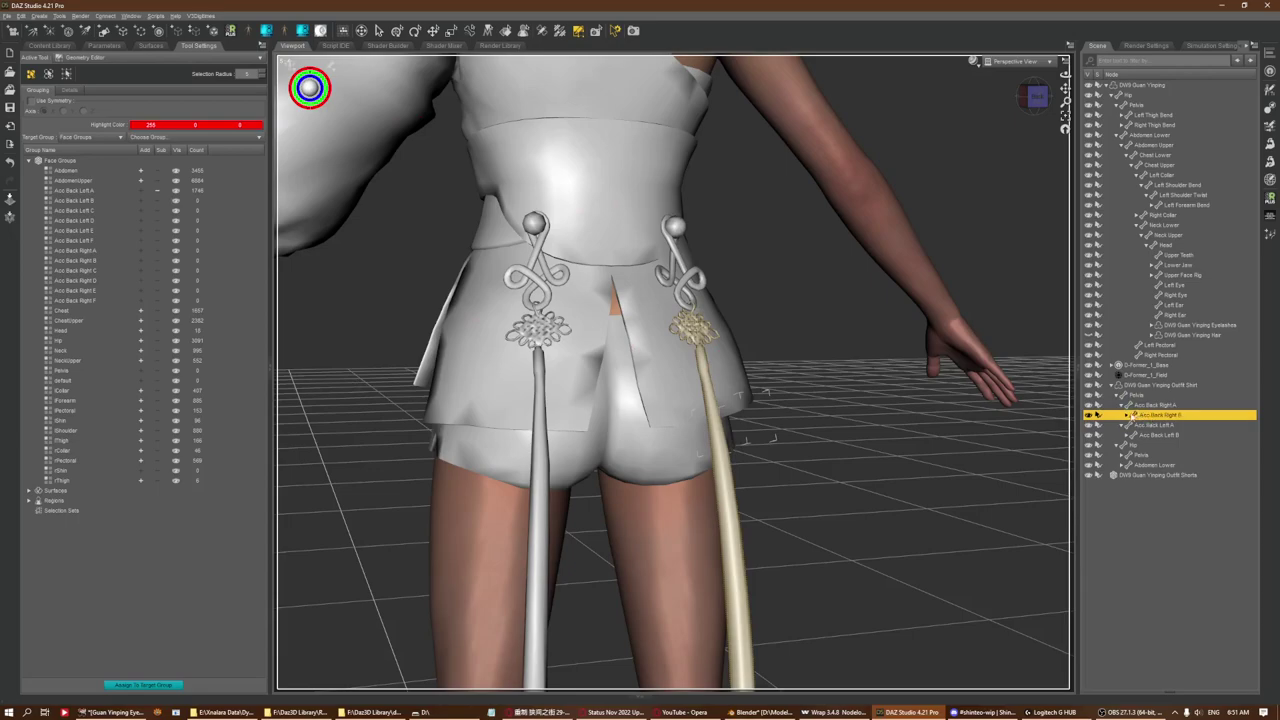
left_click(1127, 416)
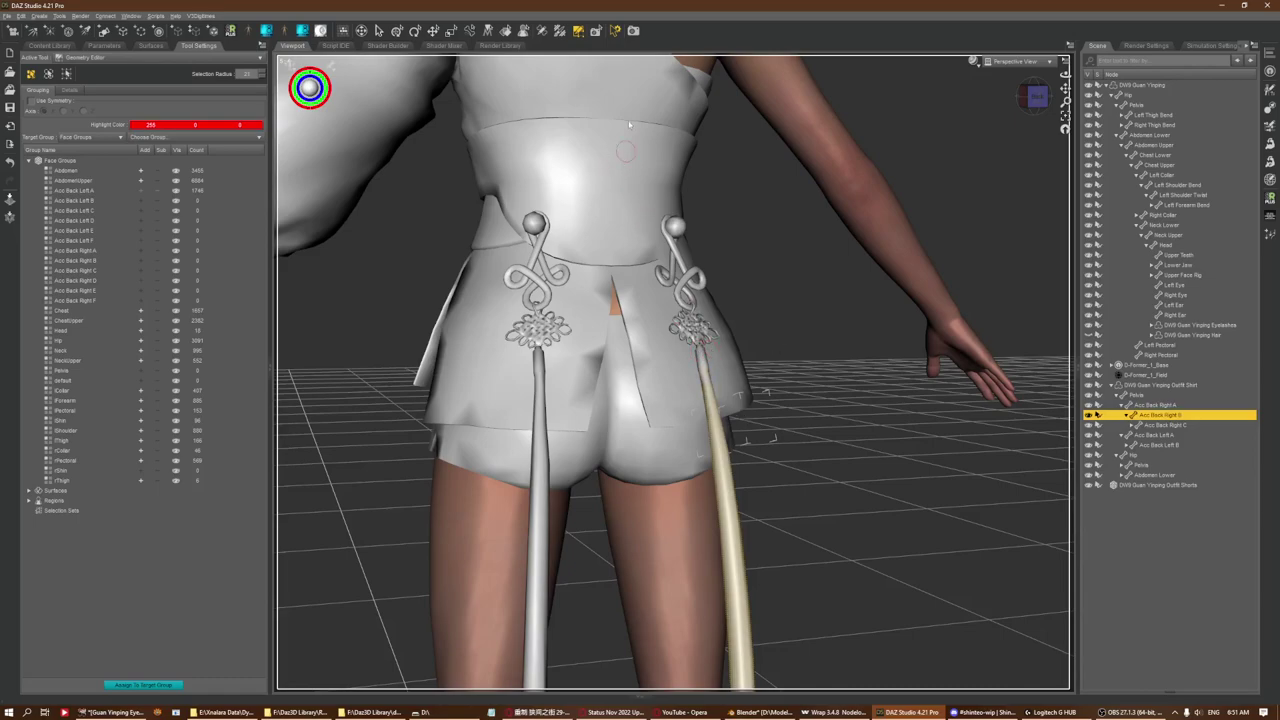
left_click(560, 30)
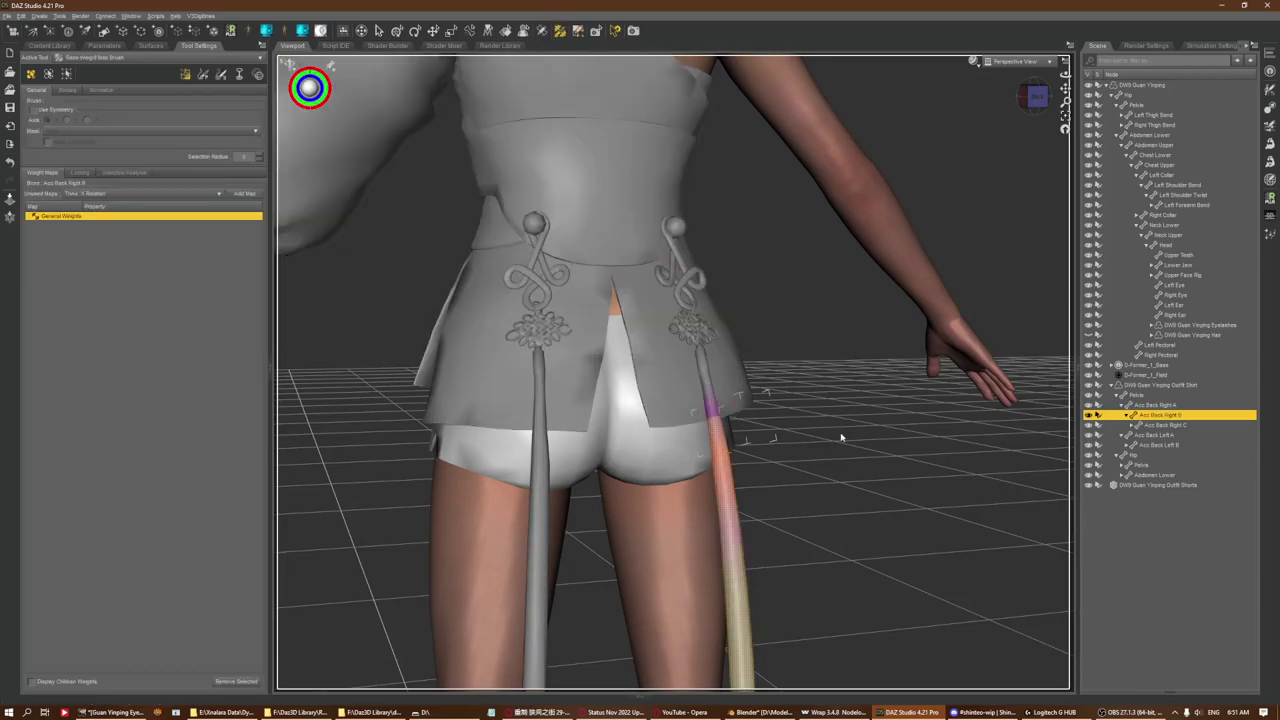
right_click(824, 406)
left_click(578, 30)
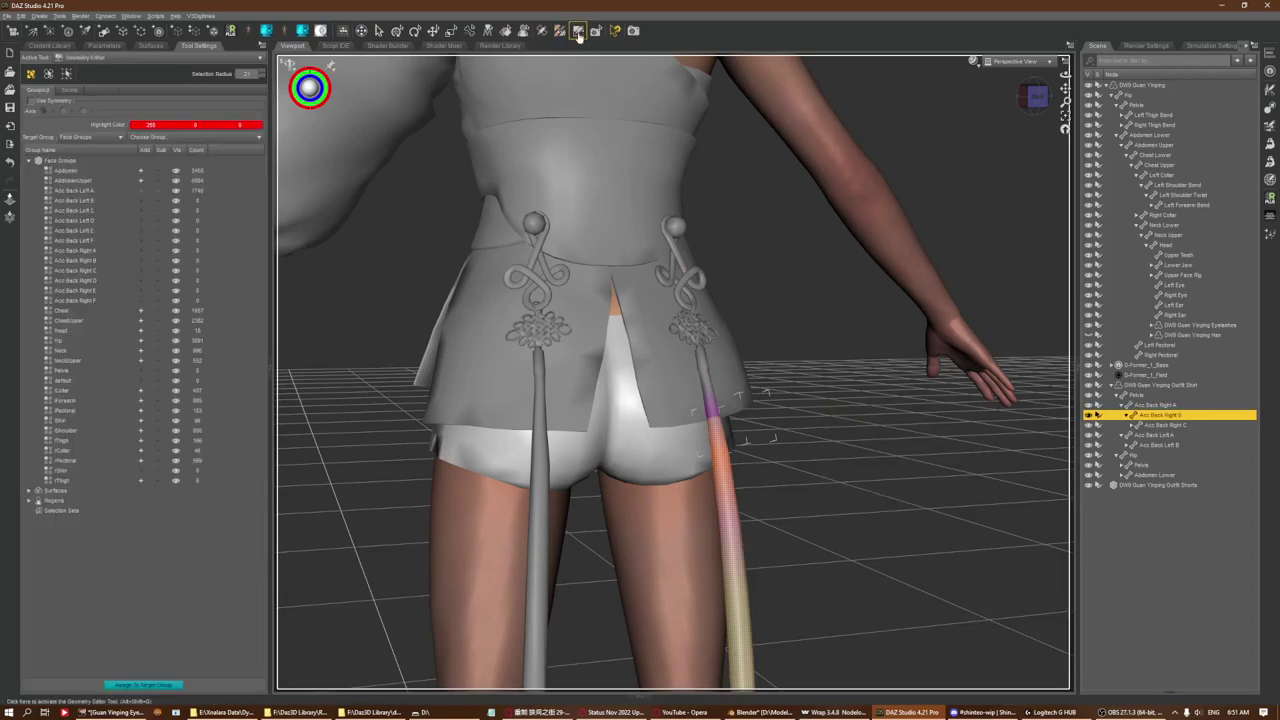
Assign the selected lower ribbon polygons to the Acc Back Left B face group
right_click(778, 340)
mouse_move(830, 401)
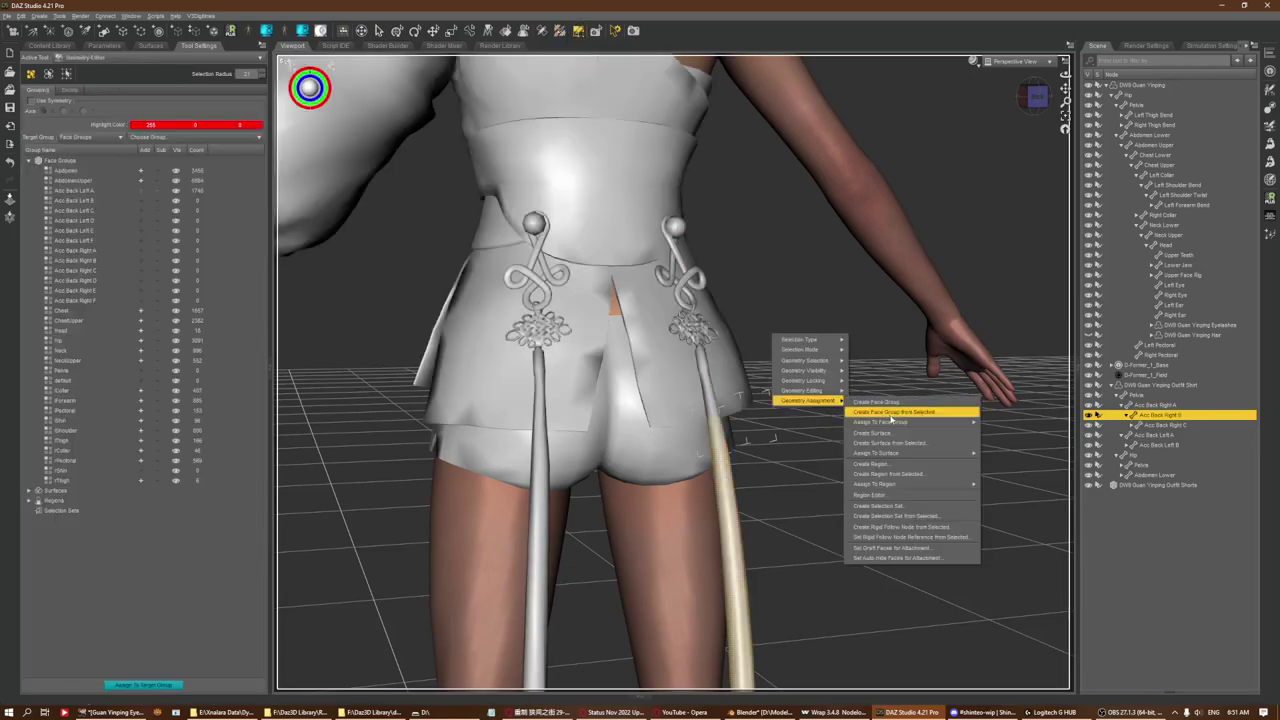
mouse_move(895, 424)
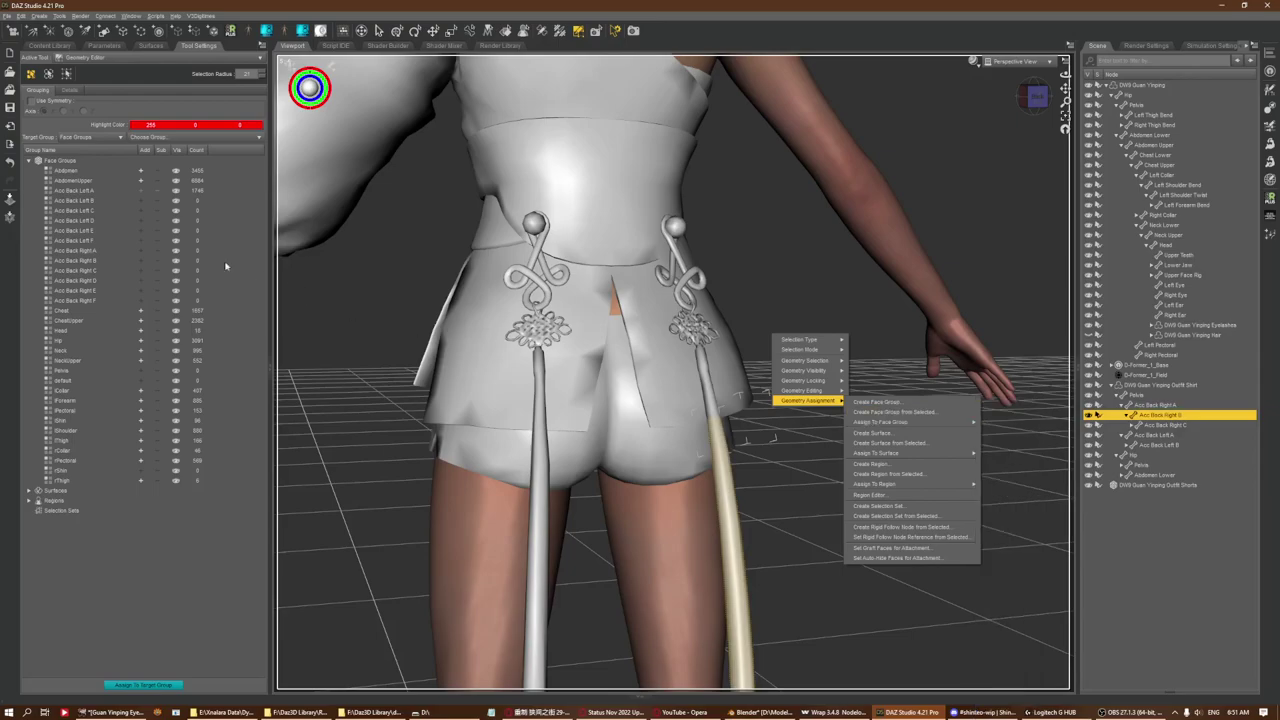
left_click(75, 205)
left_click(75, 205)
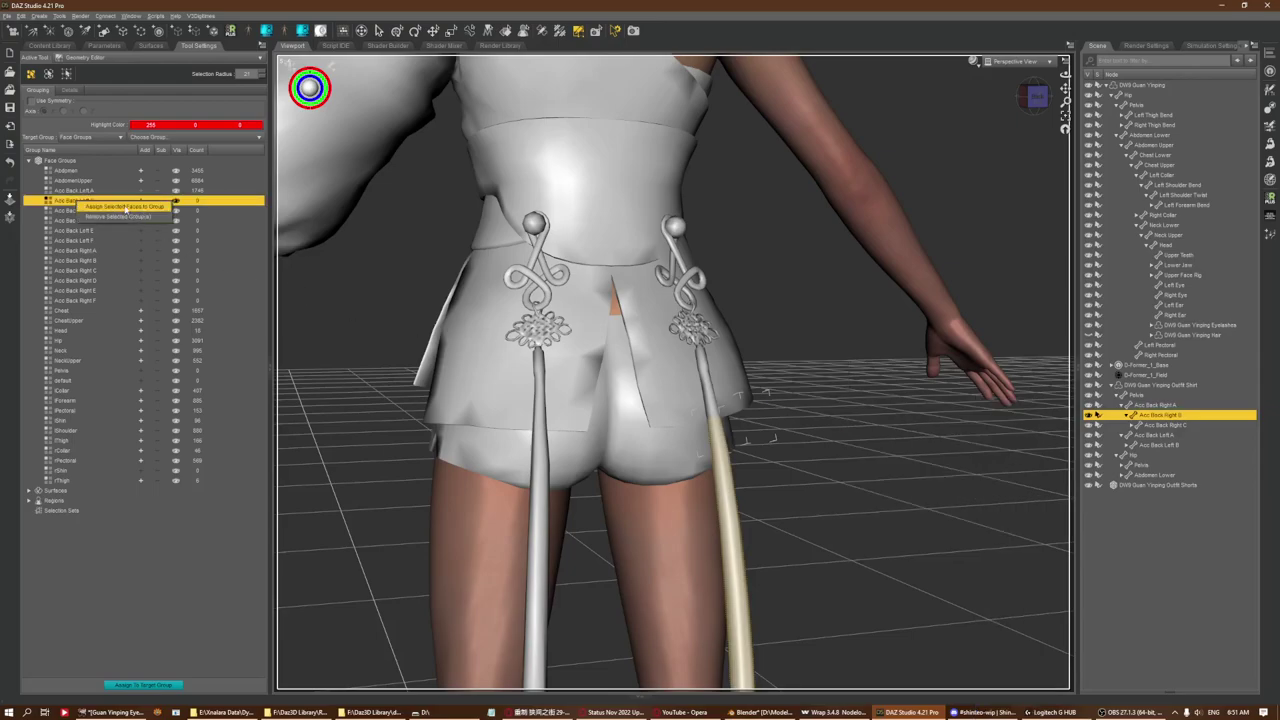
left_click(220, 237)
scroll(330, 66, "down", 6)
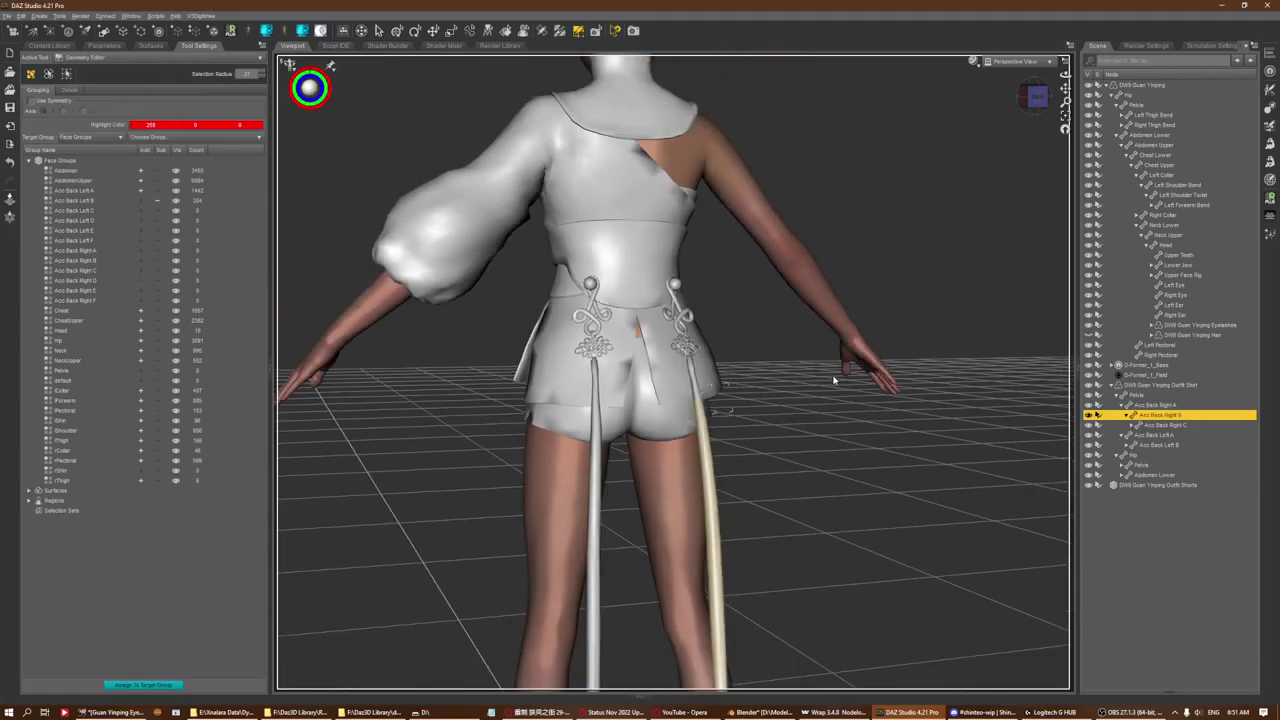
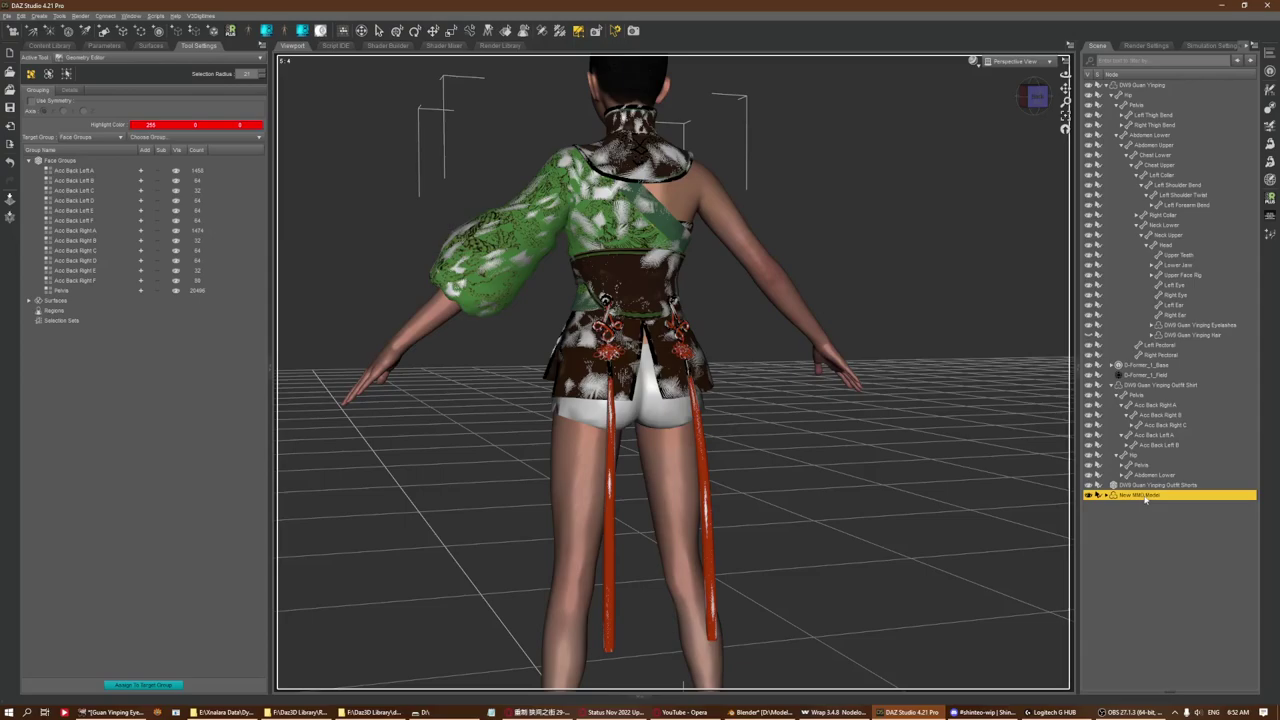
Open the Transfer Utility with New MMD Model as the source and DW9 Guan Yinping Outfit Shirt as the target
left_click(1160, 386)
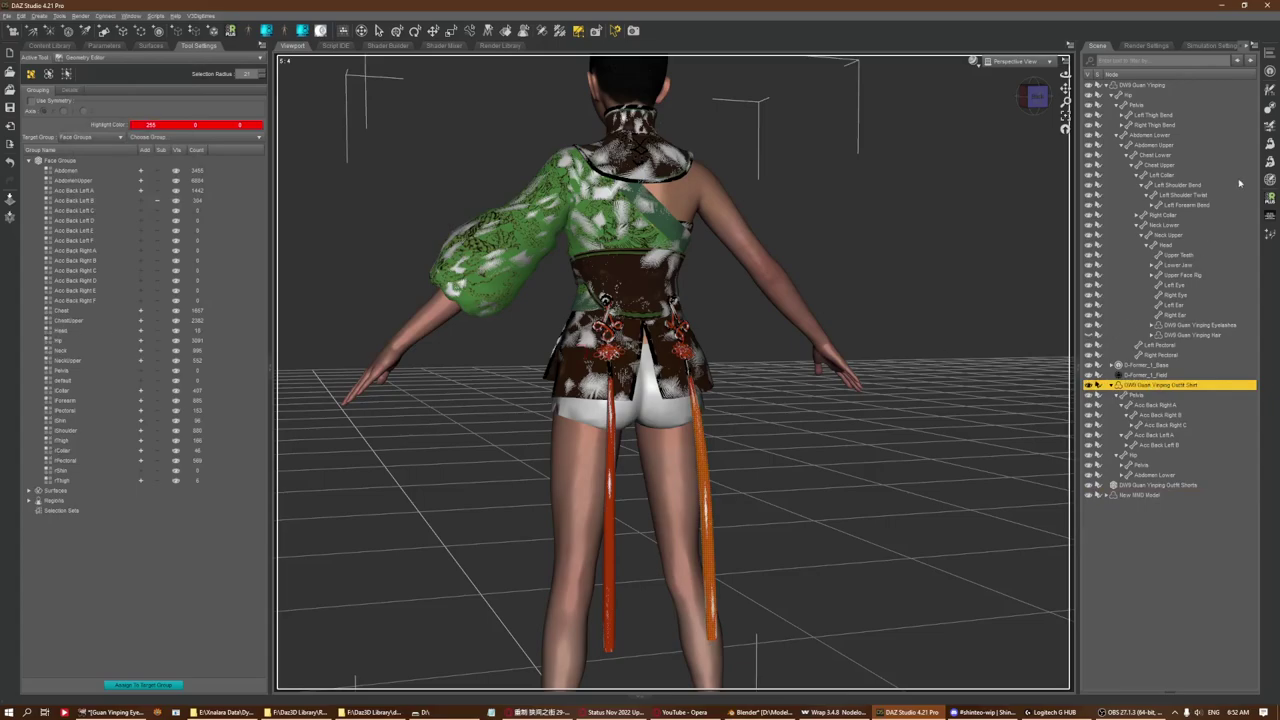
left_click(1268, 108)
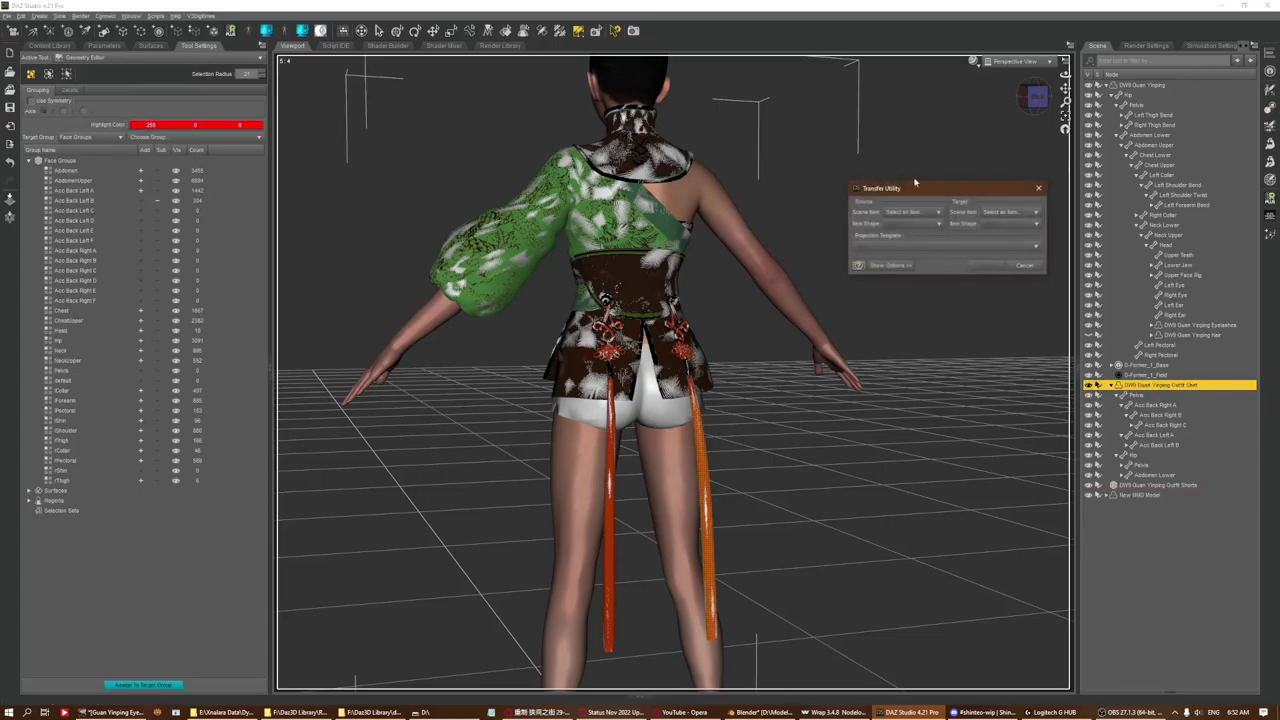
left_click(912, 212)
left_click(929, 285)
left_click(995, 212)
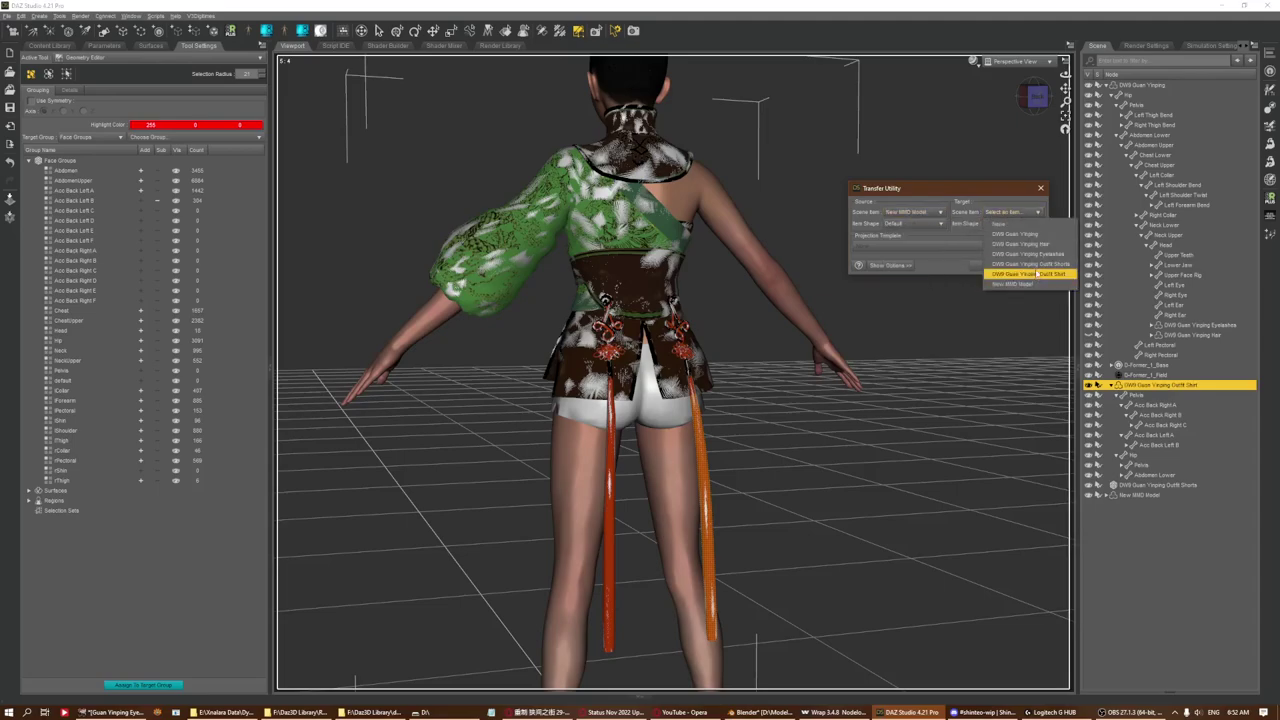
left_click(1036, 274)
Set the item shape of both the transfer source and target to Current
left_click(912, 223)
left_click(908, 234)
left_click(994, 226)
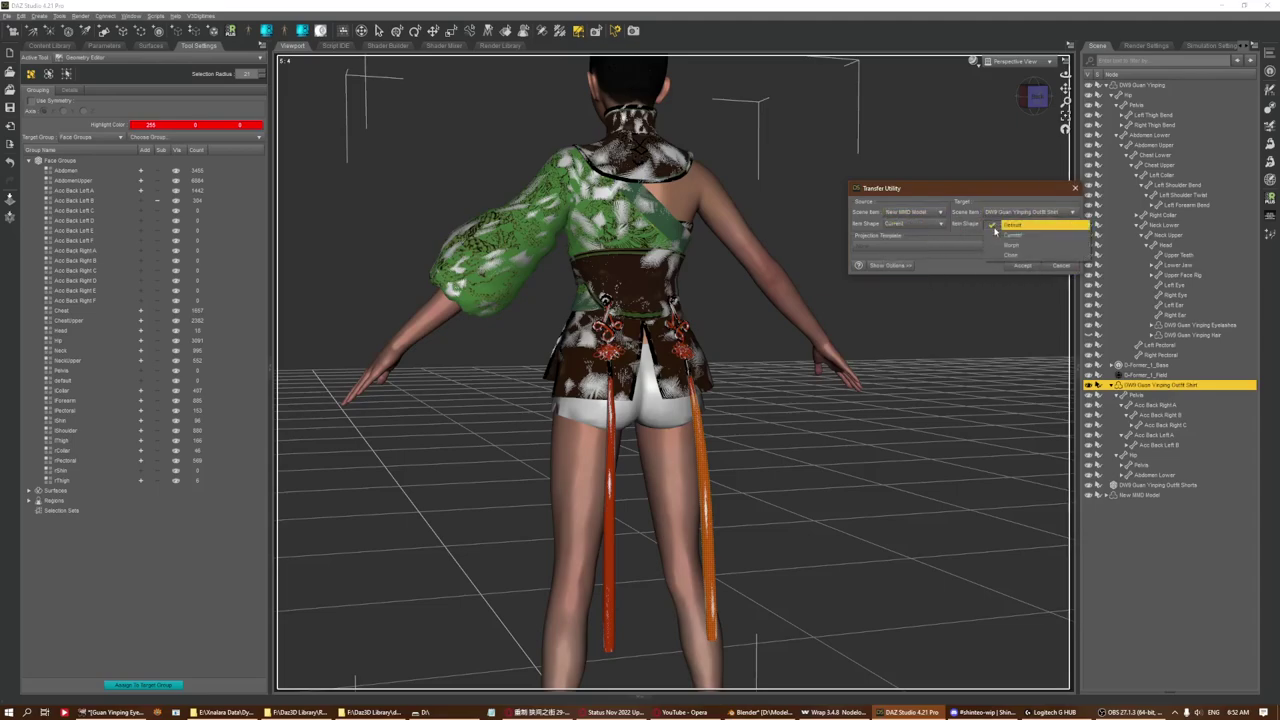
left_click(1012, 234)
Show the Transfer Utility options and enable Use Near Vertices and Use Adaptive Tolerance
left_click(890, 265)
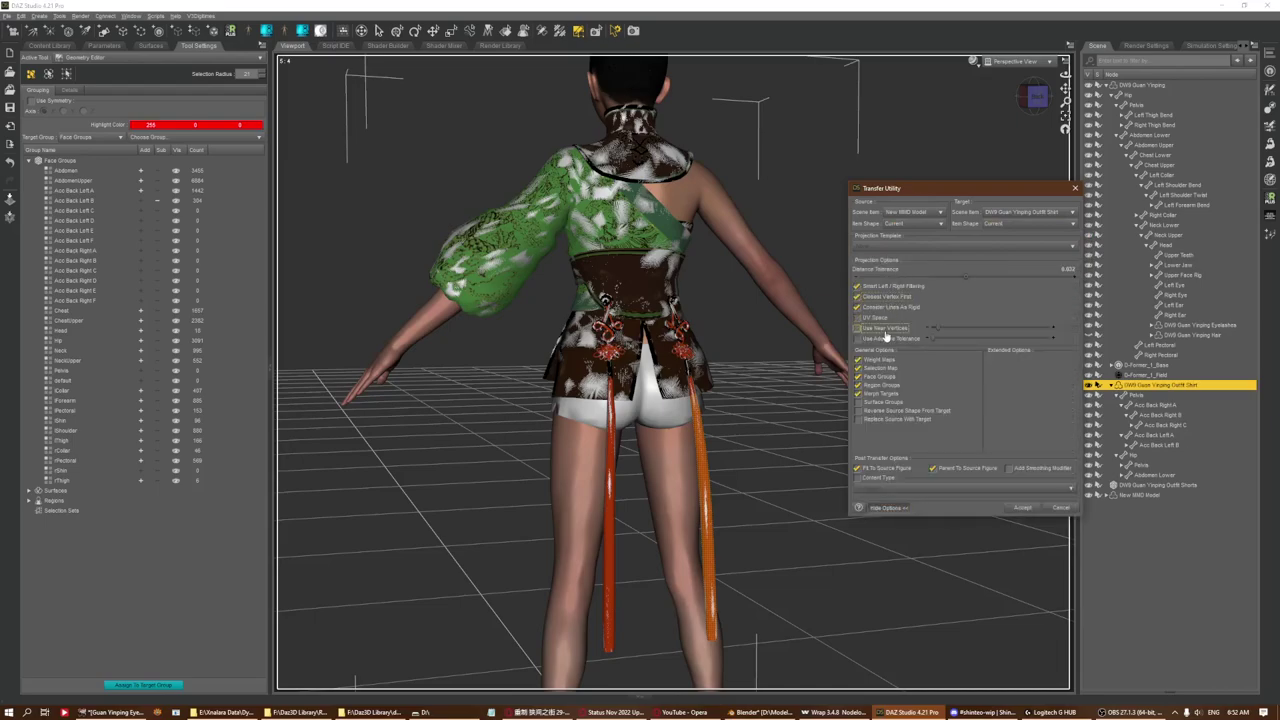
left_click(886, 338)
left_click(886, 330)
Exclude Weight Maps and Morph Targets from the transfer while keeping Face Groups included
left_click(883, 362)
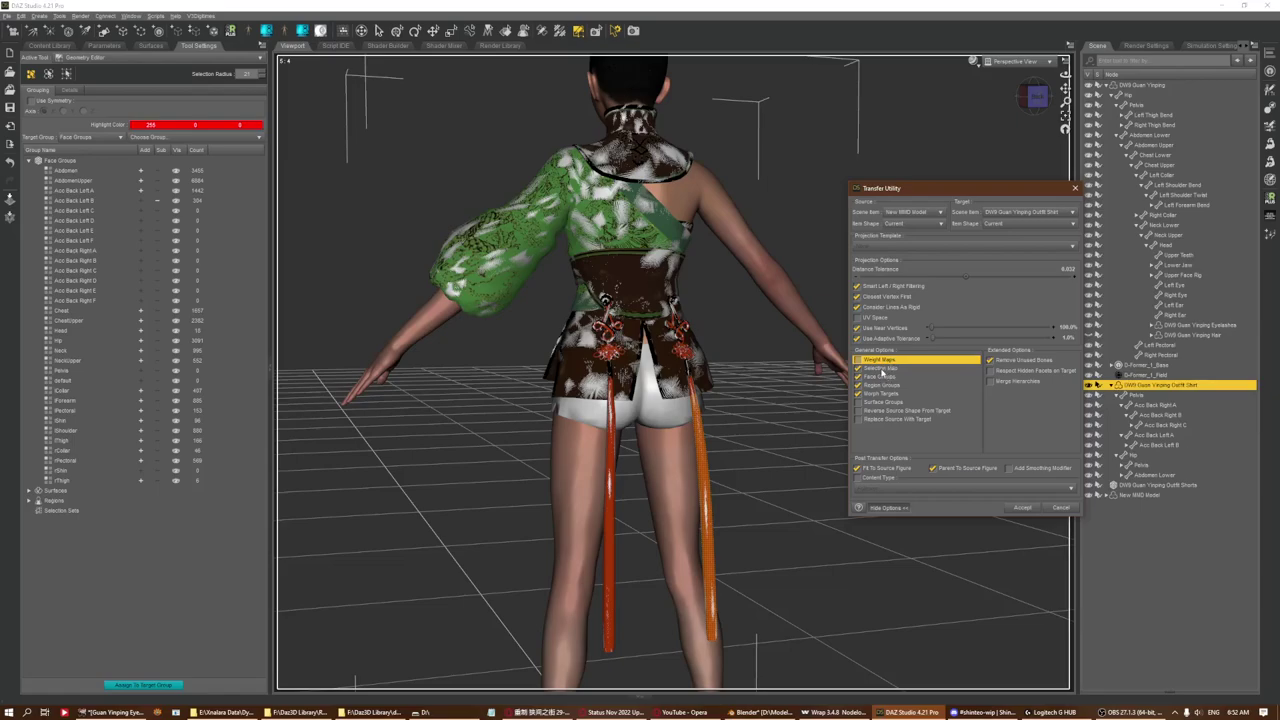
left_click(885, 361)
left_click(884, 377)
left_click(885, 394)
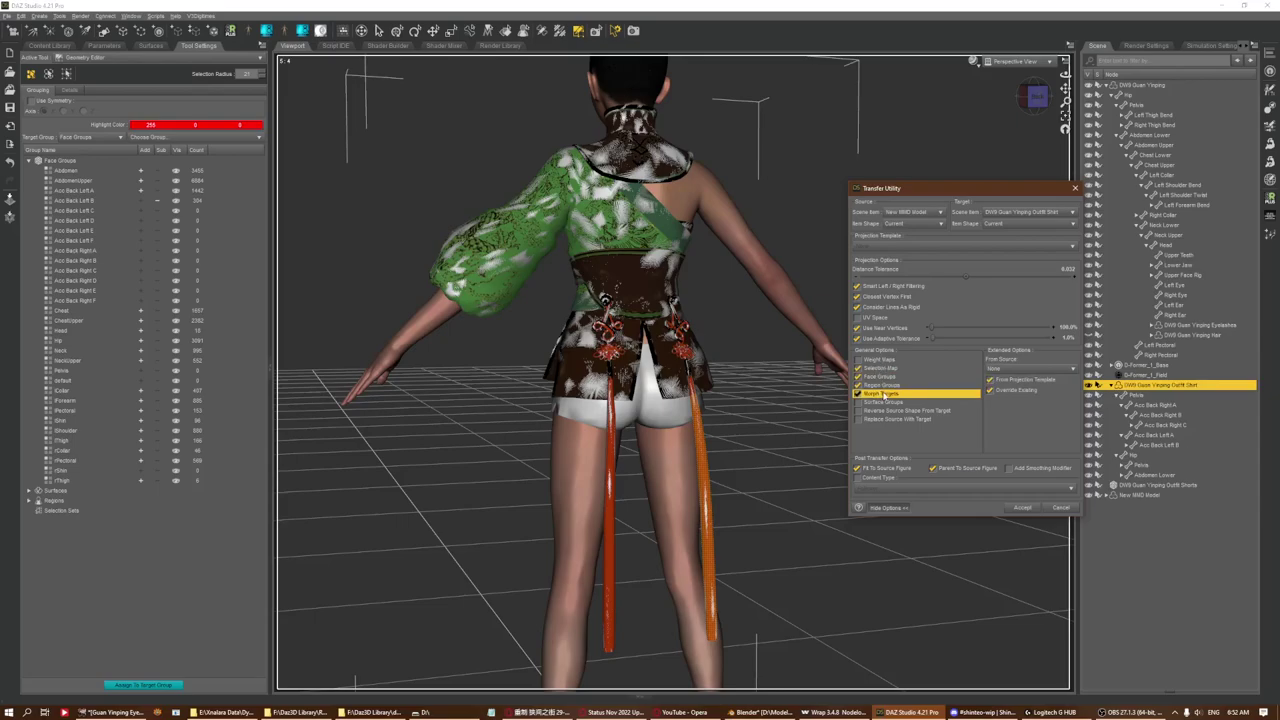
left_click(882, 385)
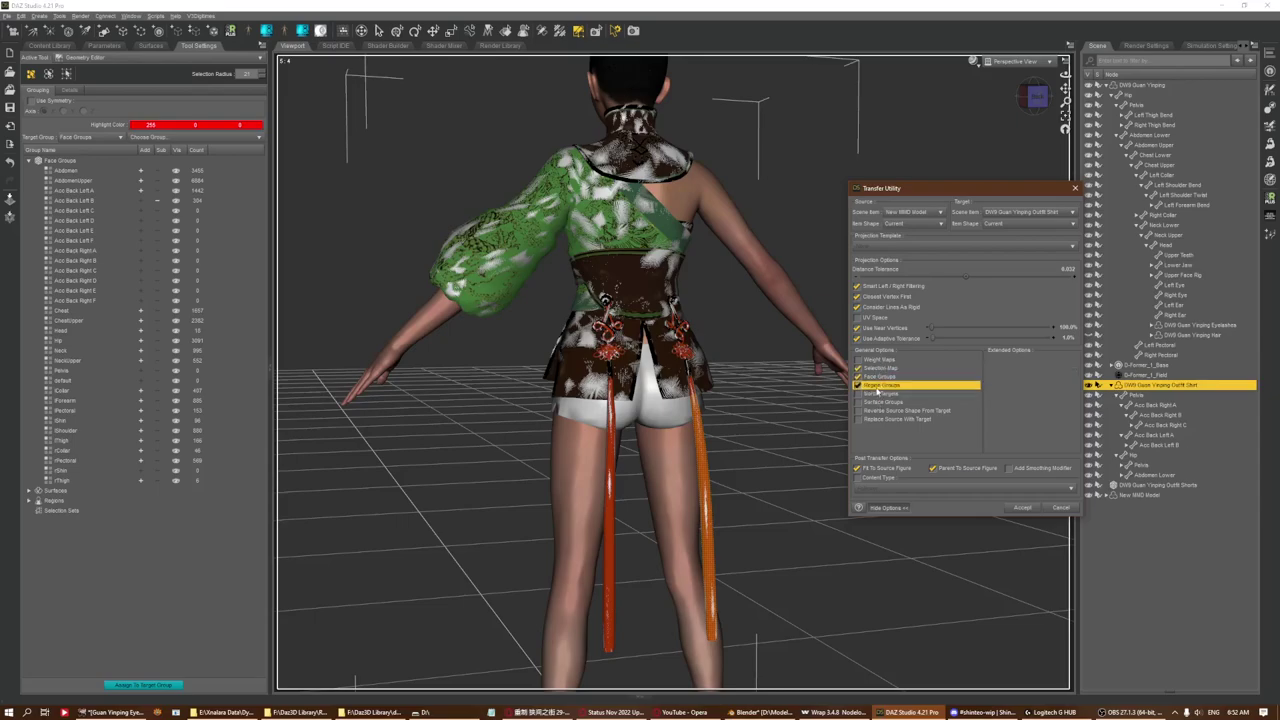
left_click(884, 377)
left_click(884, 368)
left_click(886, 377)
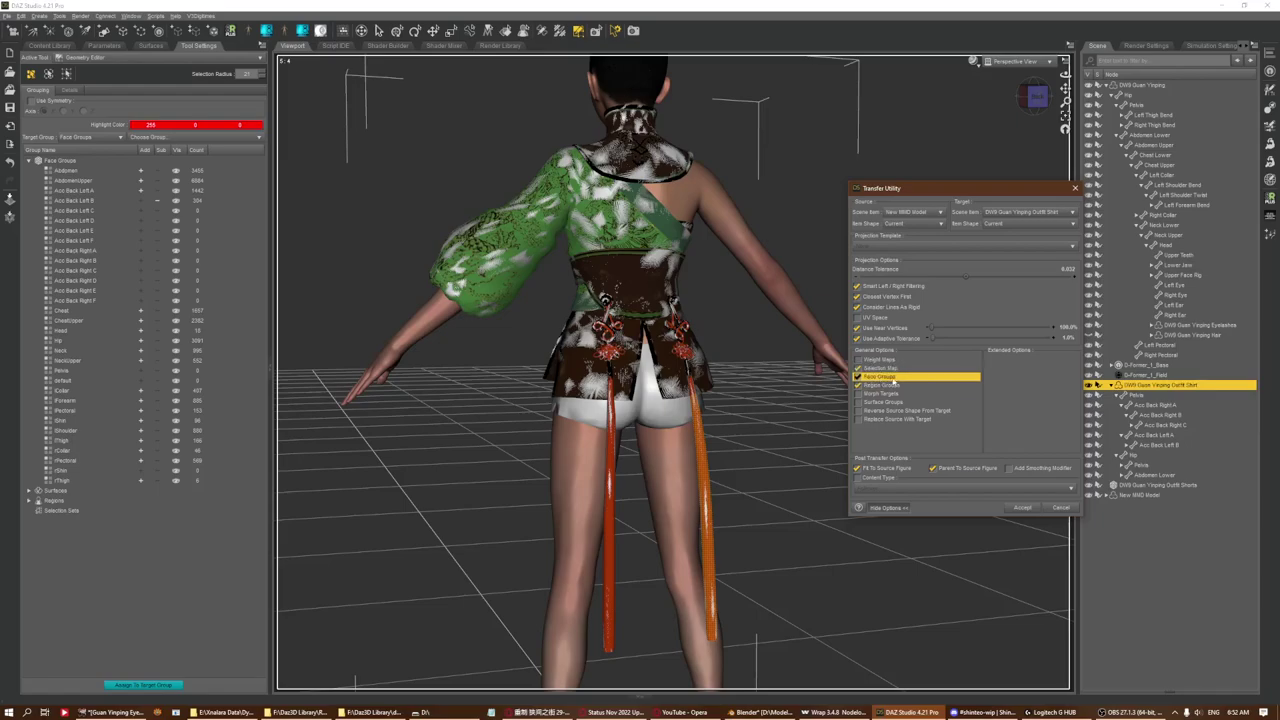
left_click(880, 370)
left_click(878, 379)
Turn off Fit To Source Figure and Parent To Source Figure, and run the transfer onto the shirt
left_click(888, 470)
left_click(935, 468)
left_click(1021, 508)
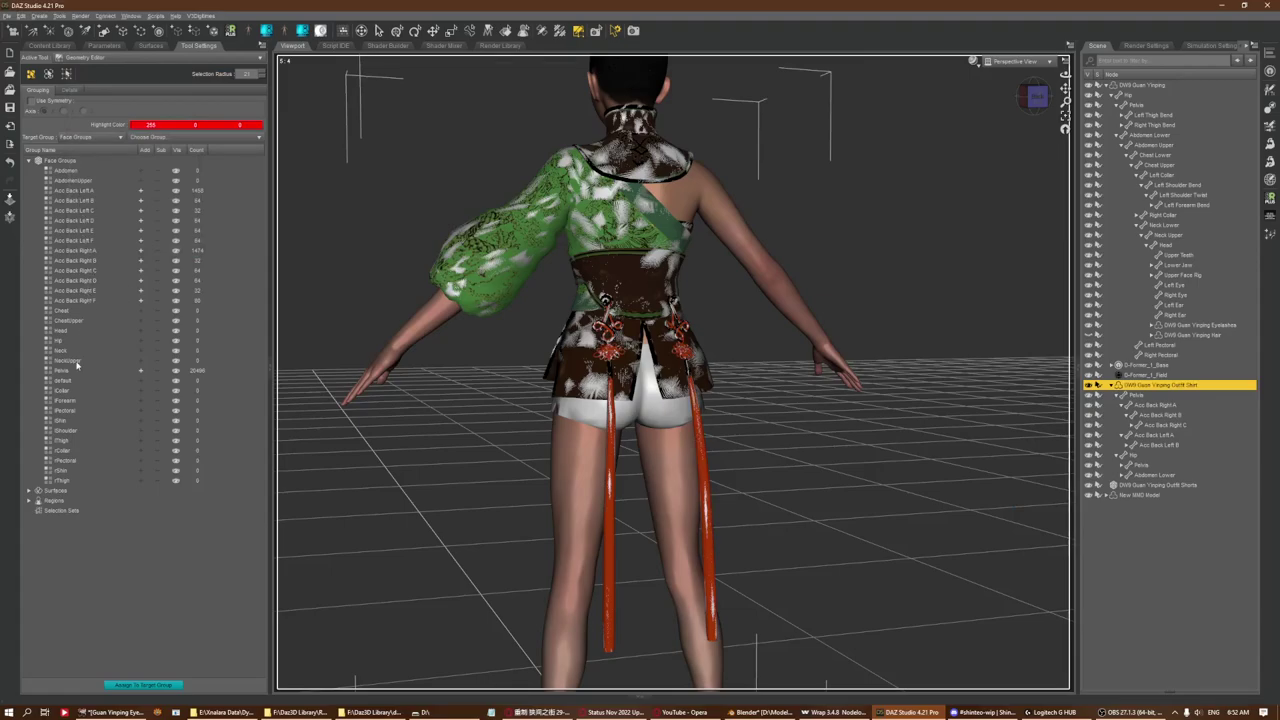
Delete the New MMD Model figure from the scene and select the shirt with the Universal tool
left_click(1150, 485)
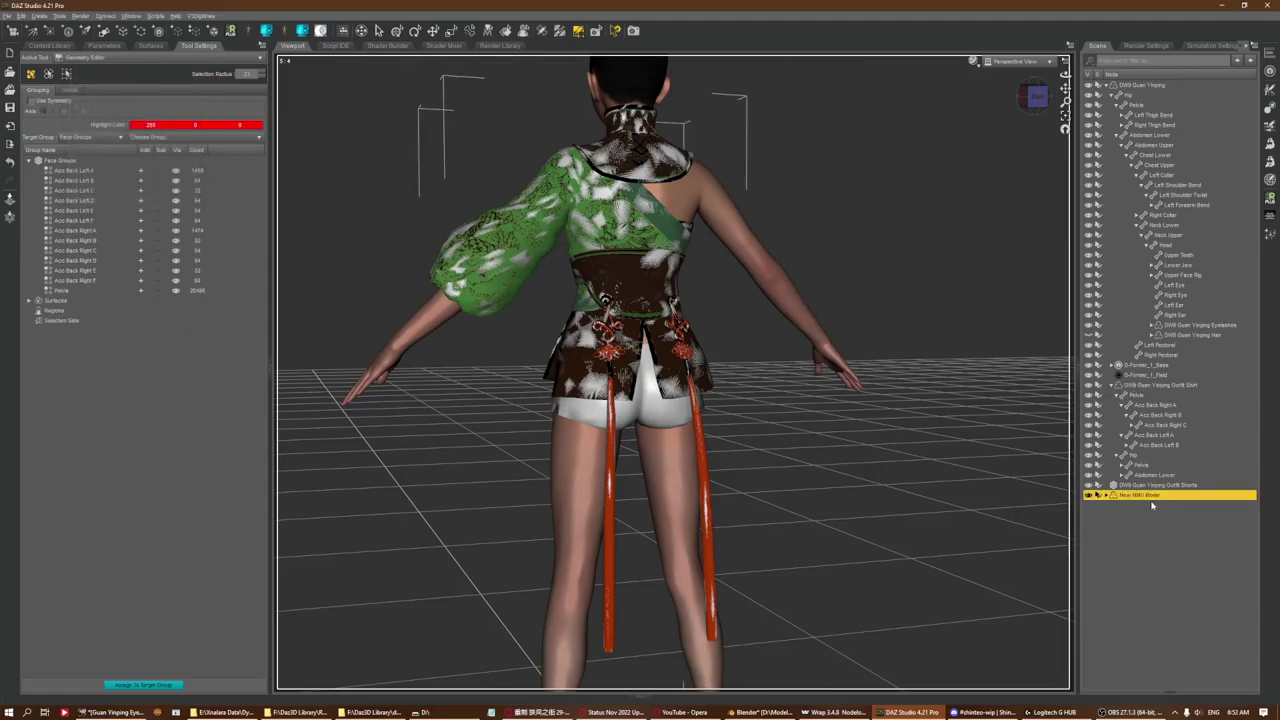
left_click_drag(1030, 88, 910, 95)
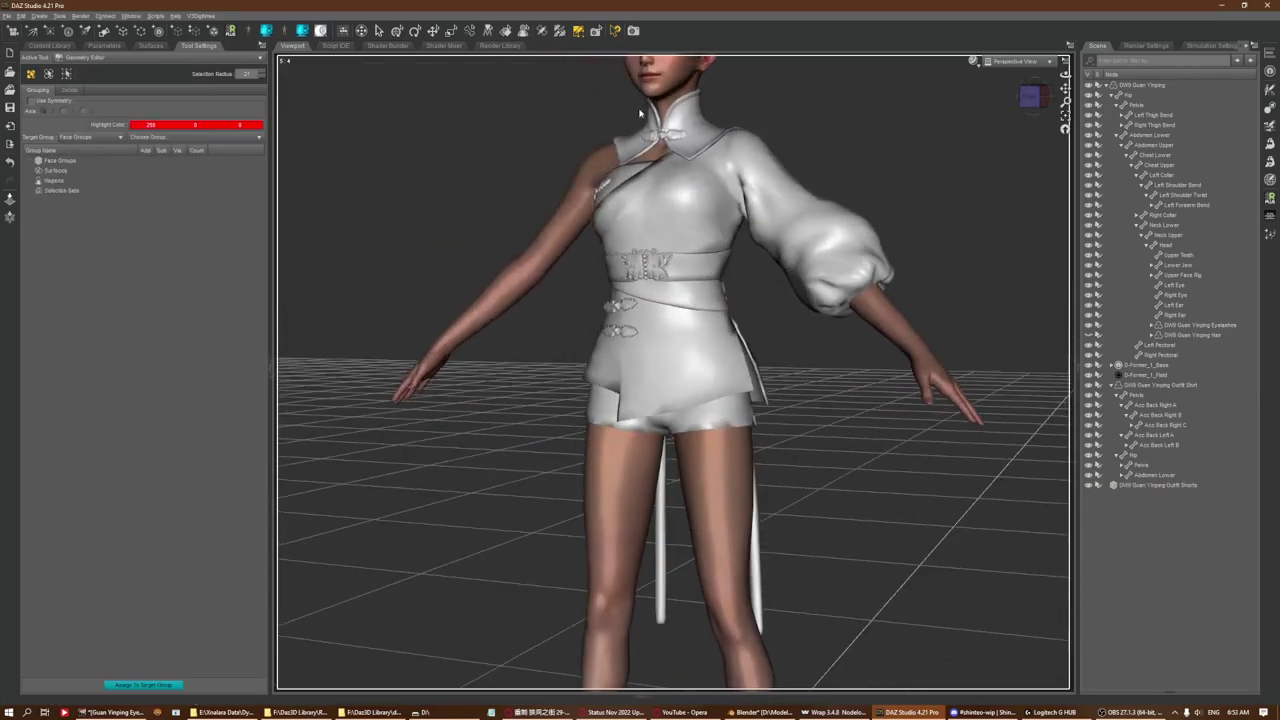
left_click(399, 30)
left_click(793, 231)
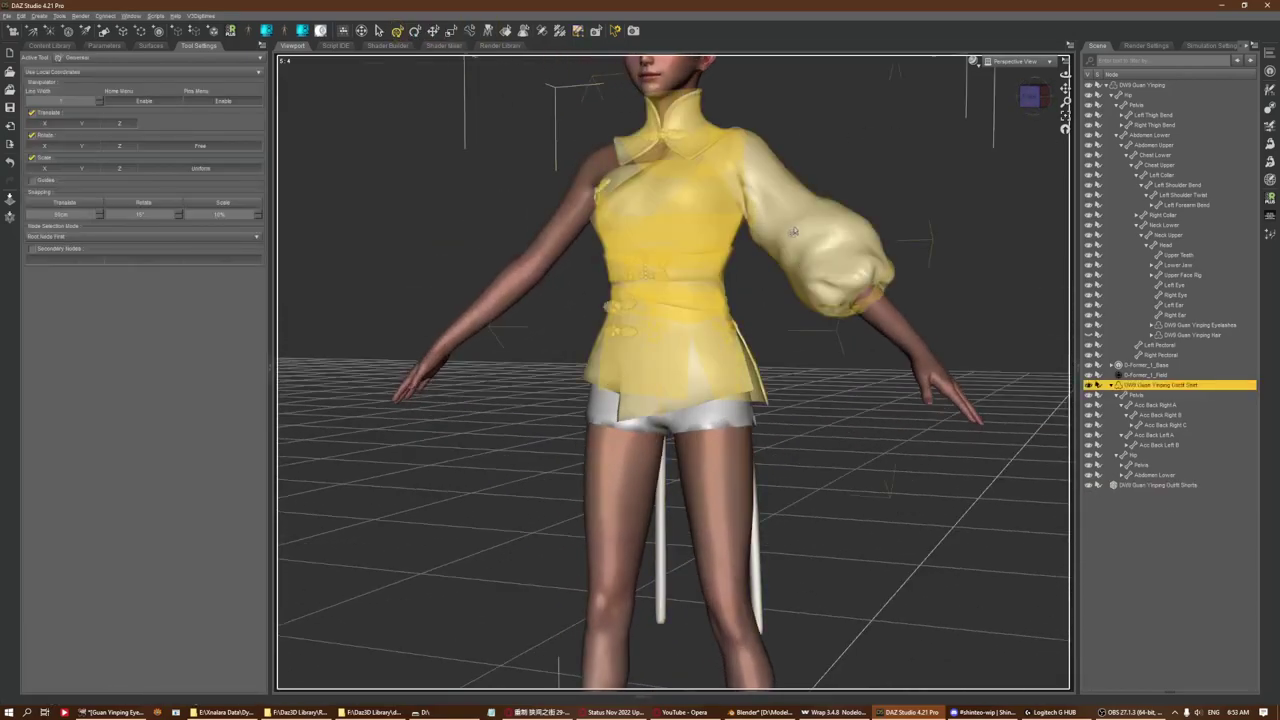
left_click(813, 279)
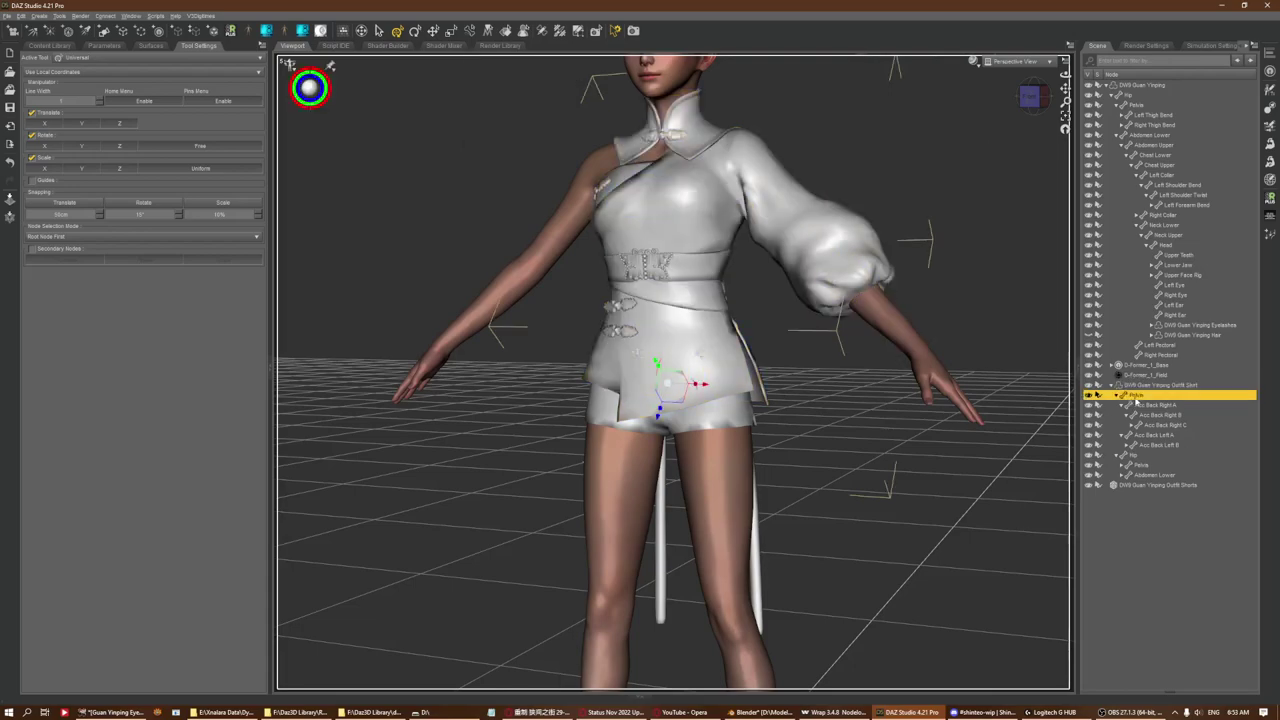
With the Joint Editor, reparent the shirt's Pelvis bone holding the ribbon bones to the Pelvis bone under Hip
left_click(543, 30)
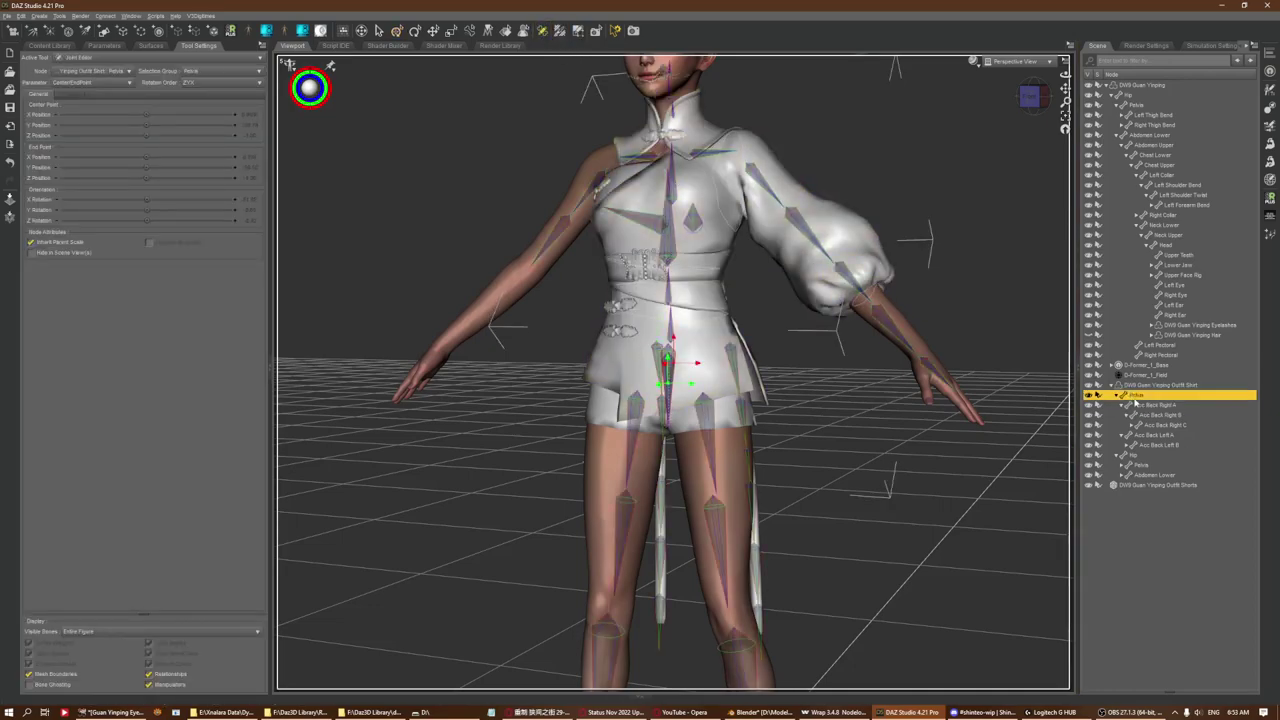
right_click(1004, 280)
mouse_move(1033, 328)
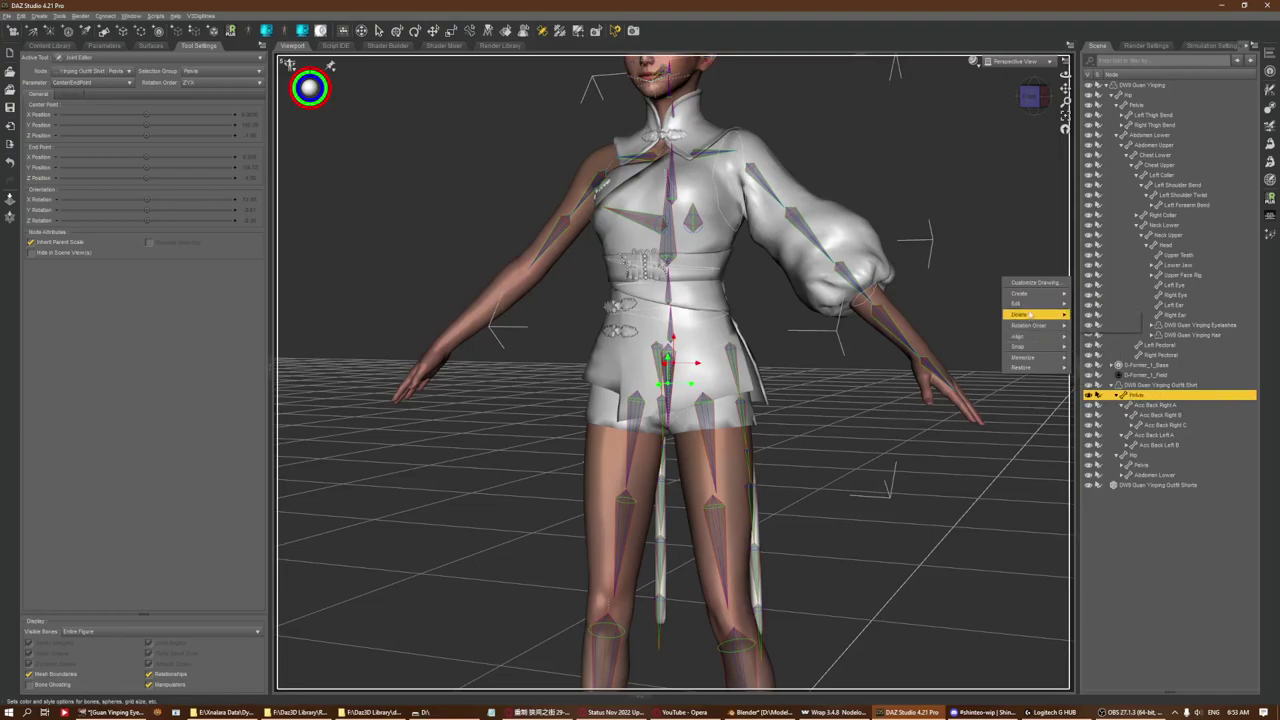
mouse_move(1030, 303)
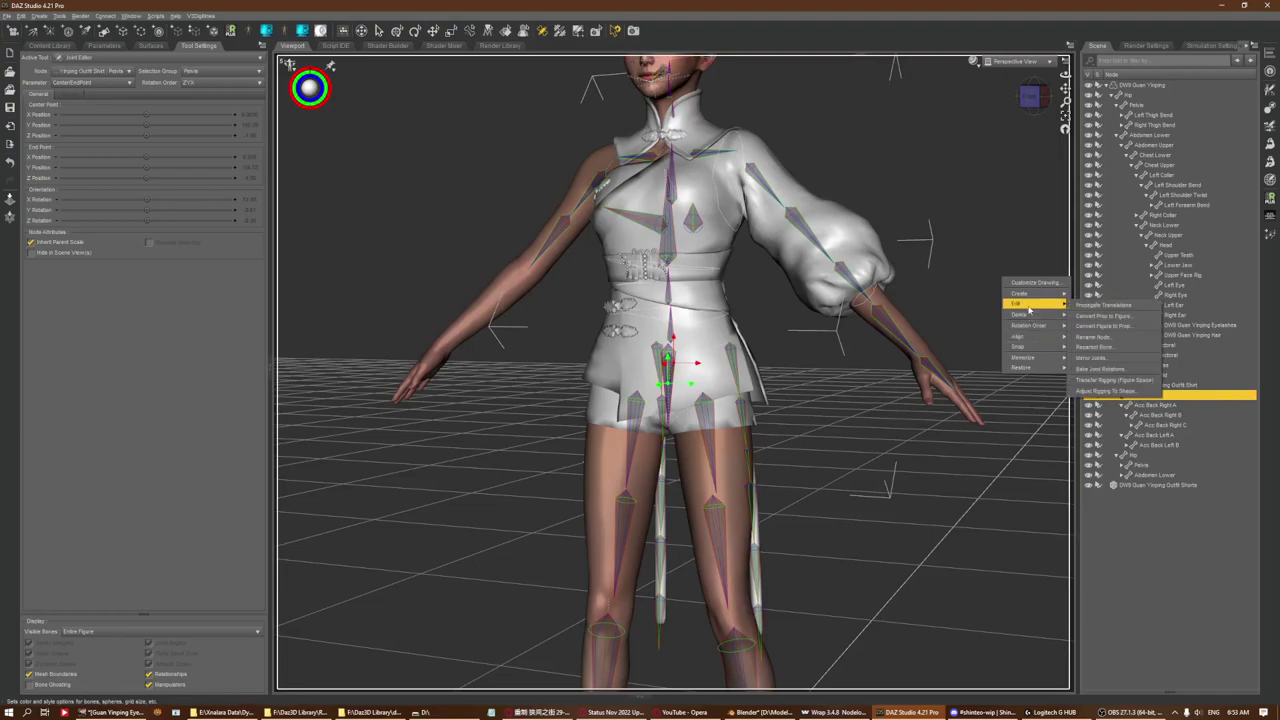
left_click(1103, 347)
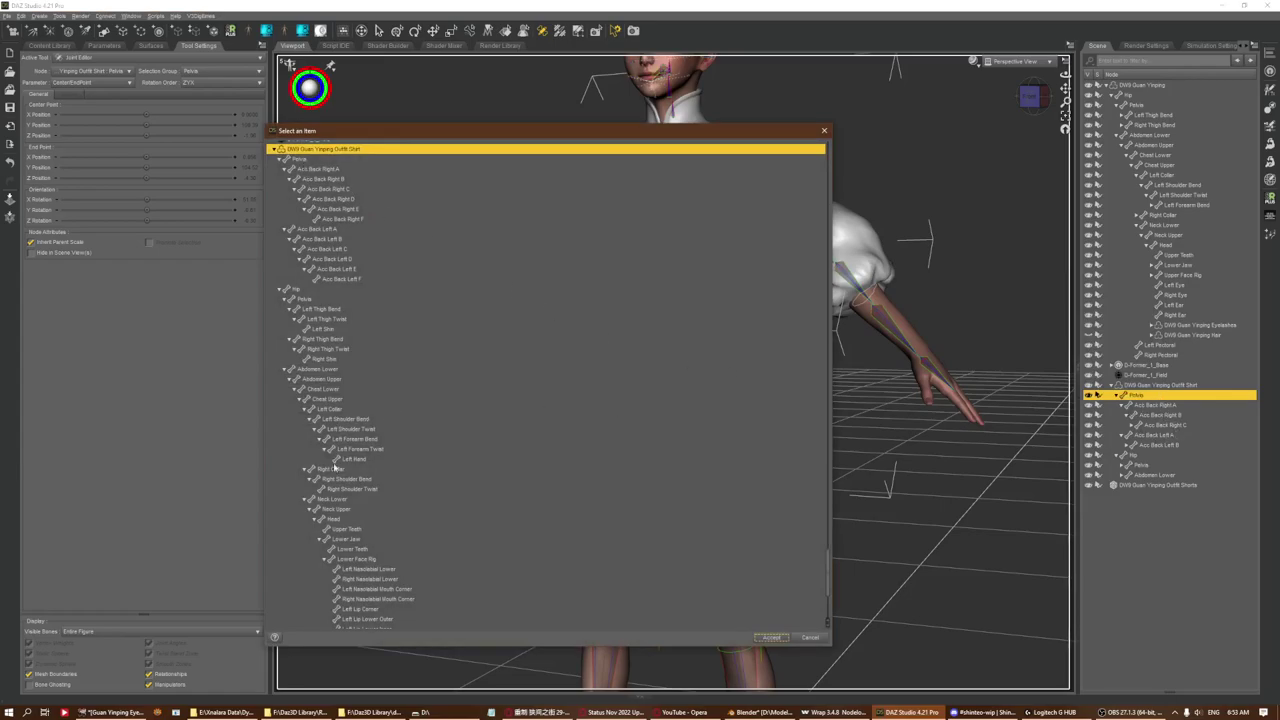
scroll(348, 466, "down", 3)
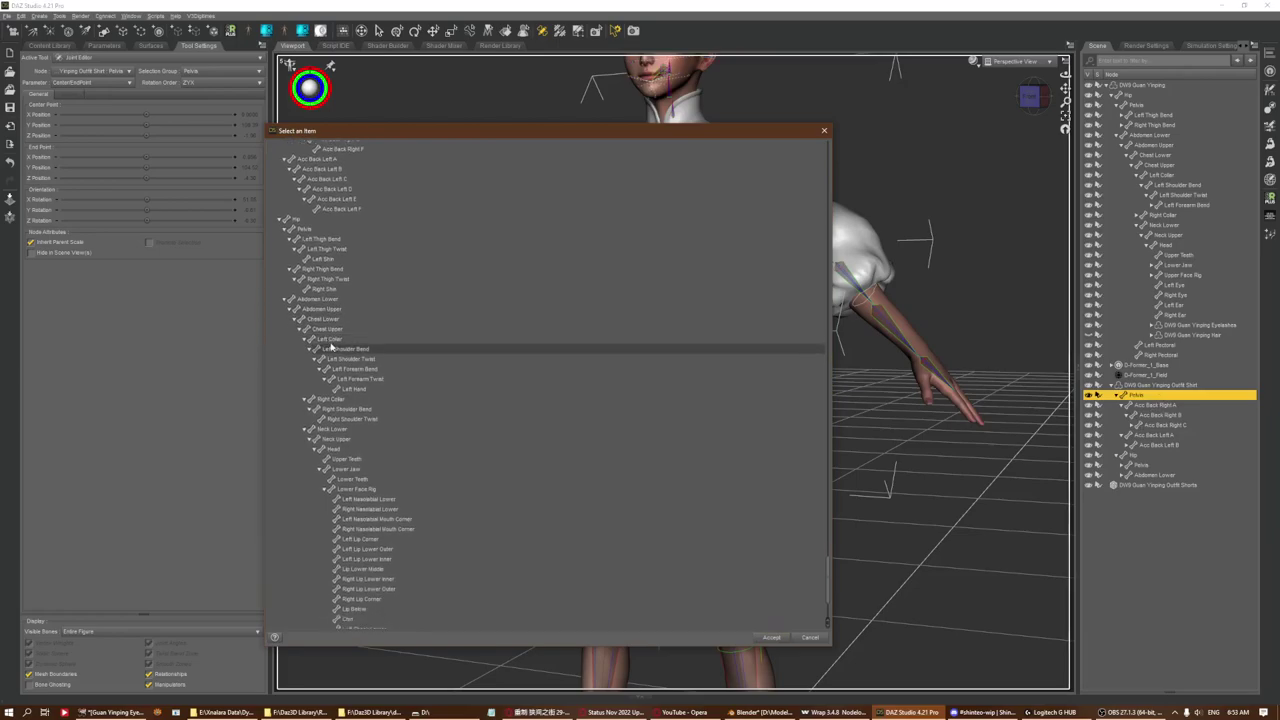
left_click(308, 214)
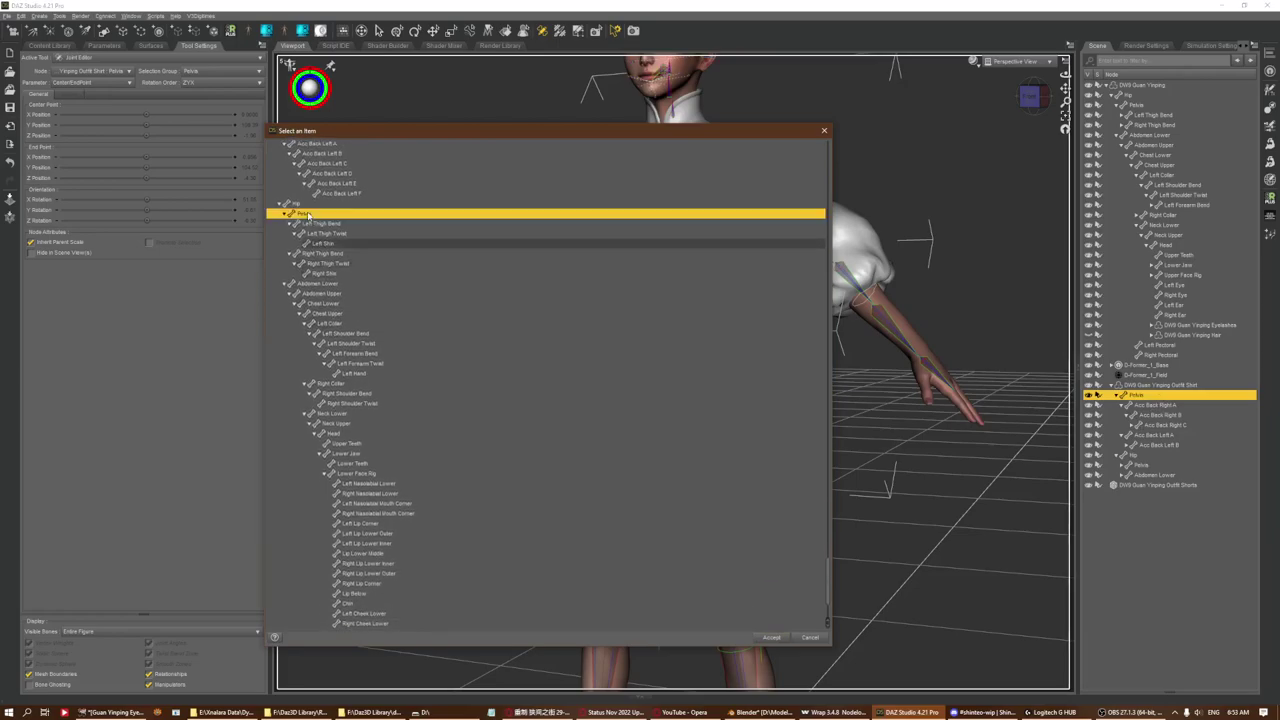
left_click(771, 637)
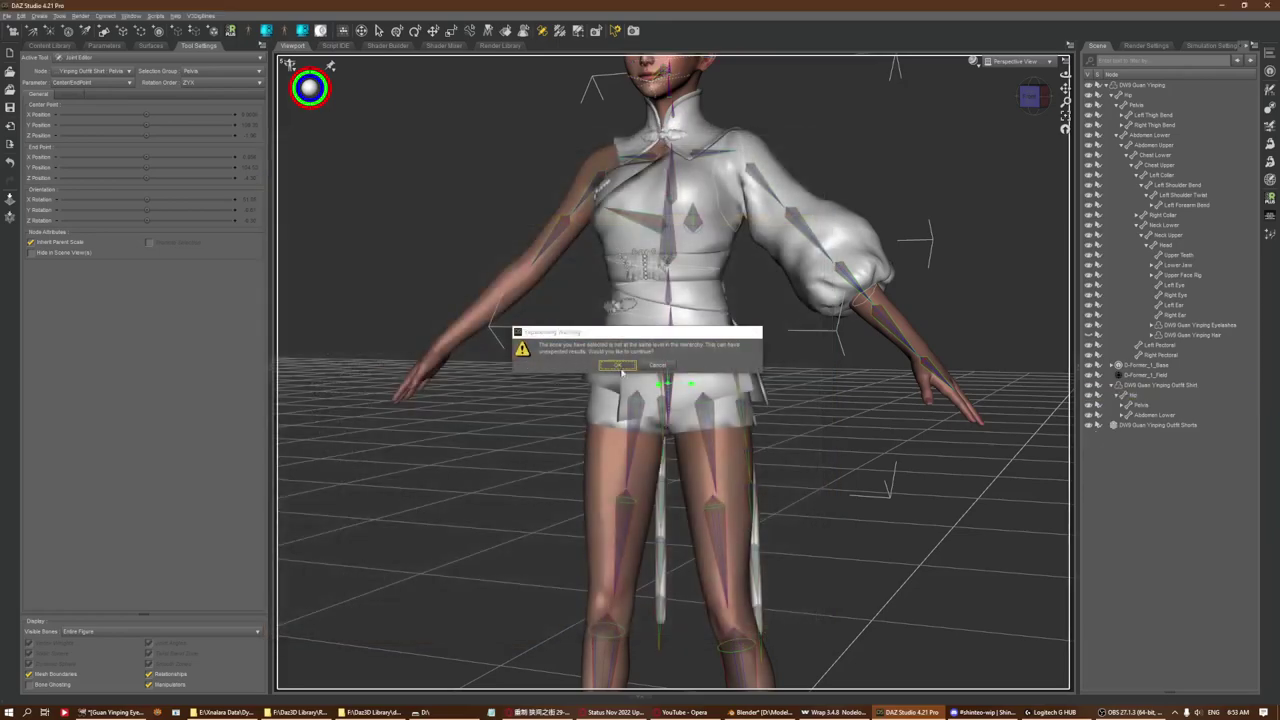
left_click(617, 365)
Delete the duplicate nested Pelvis bone and inspect the ribbon bones under the shirt's remaining Pelvis
right_click(987, 326)
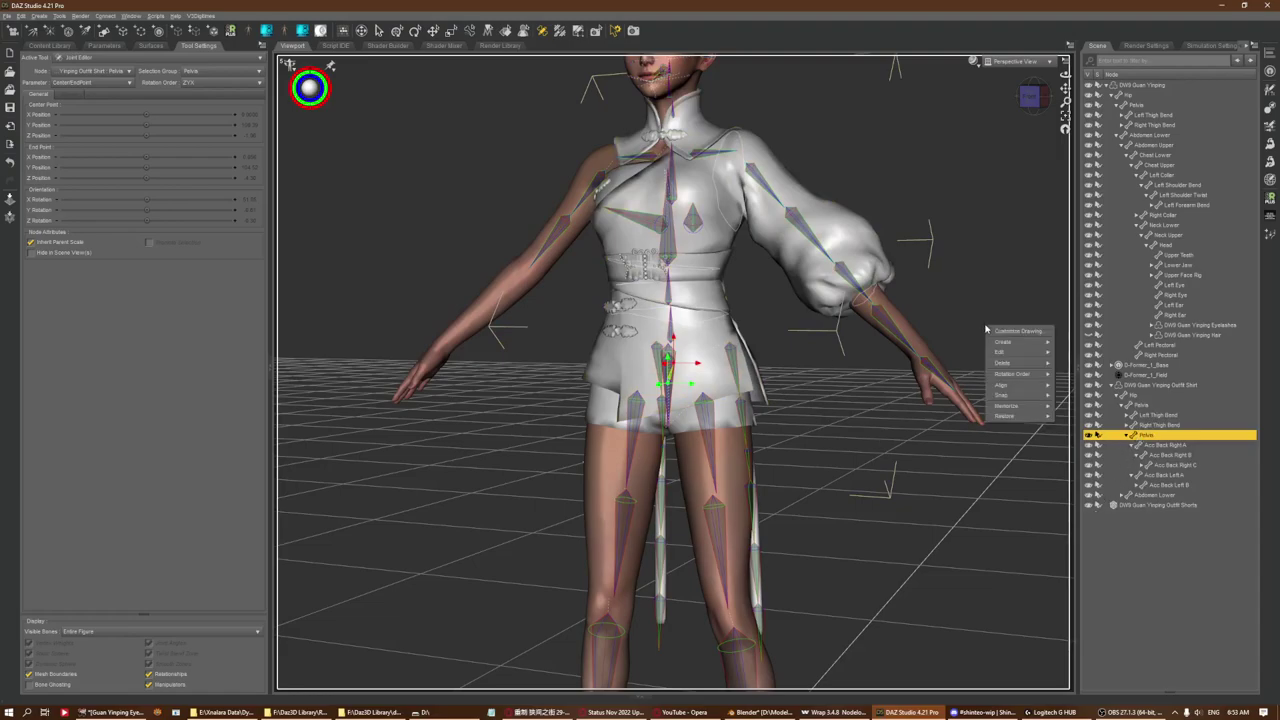
left_click(1072, 364)
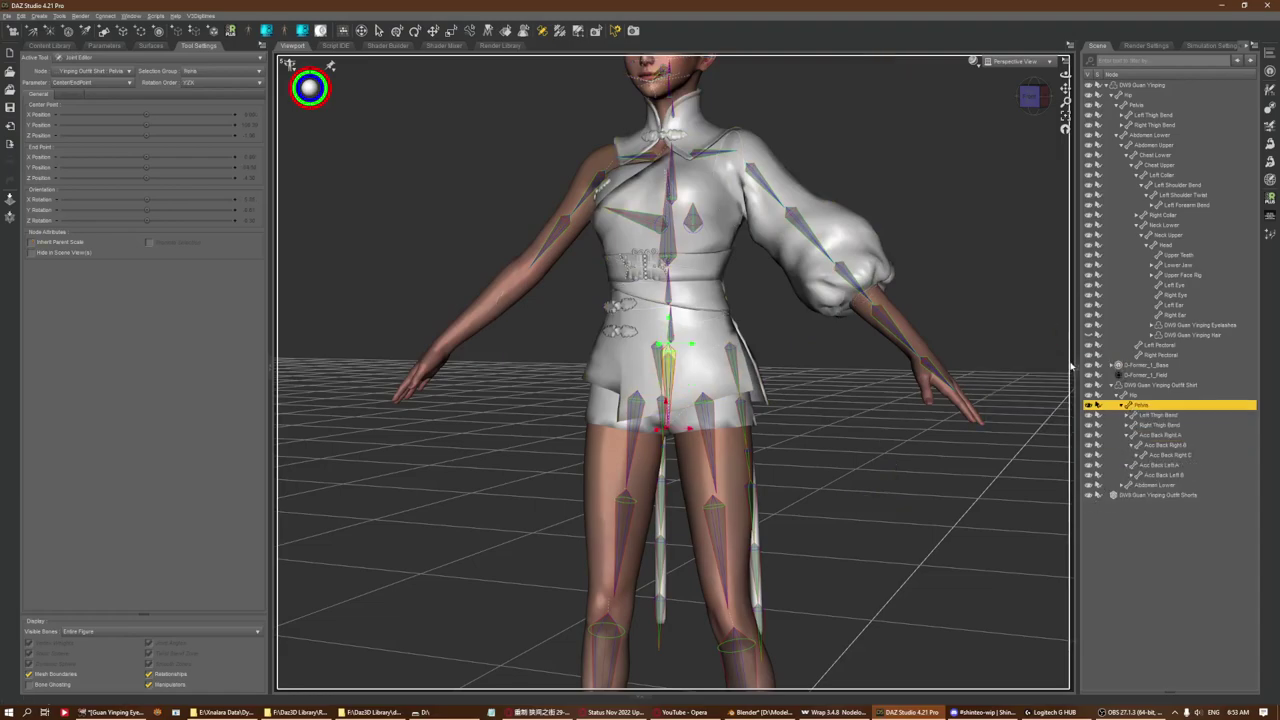
left_click(1160, 435)
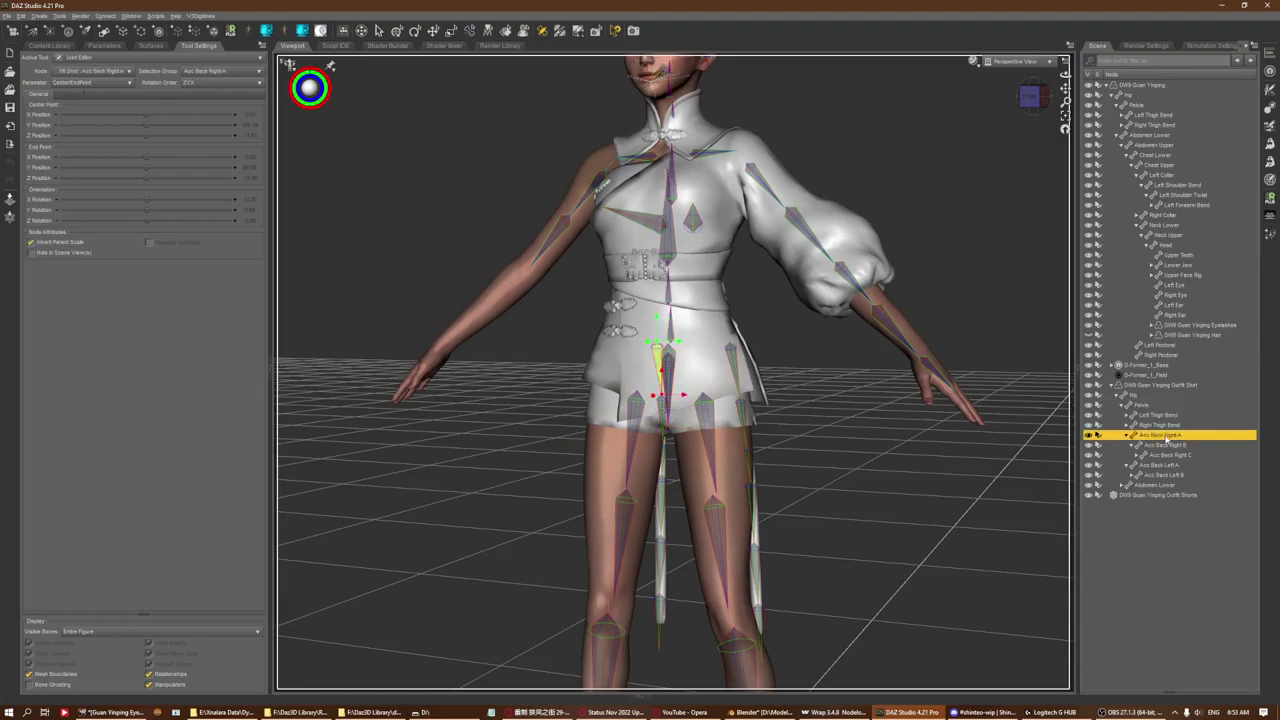
left_click(1143, 405)
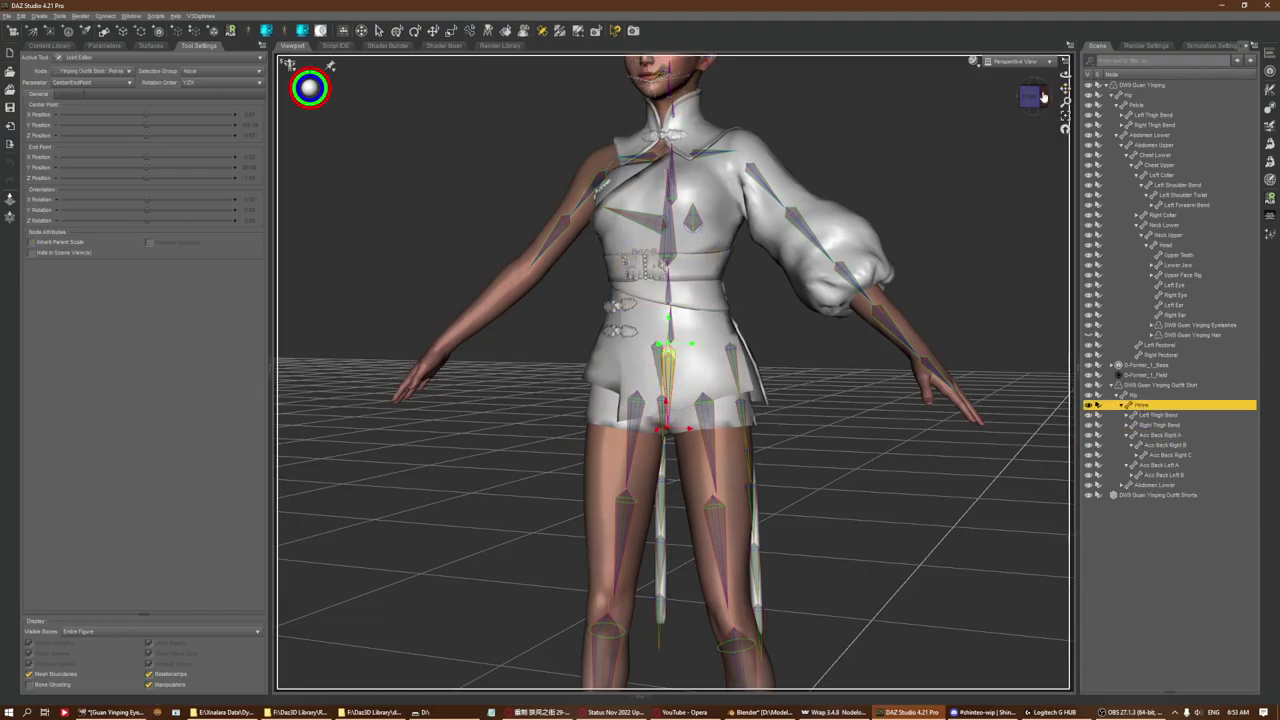
left_click_drag(1043, 96, 886, 146)
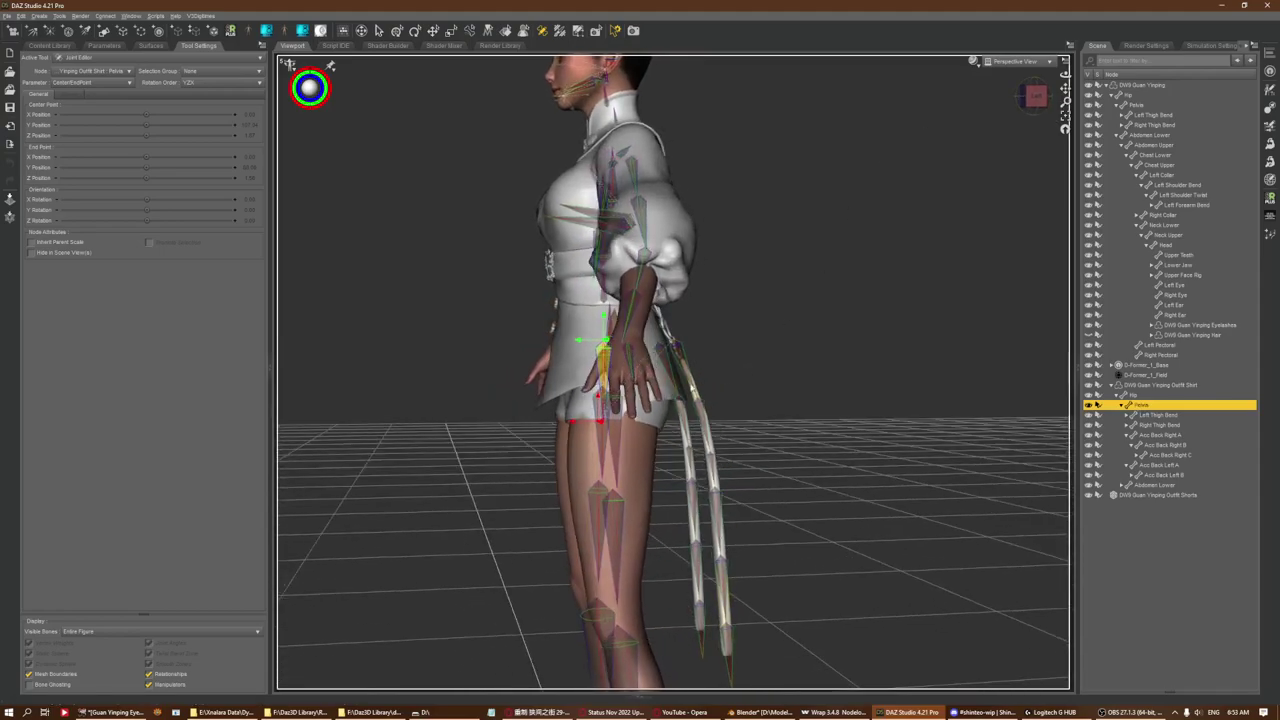
left_click(1040, 100)
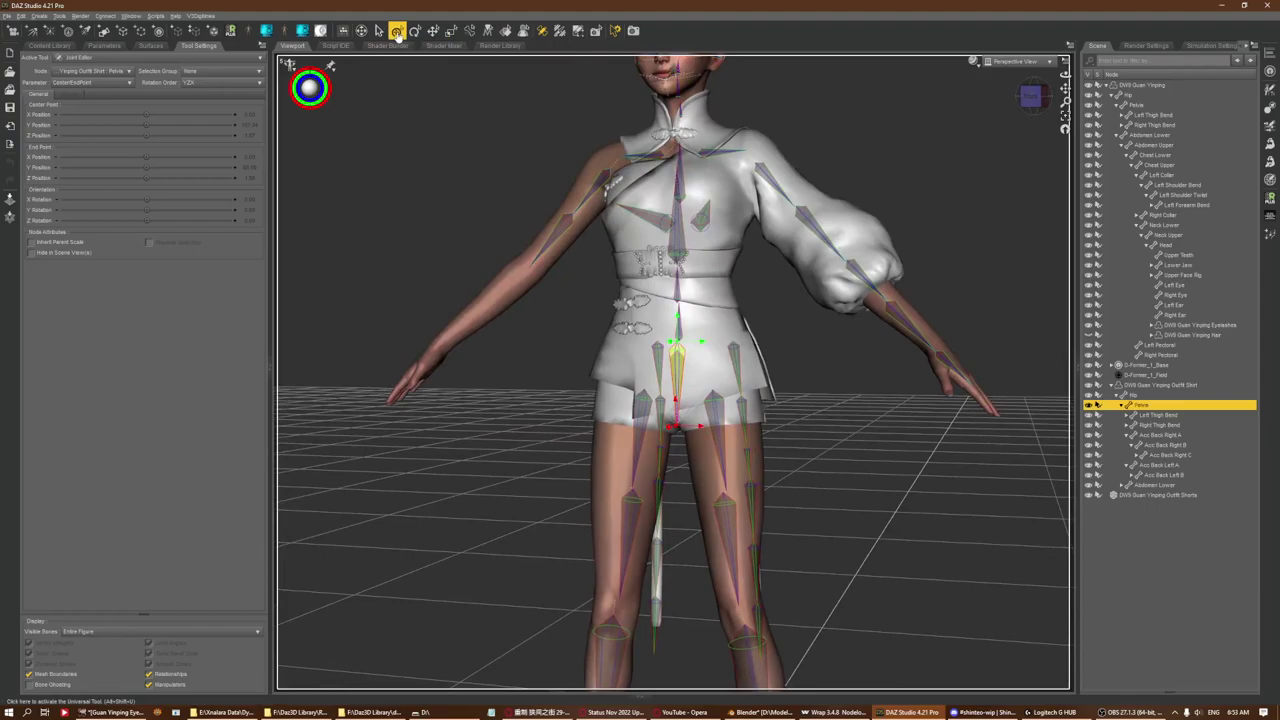
Test-pose the figure's Left Shoulder Bend bone with the Universal tool and undo the pose
left_click(397, 30)
left_click(775, 207)
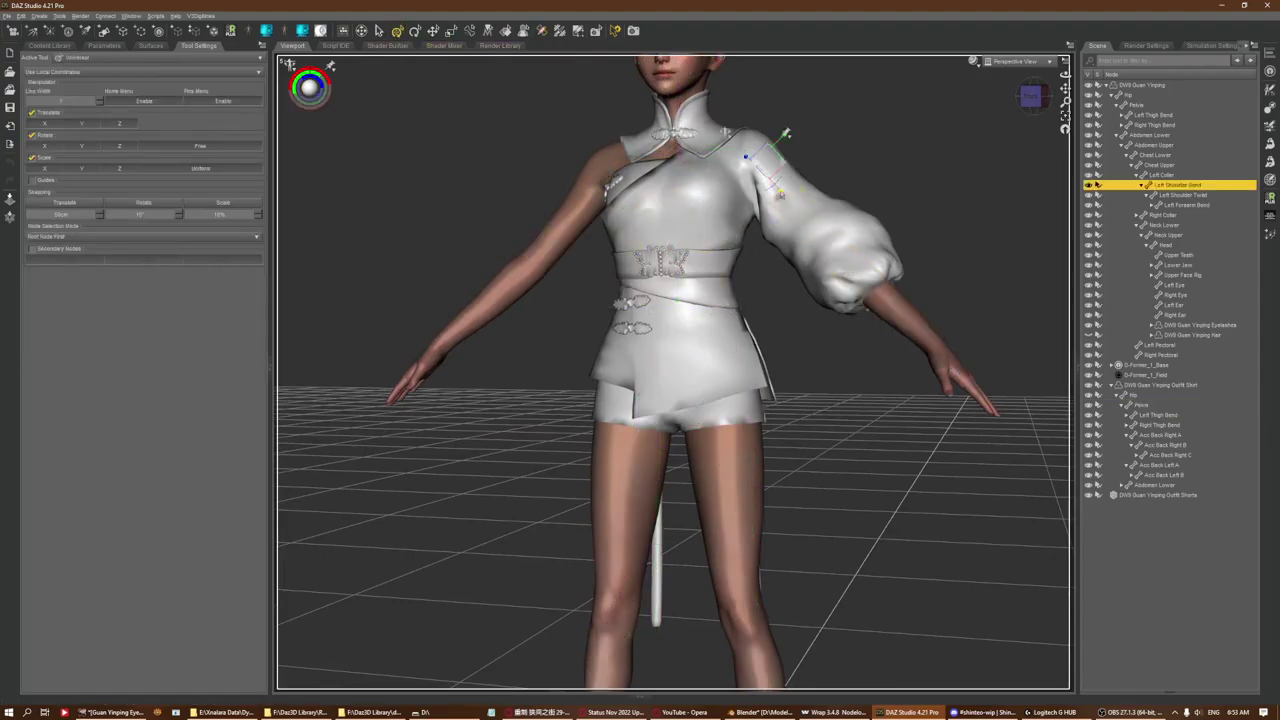
mouse_move(782, 188)
left_mouse_down()
mouse_move(771, 129)
mouse_move(749, 177)
mouse_move(766, 171)
left_mouse_up()
key("ctrl+z")
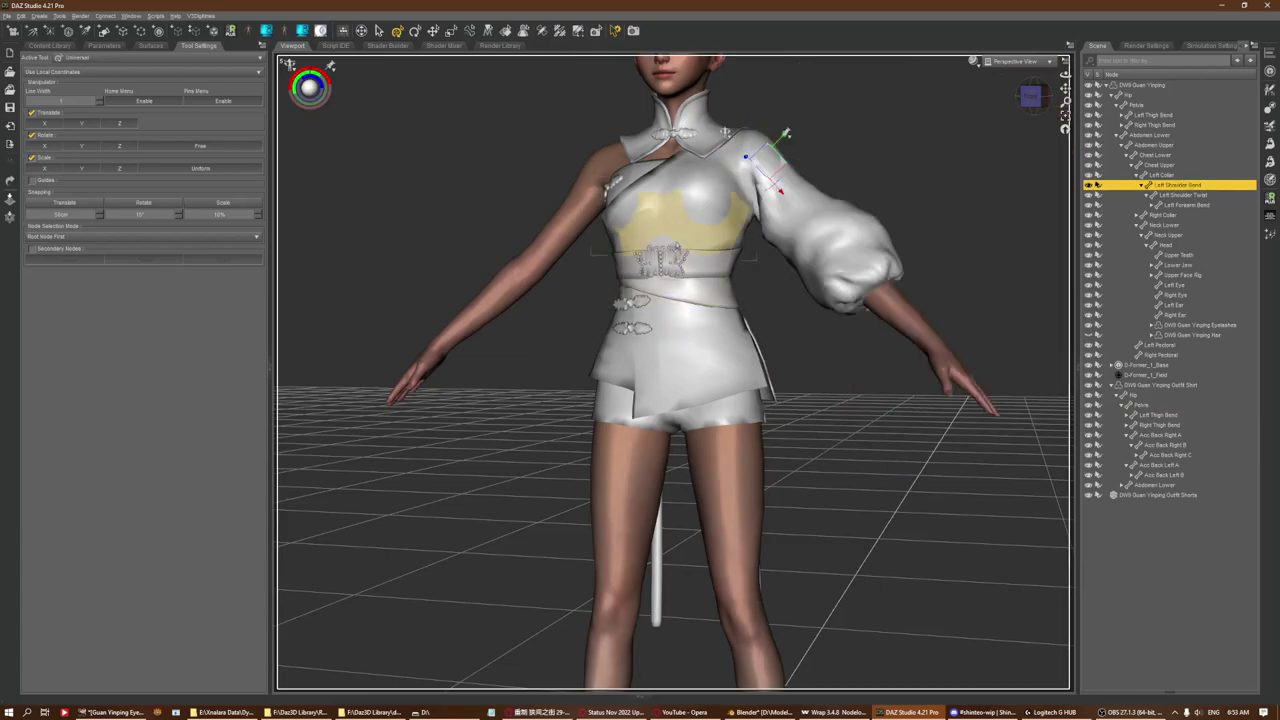
Check the figure's Abdomen Lower bone and select the shirt's Acc Back Left B ribbon bone in the side view
left_click(662, 258)
left_click_drag(662, 258, 680, 290)
left_click(688, 312)
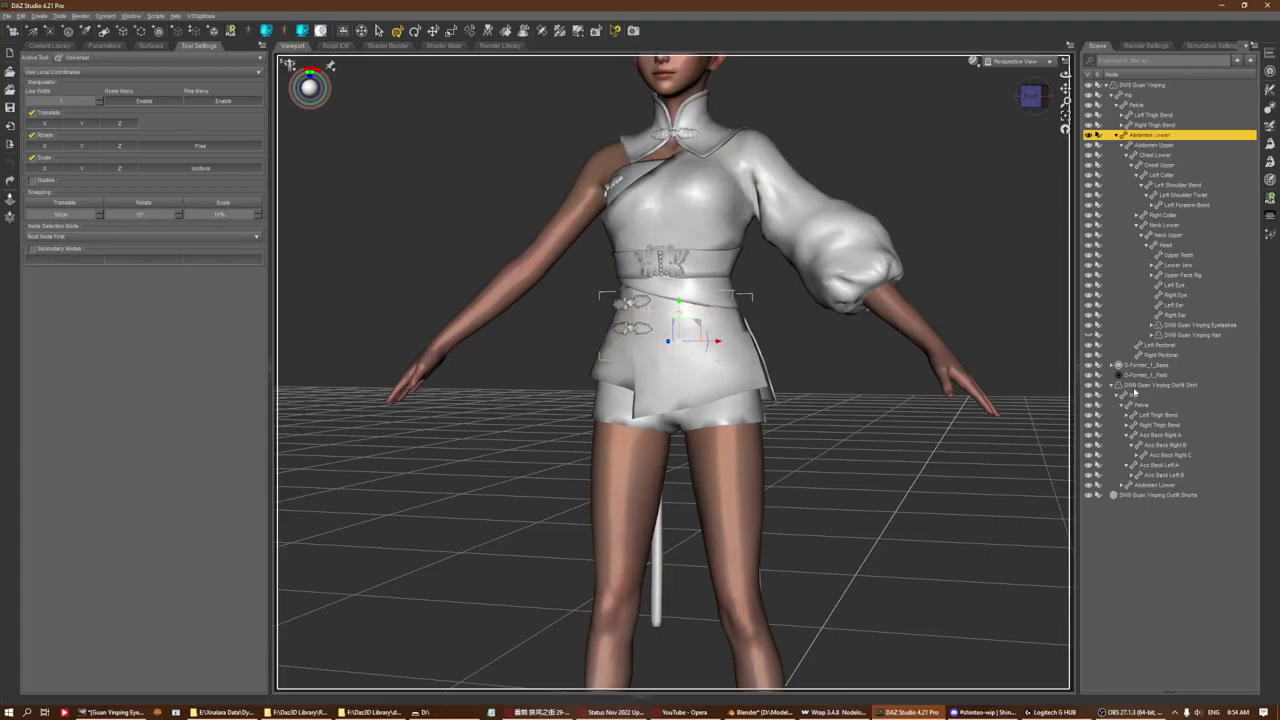
left_click(1034, 96)
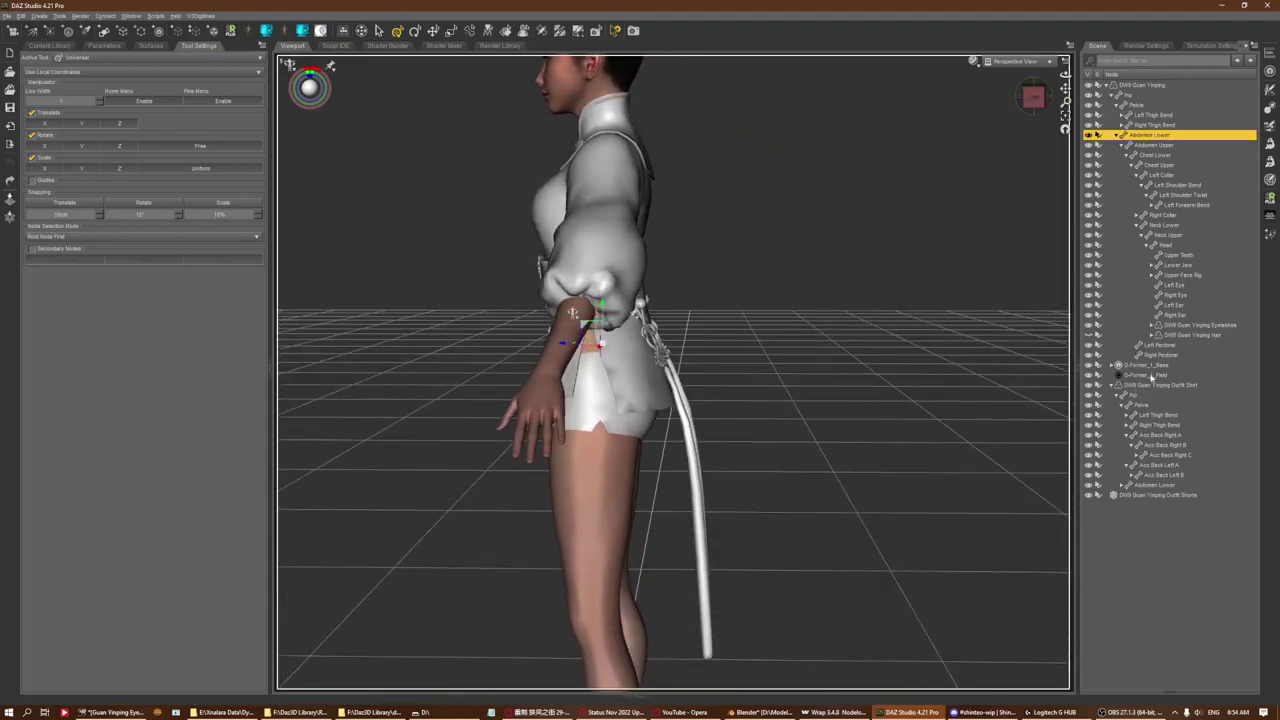
left_click_drag(1150, 403, 1158, 460)
left_click(1162, 474)
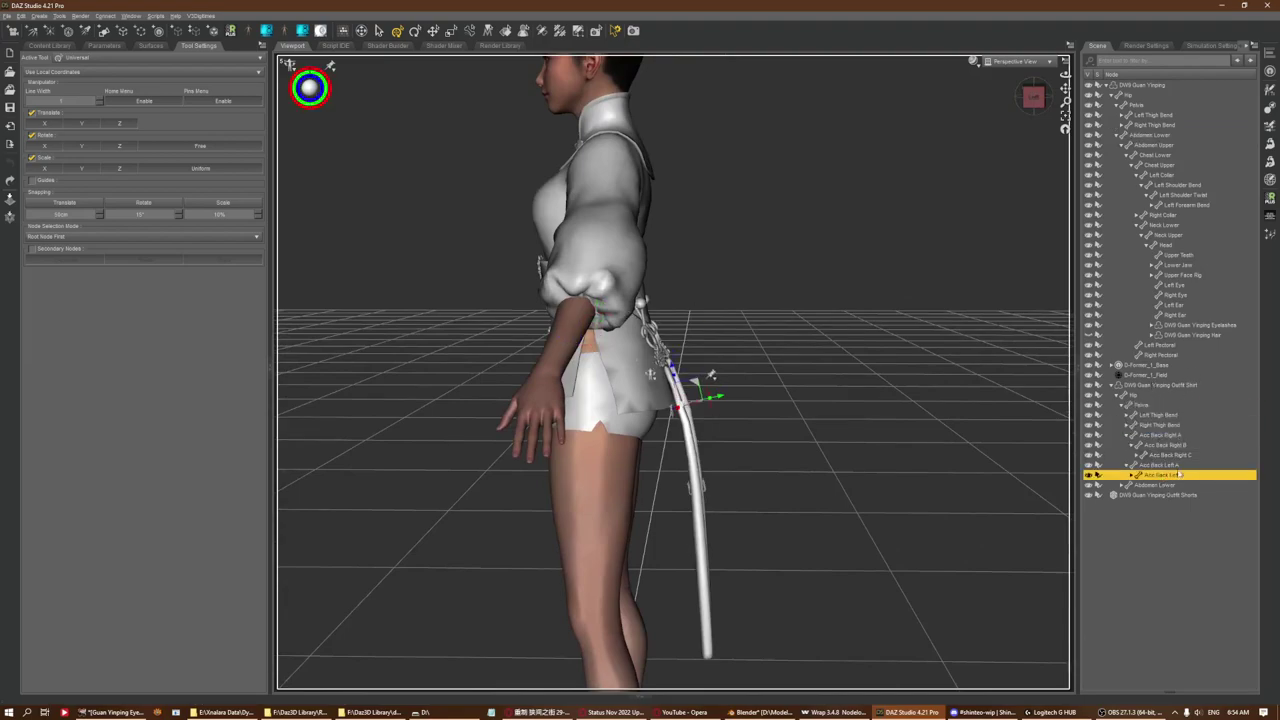